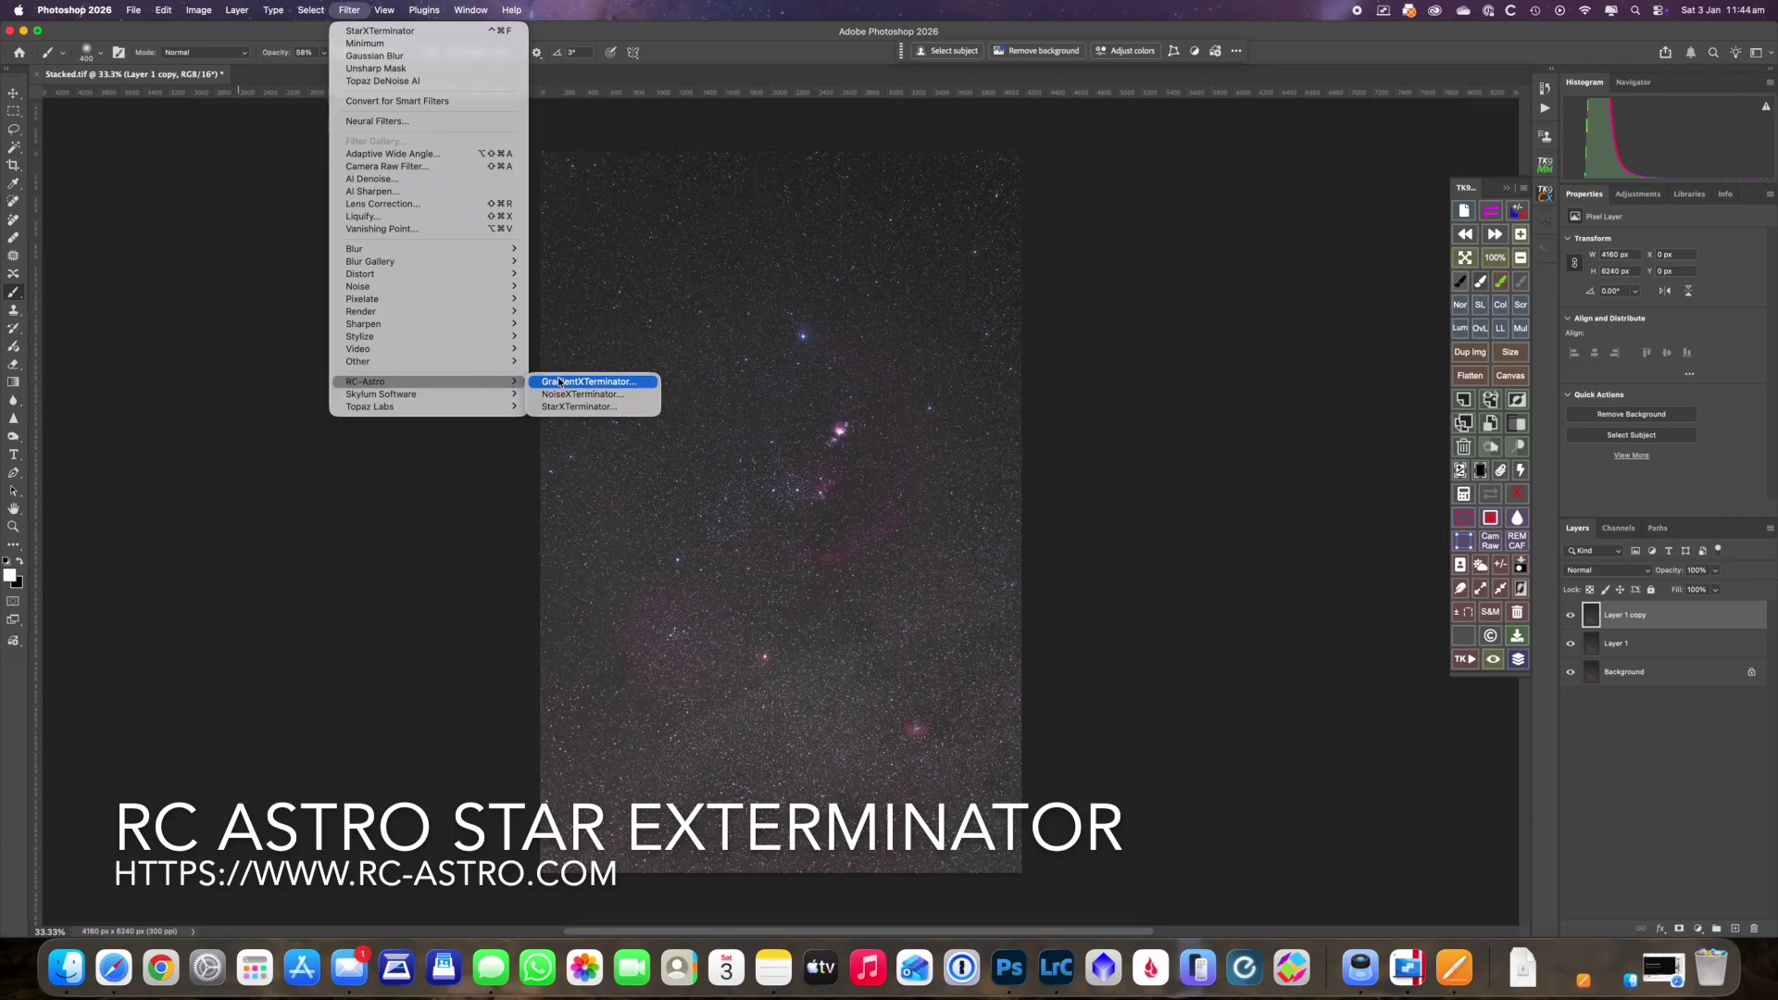
- Remove the stars from Layer 1 copy using StarXTerminator with Large Tile Overlap, and set the layer's blend mode to Difference
click(584, 412)
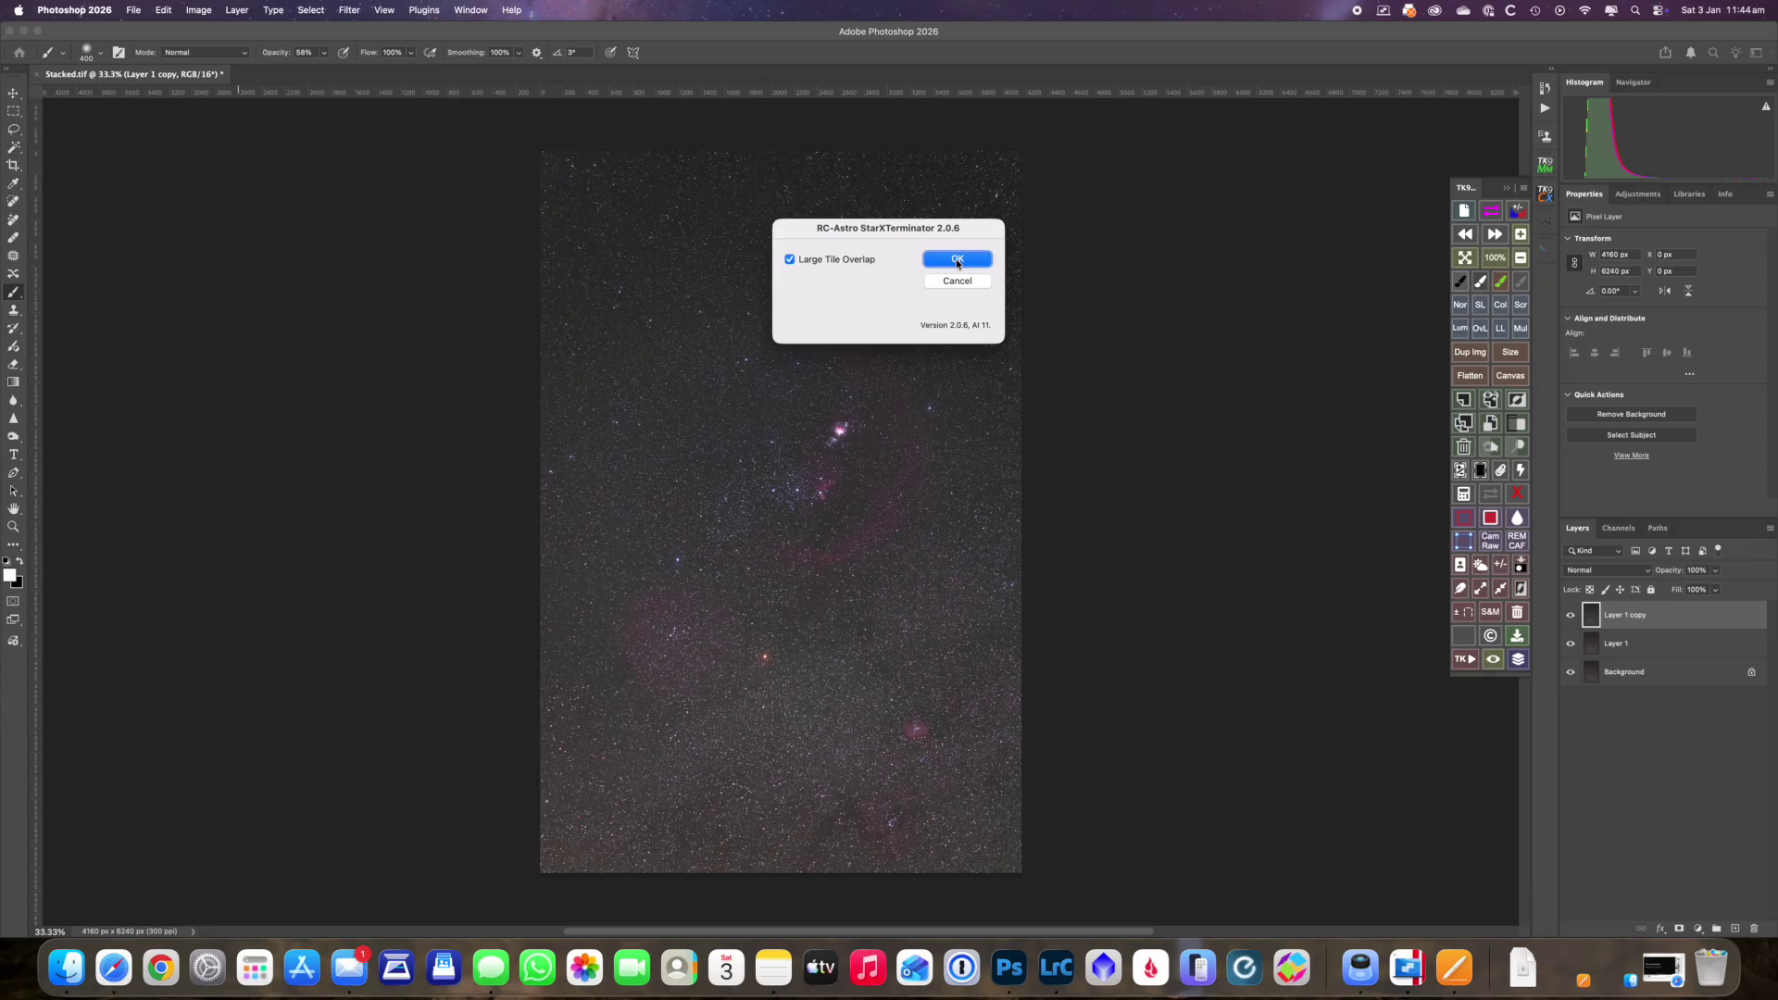
click(957, 260)
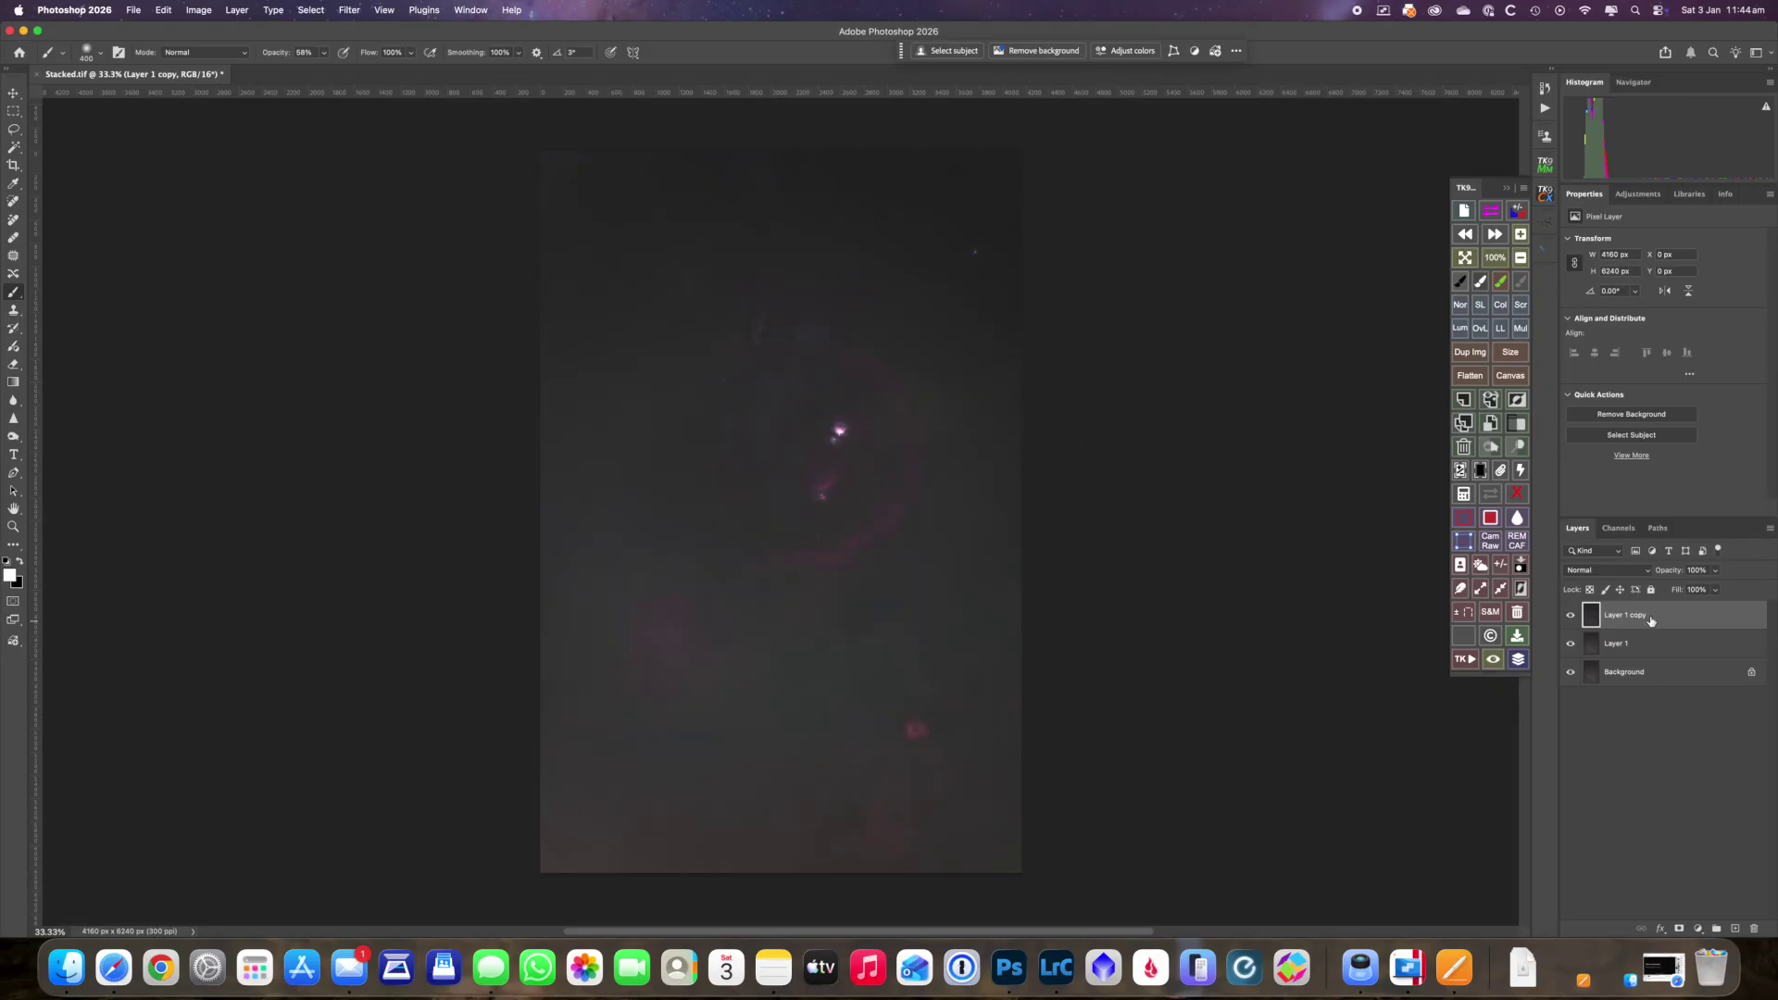
click(1647, 572)
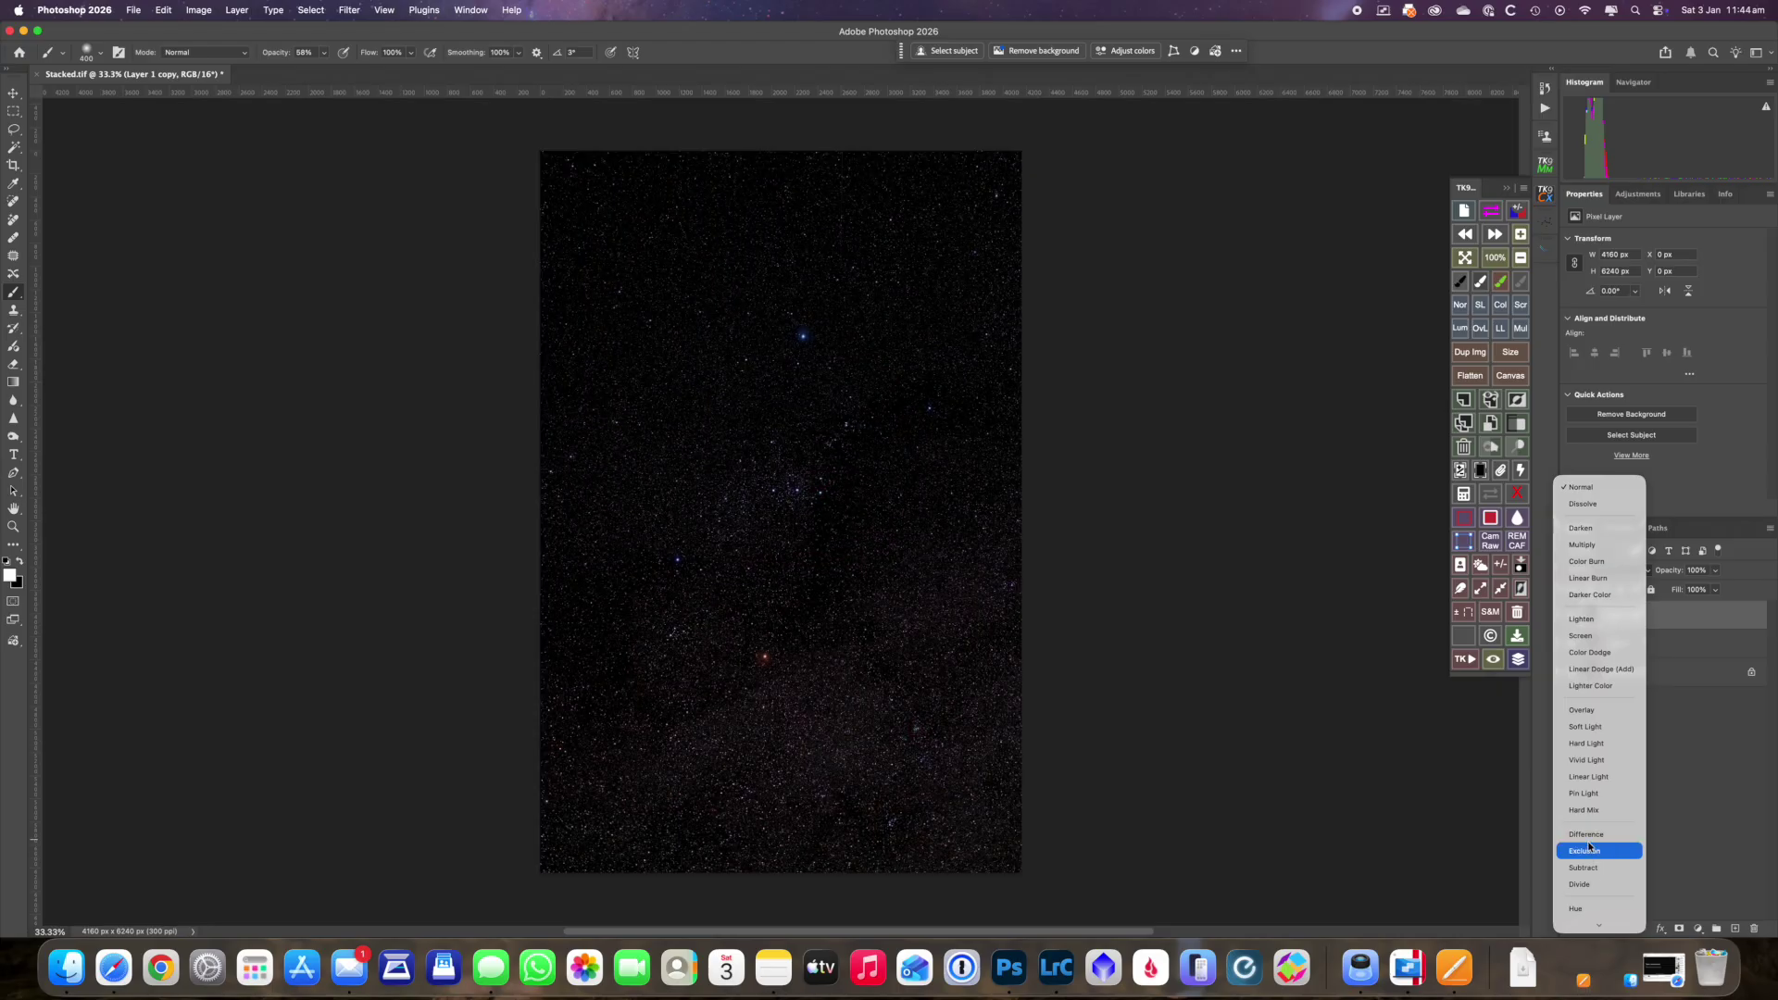
click(1588, 833)
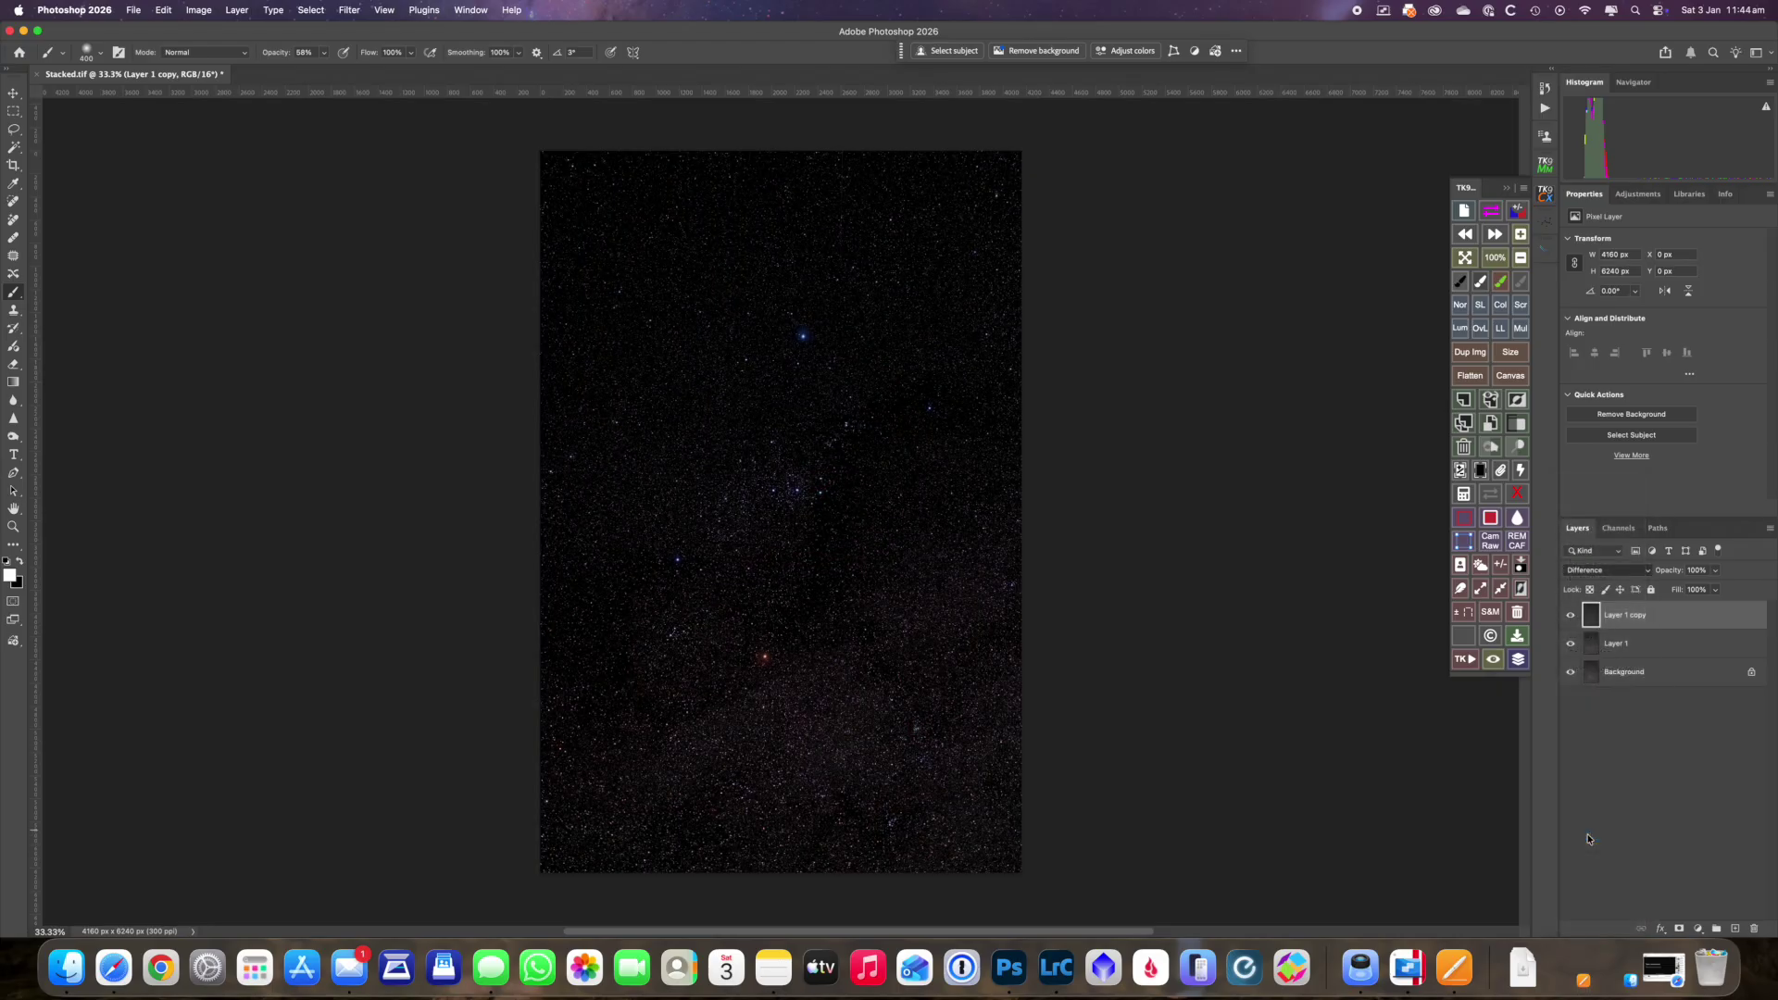
- Stamp all visible layers into a new layer and move it directly below Layer 1
click(1491, 400)
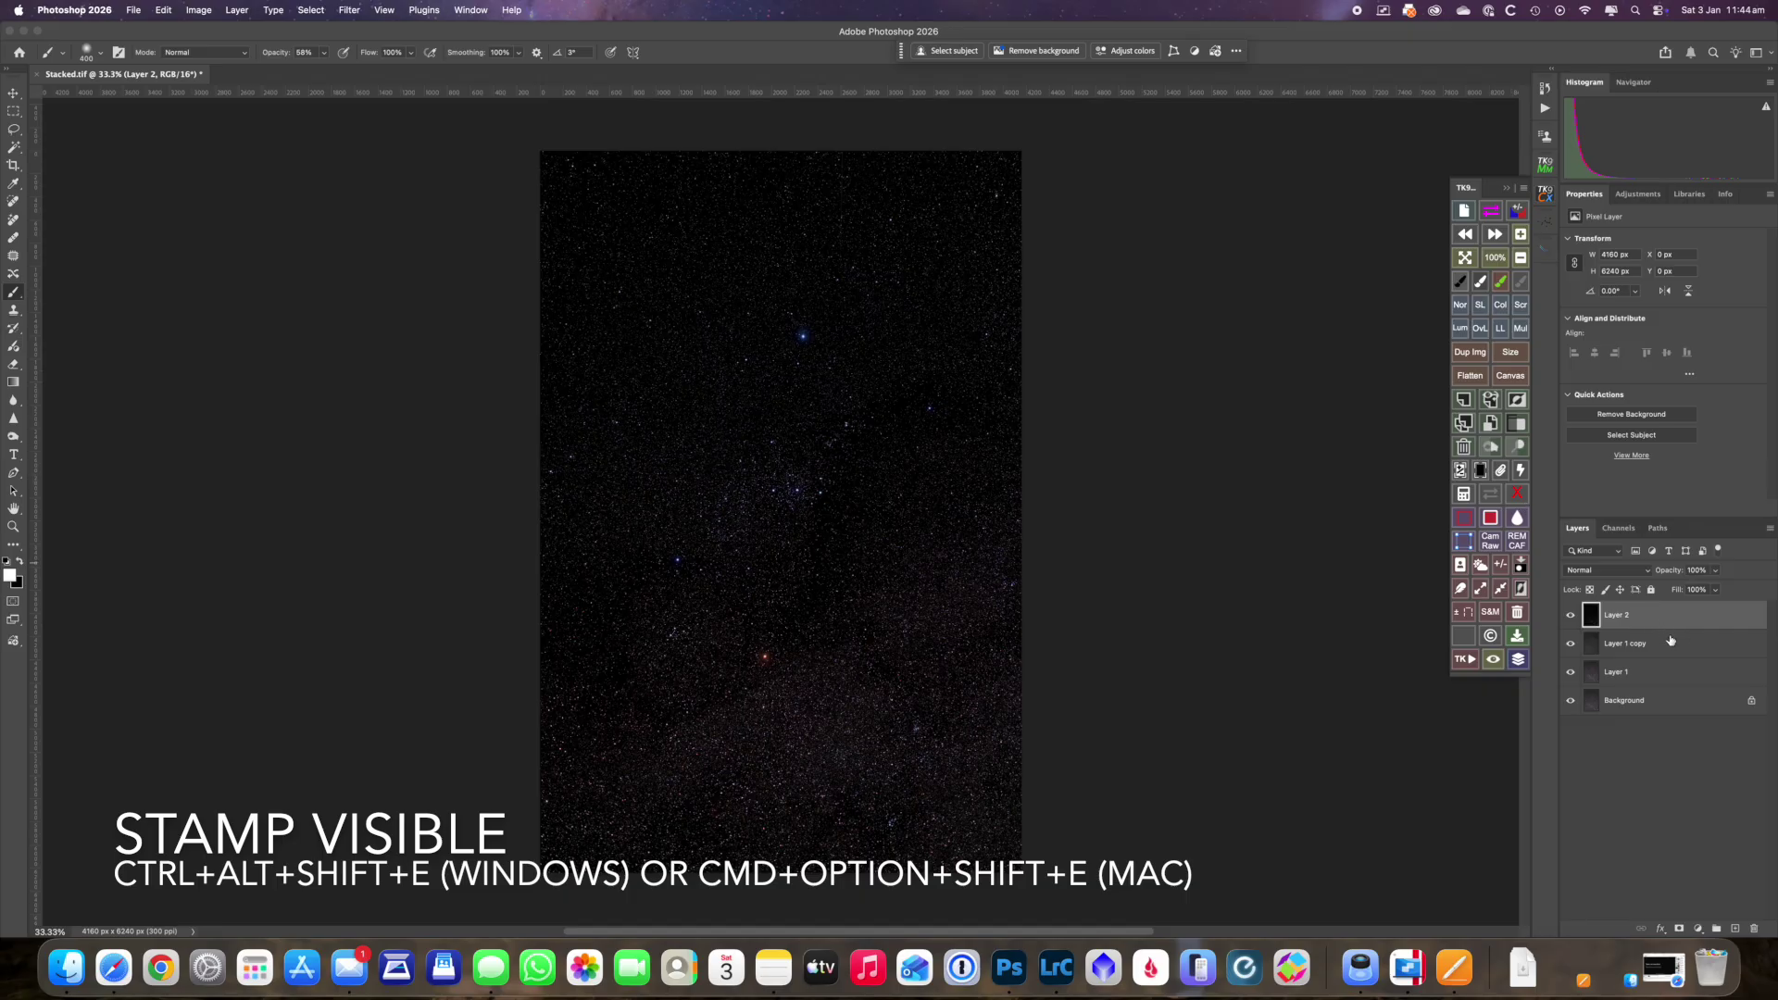
drag(1646, 623, 1648, 675)
click(1639, 570)
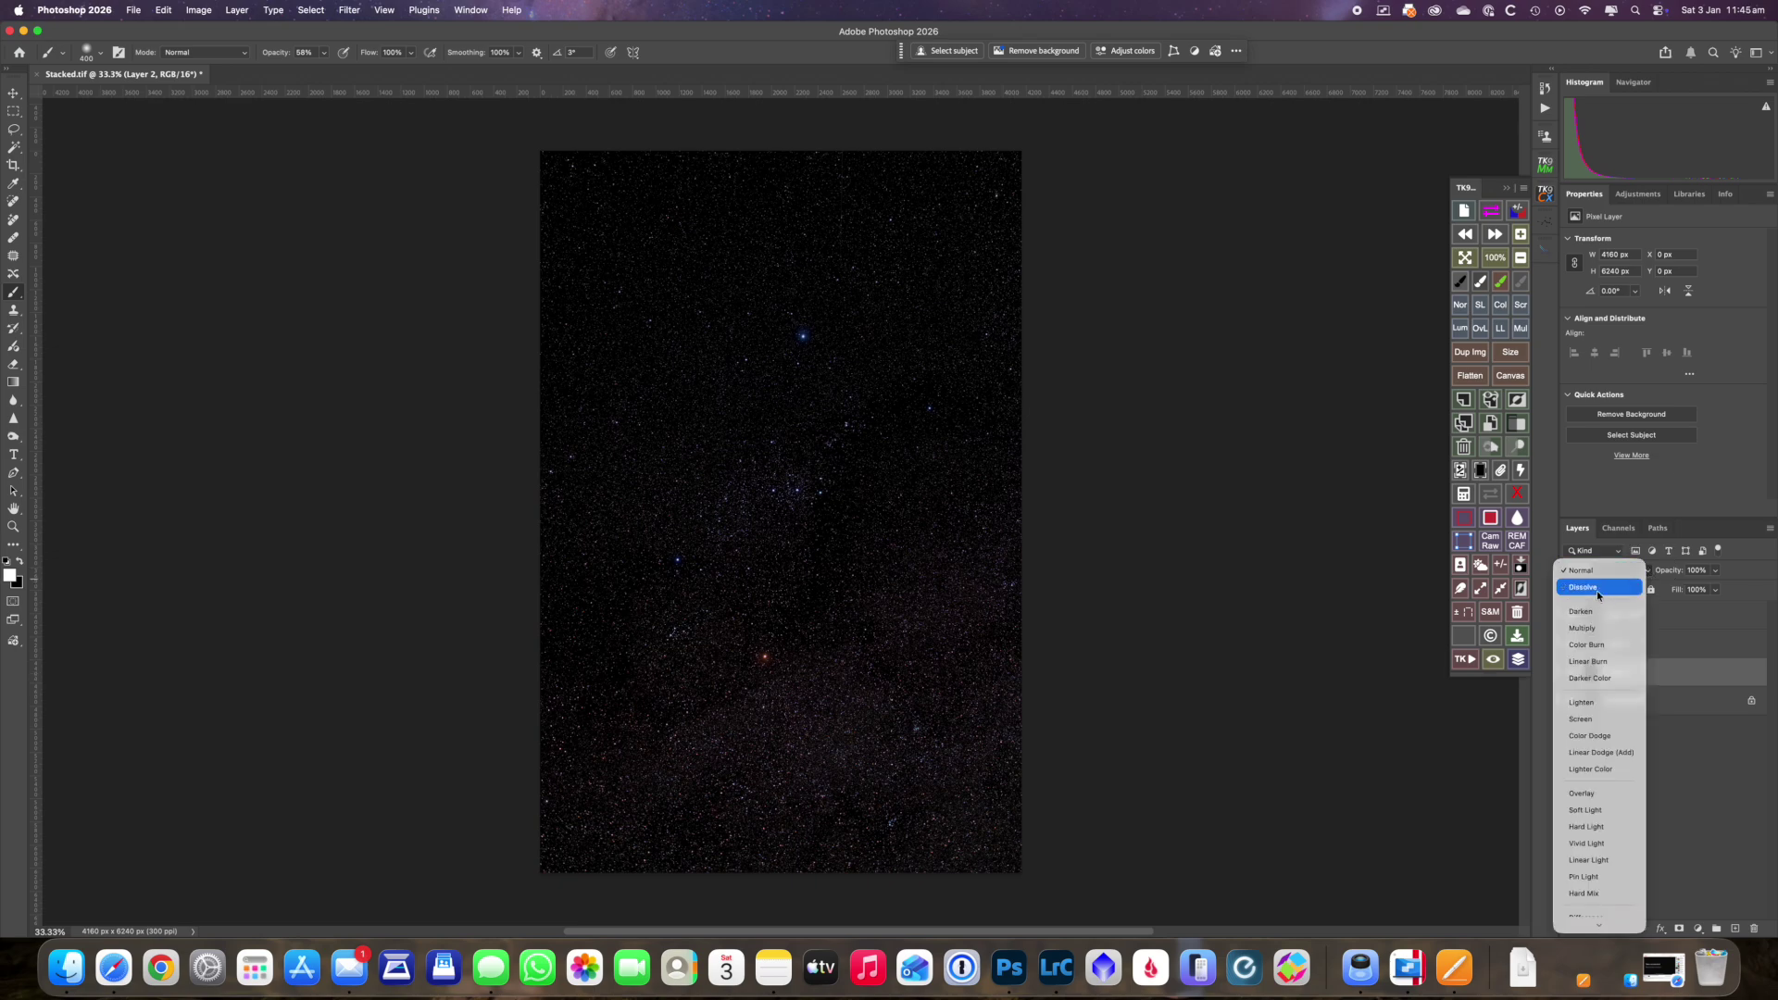
click(1691, 631)
- Set the blend mode of Layer 1 copy back to Normal
click(1678, 616)
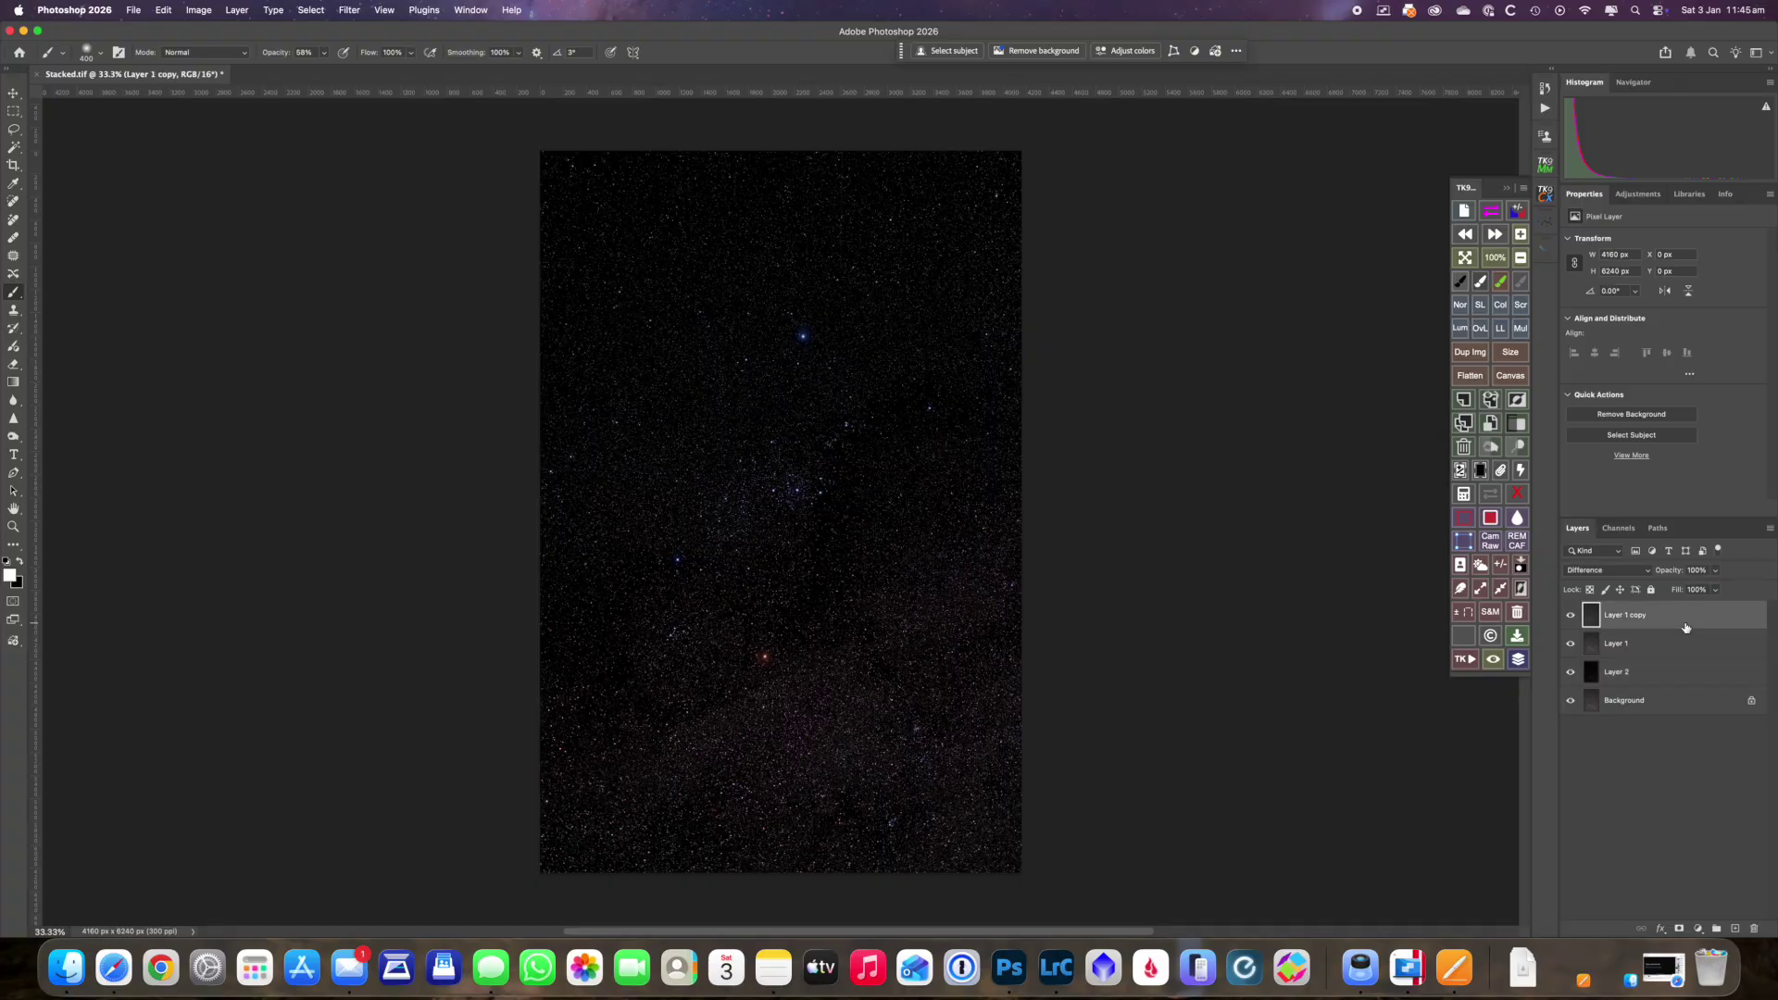
click(1637, 574)
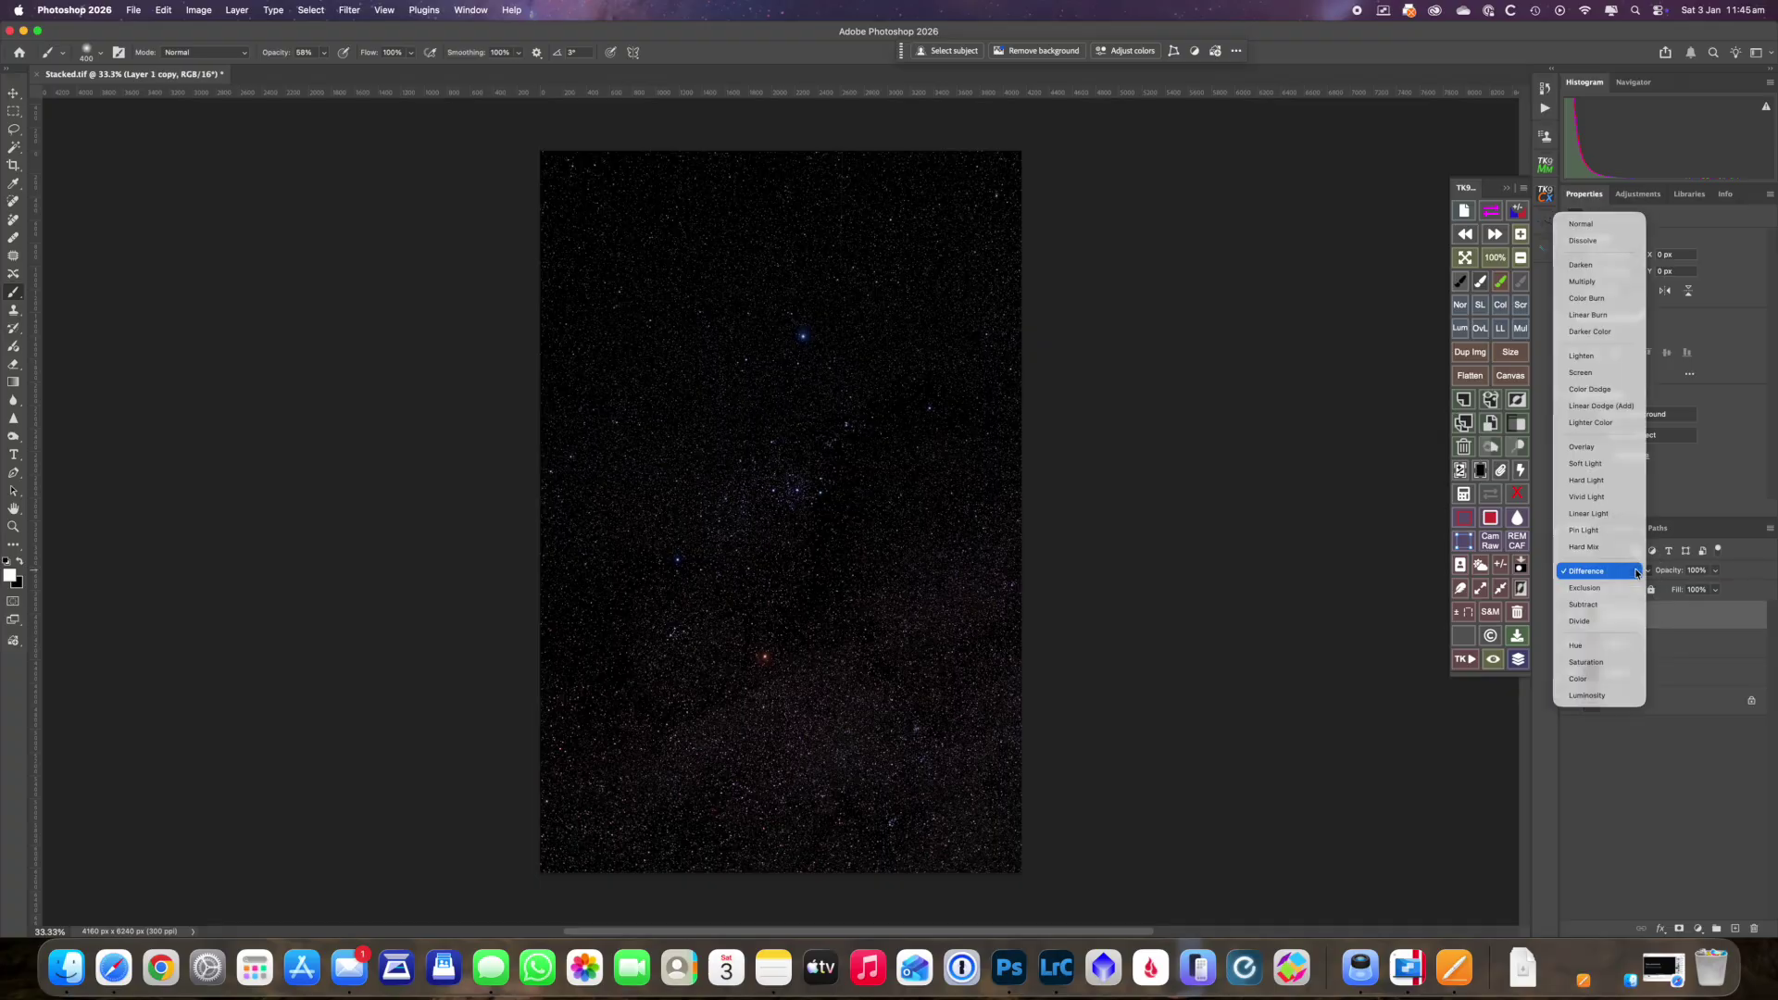
click(1583, 223)
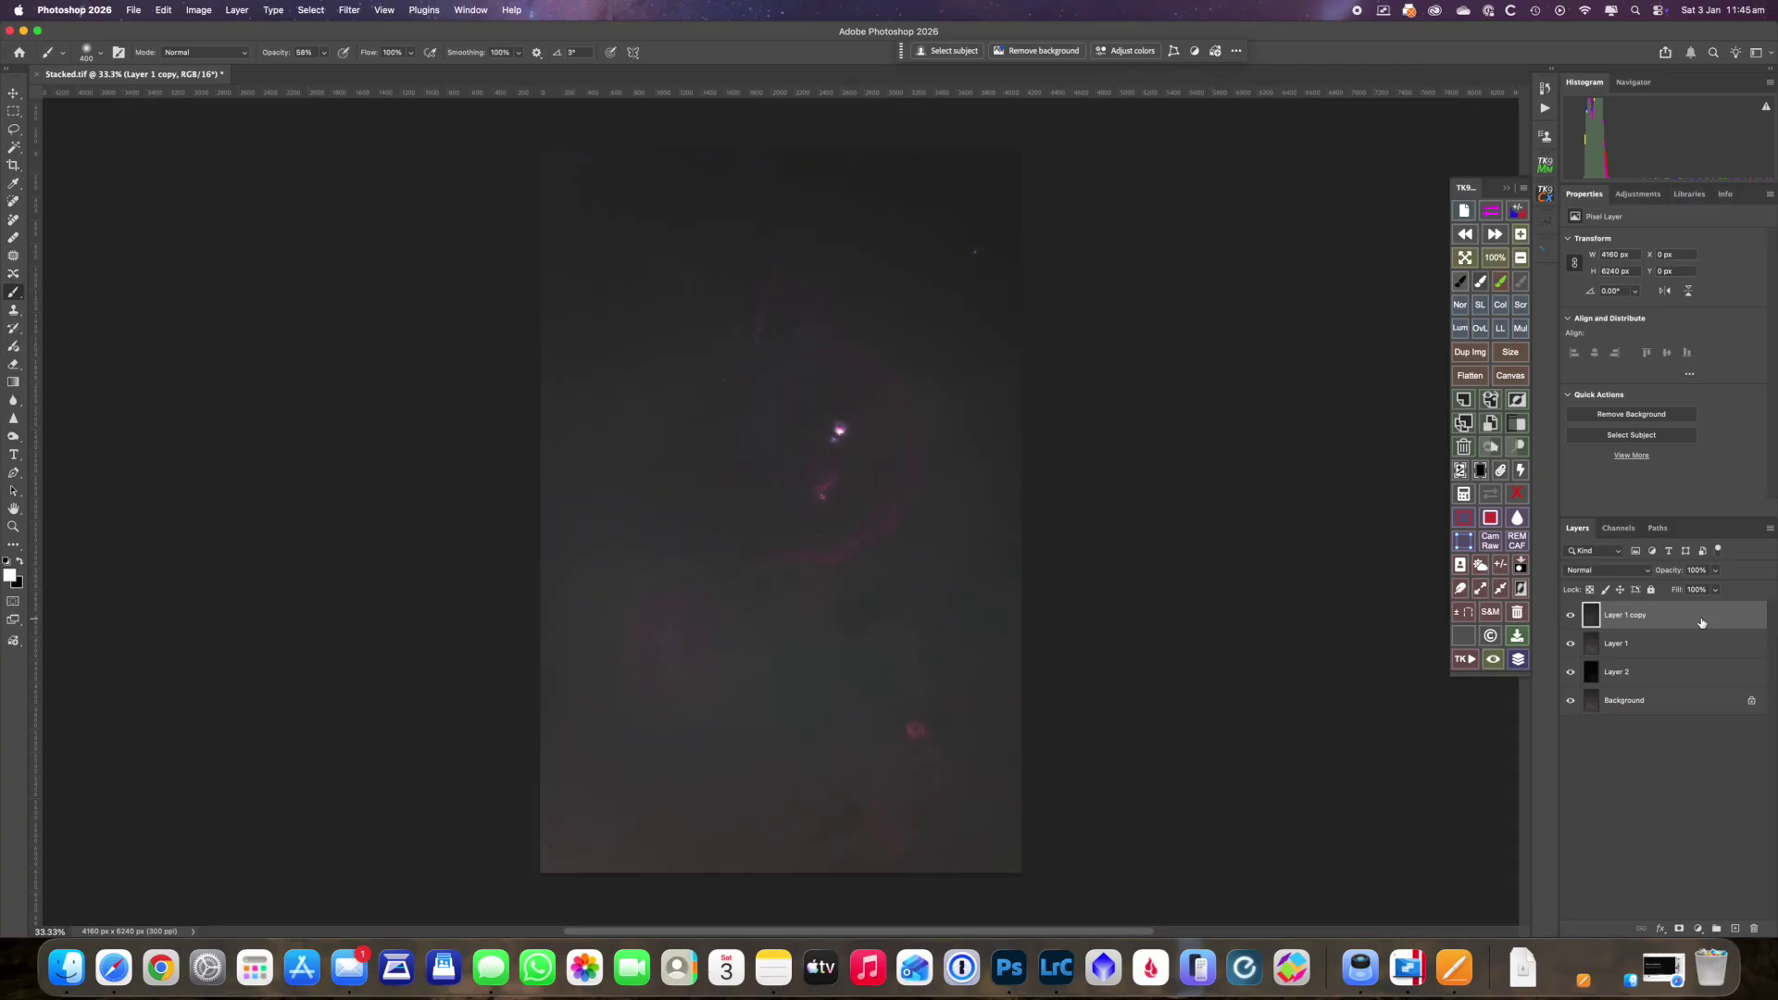
- Rename Layer 1 copy as "starless" and the stamped layer below Layer 1 as "stars"
double_click(1614, 615)
text(starless)
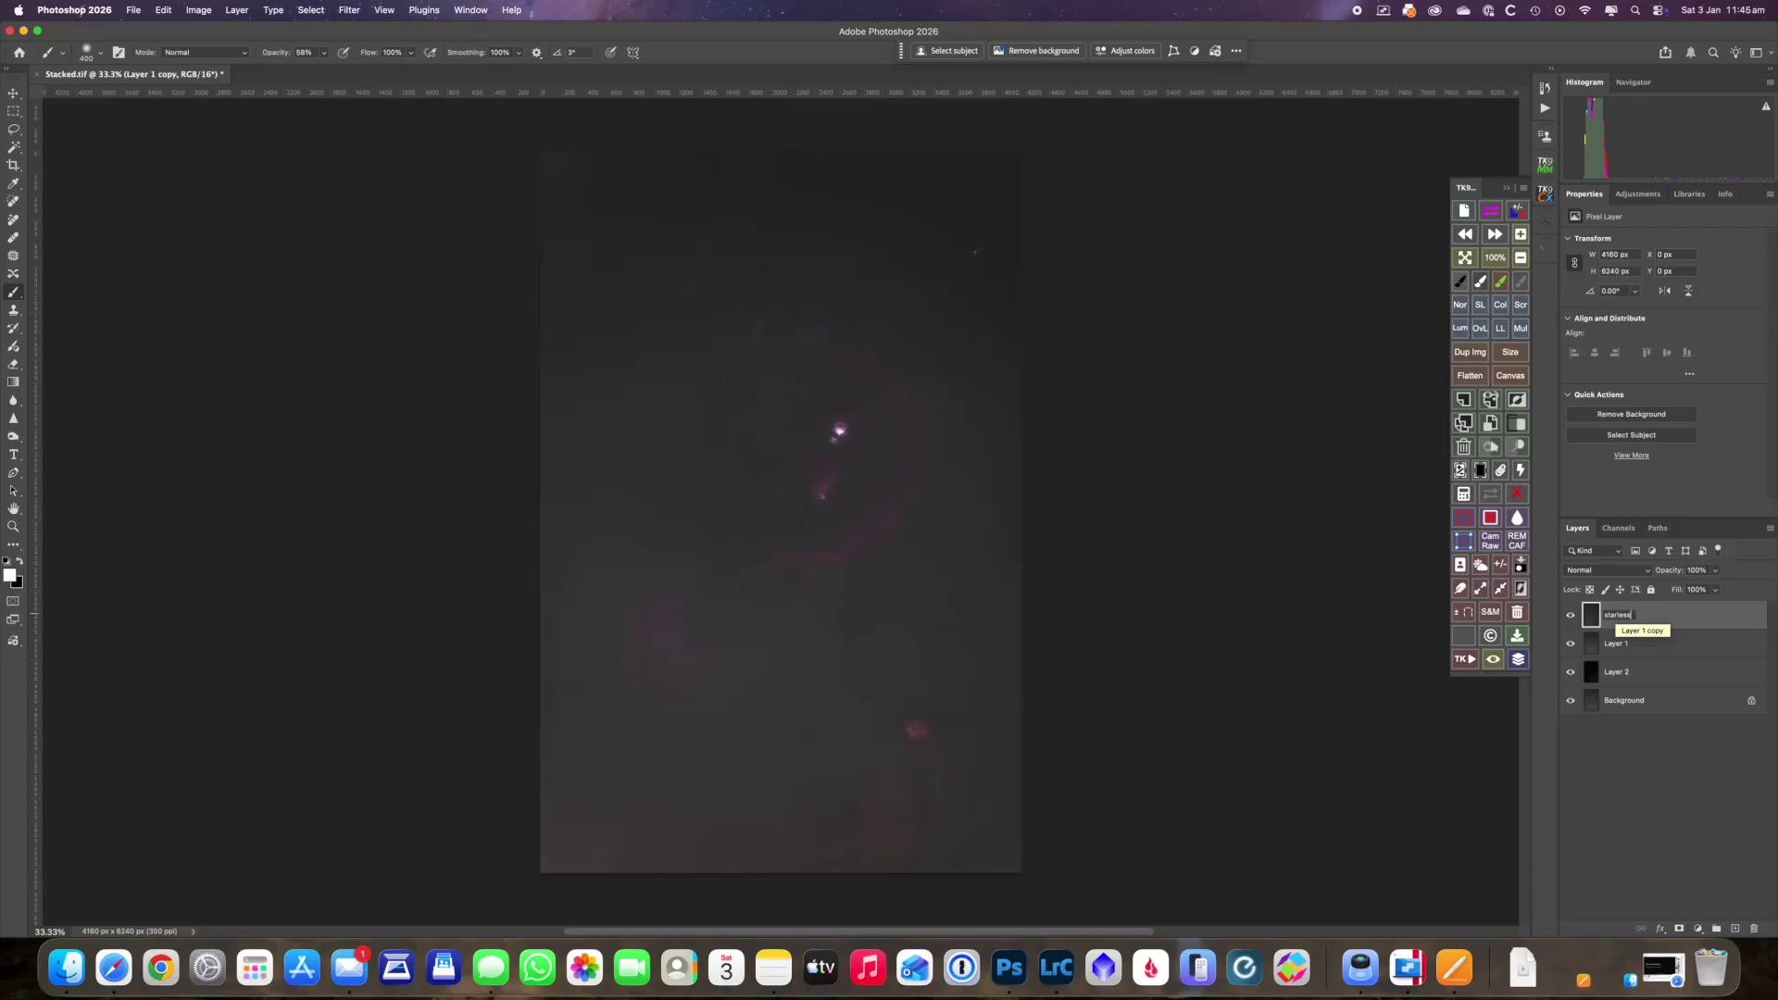
key(Return)
click(1631, 675)
double_click(1630, 673)
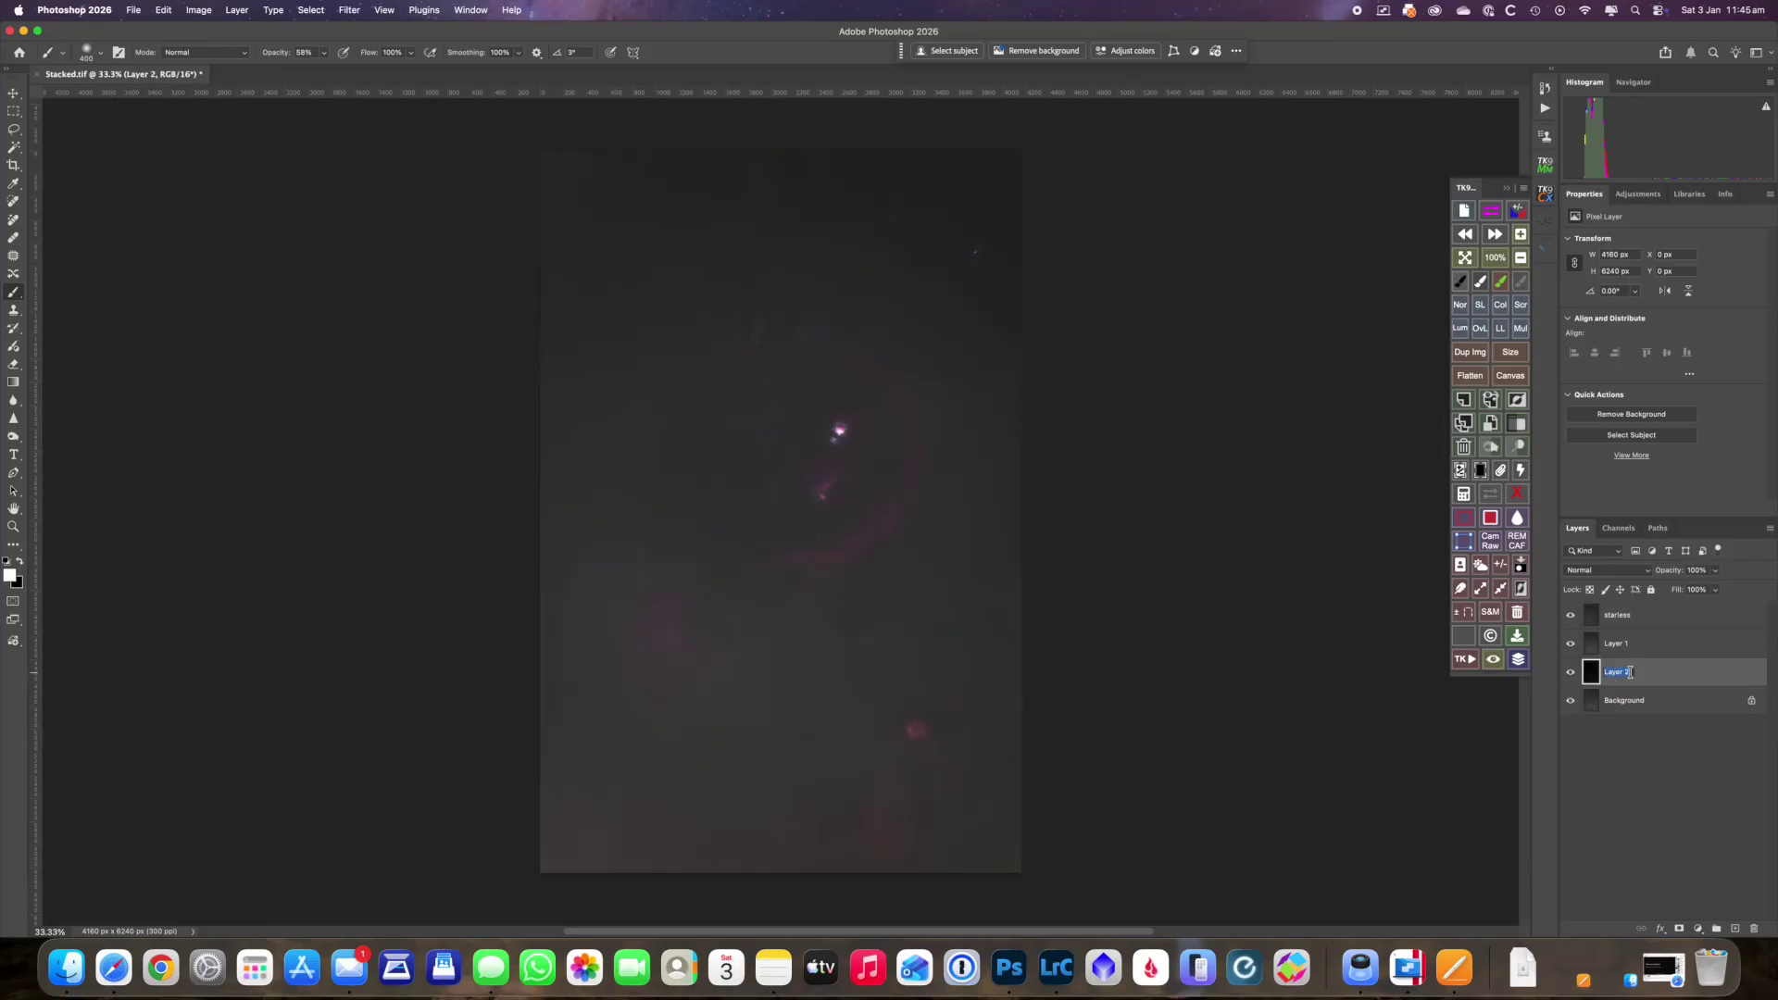
text(stars)
key(Return)
- Duplicate the starless layer and add a Levels adjustment above the copy with the black input at about 23
click(1623, 618)
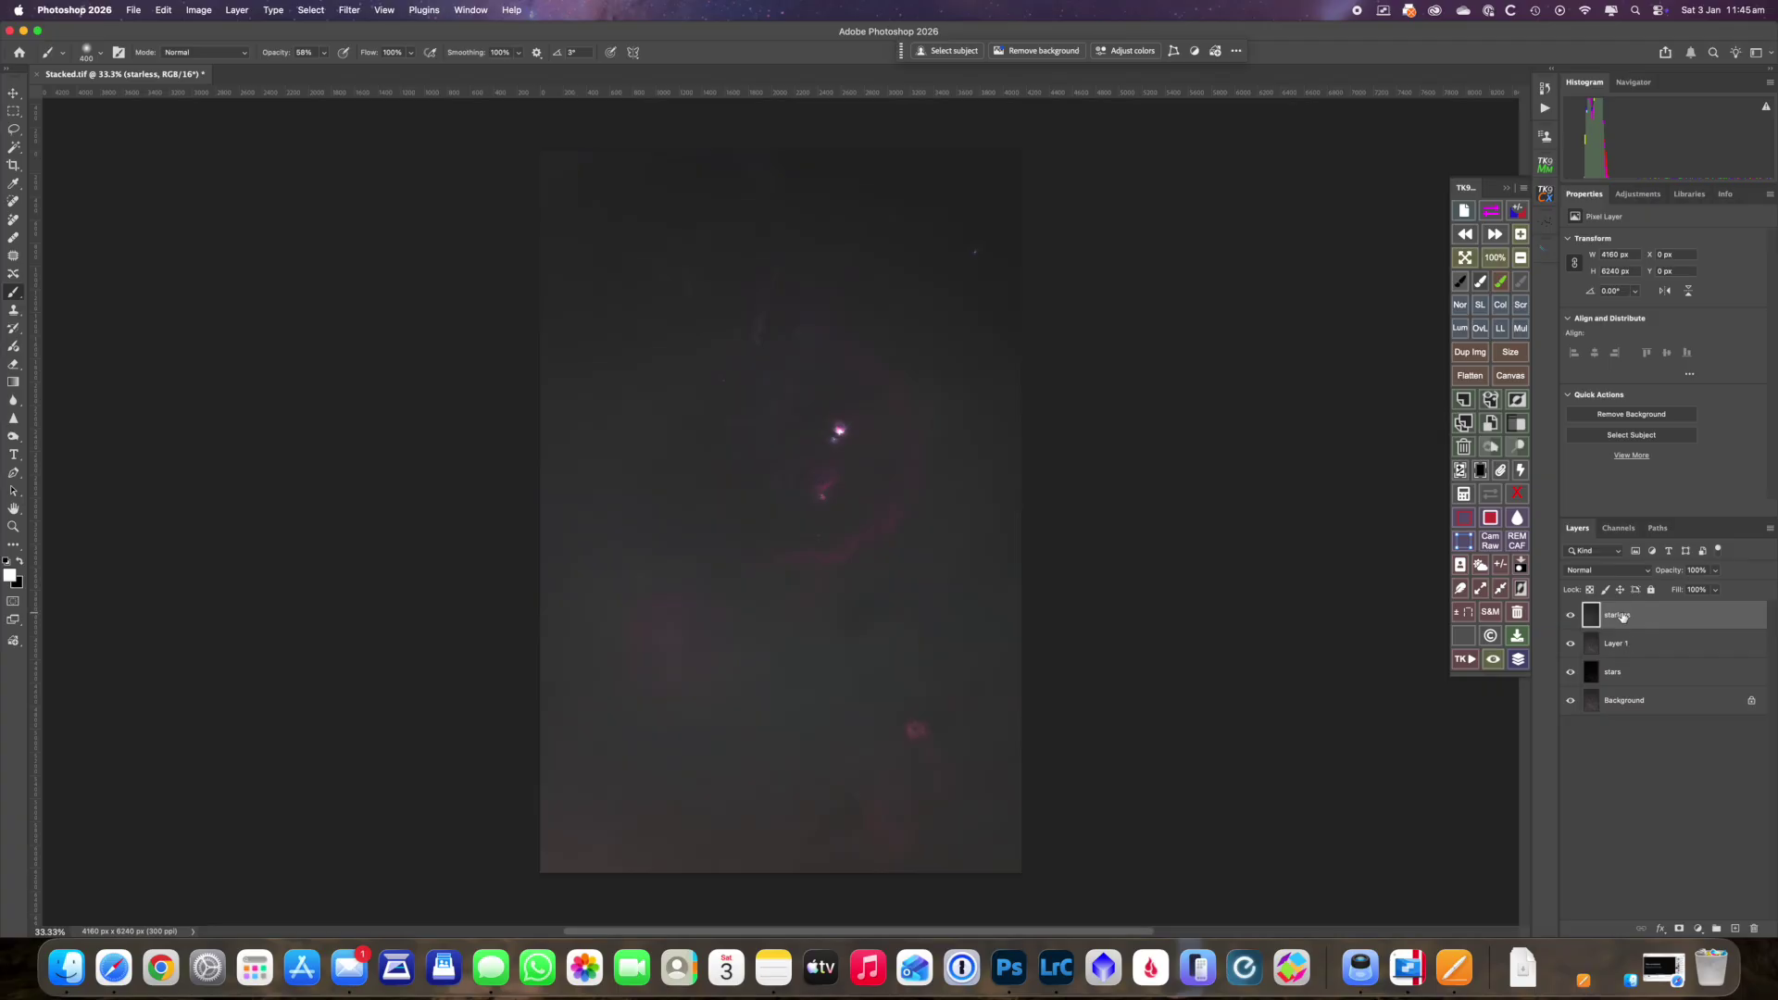
key(super+j)
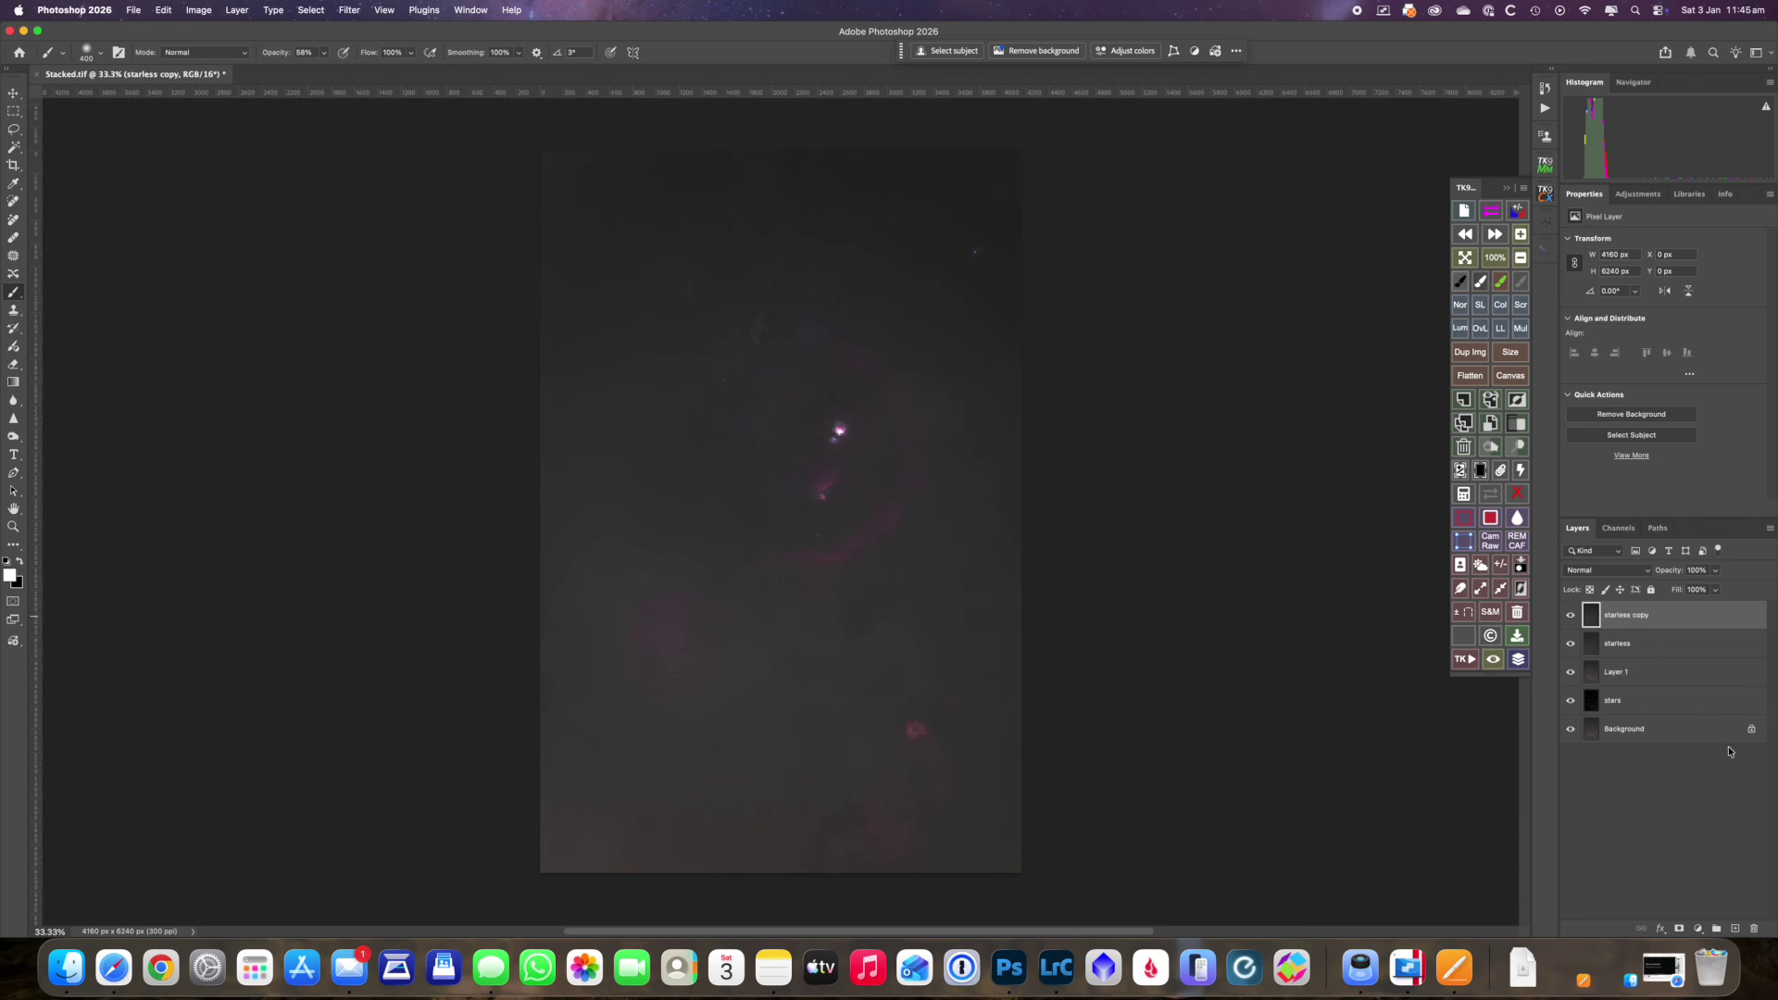
click(1698, 930)
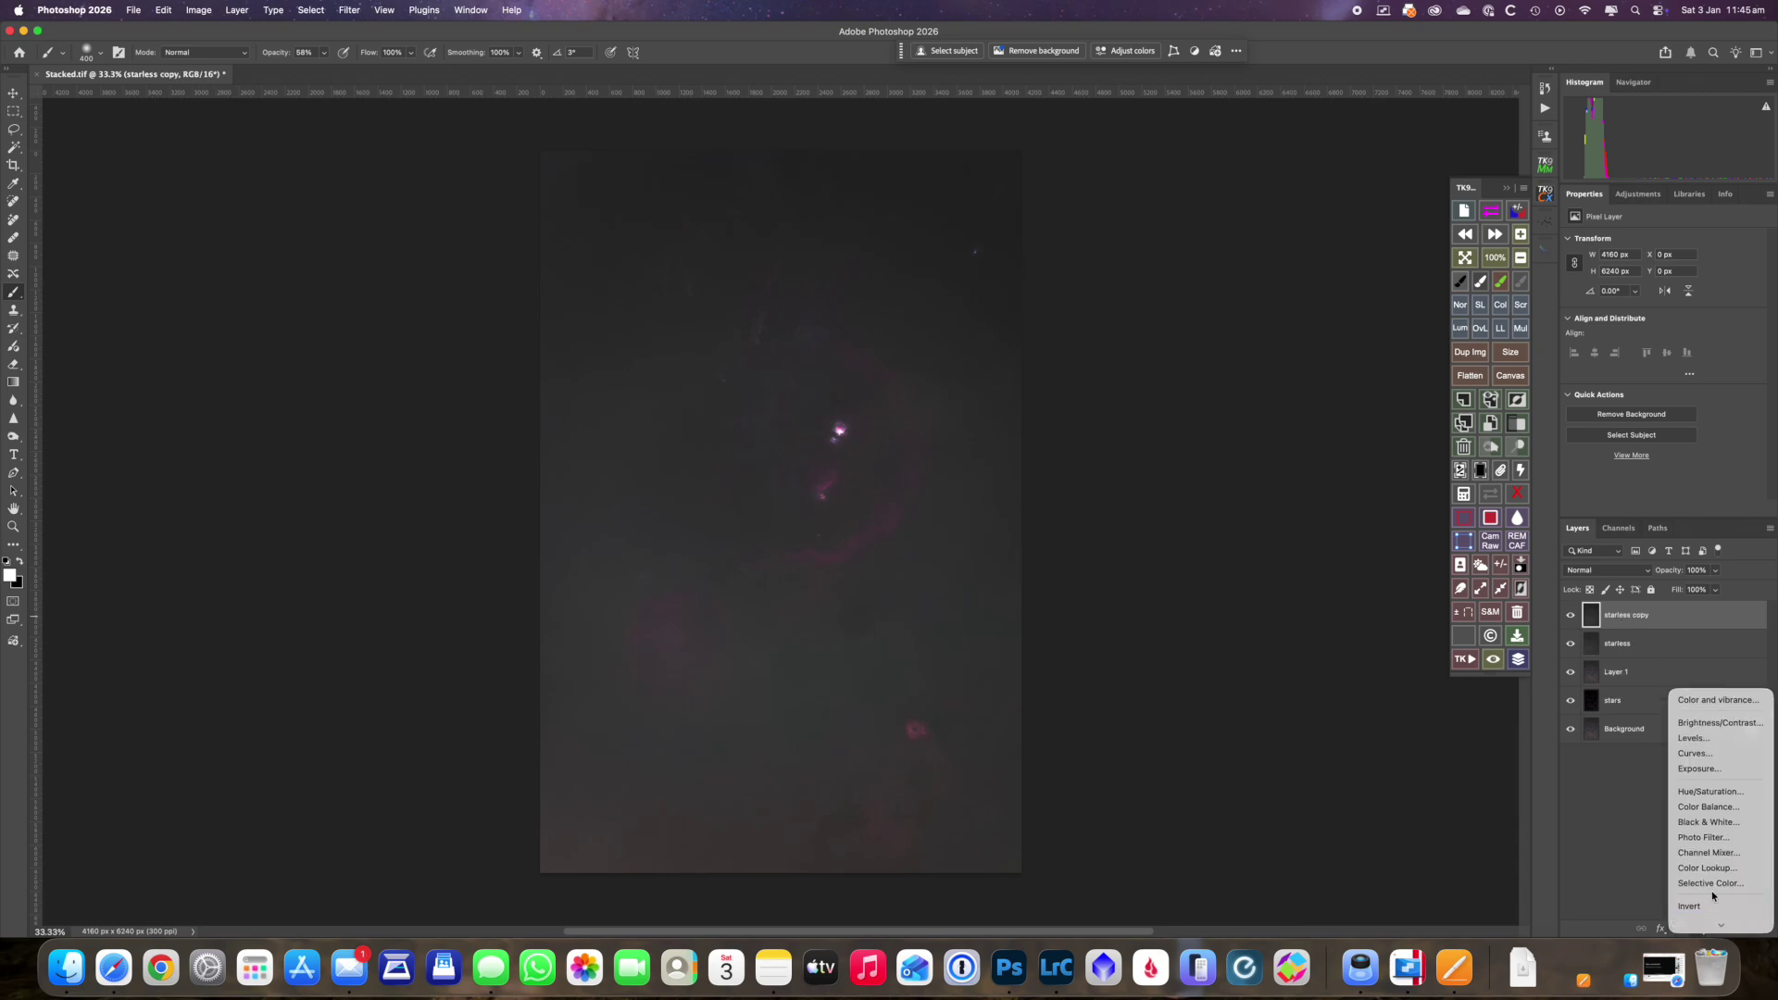
click(1727, 739)
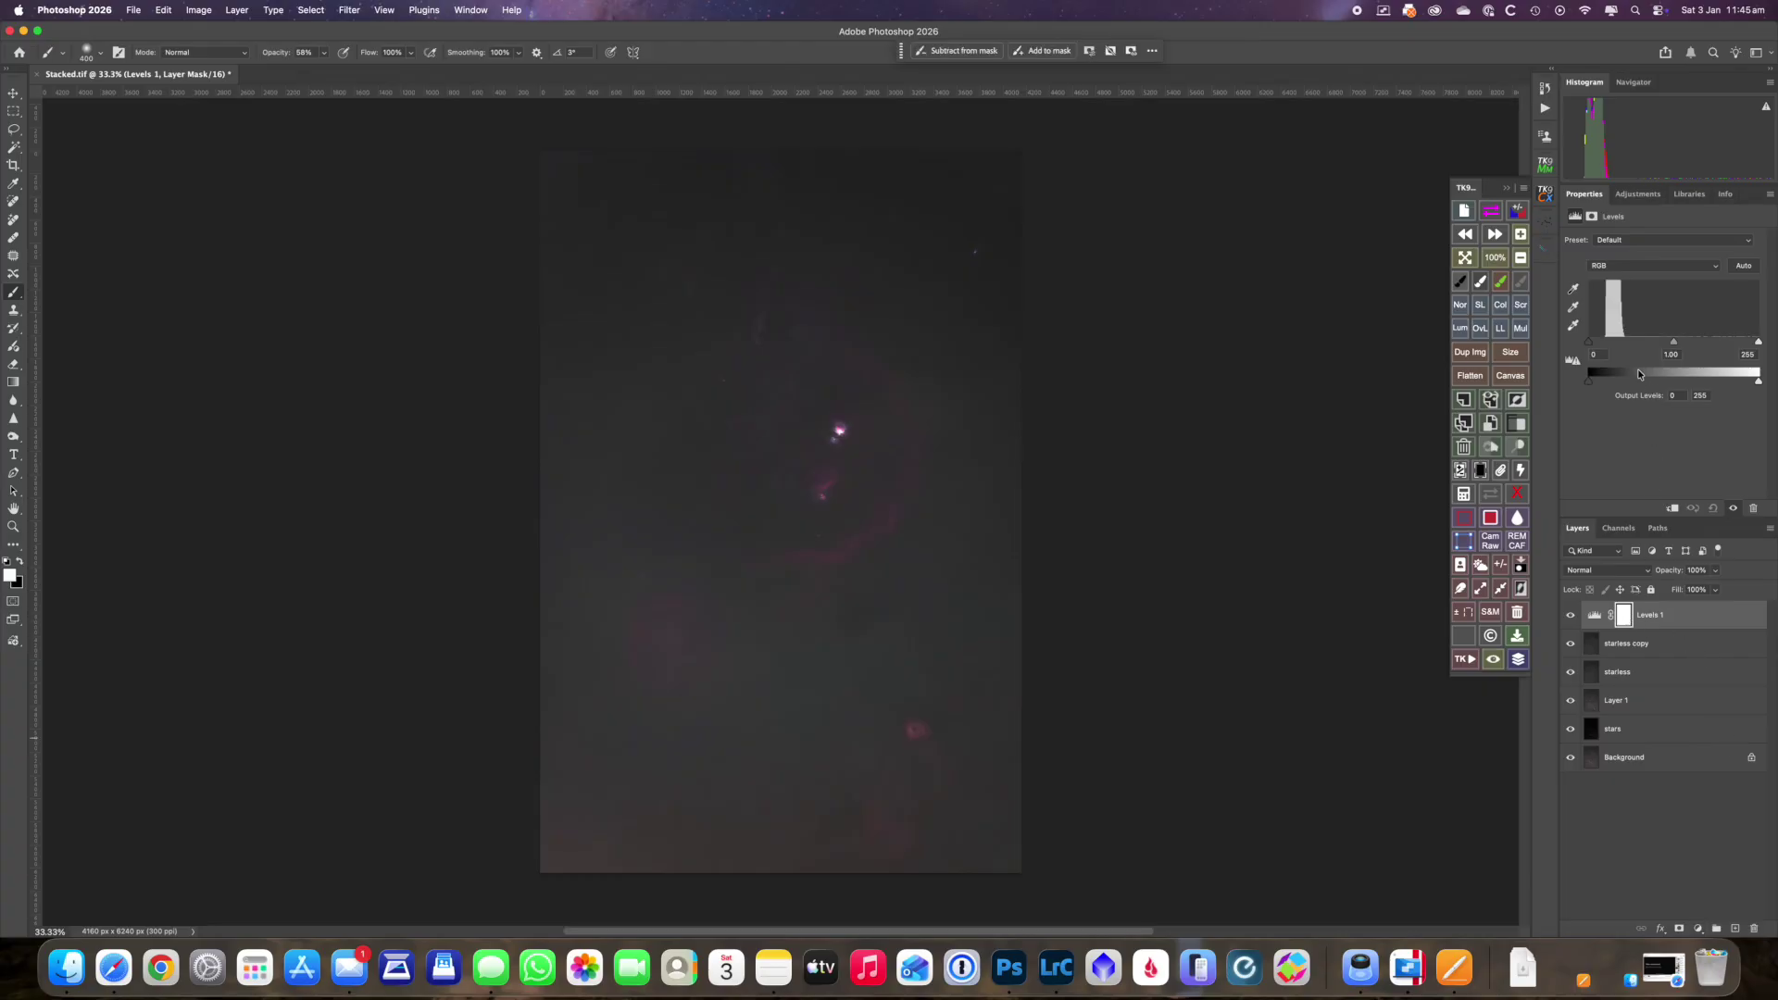
drag(1591, 344, 1606, 345)
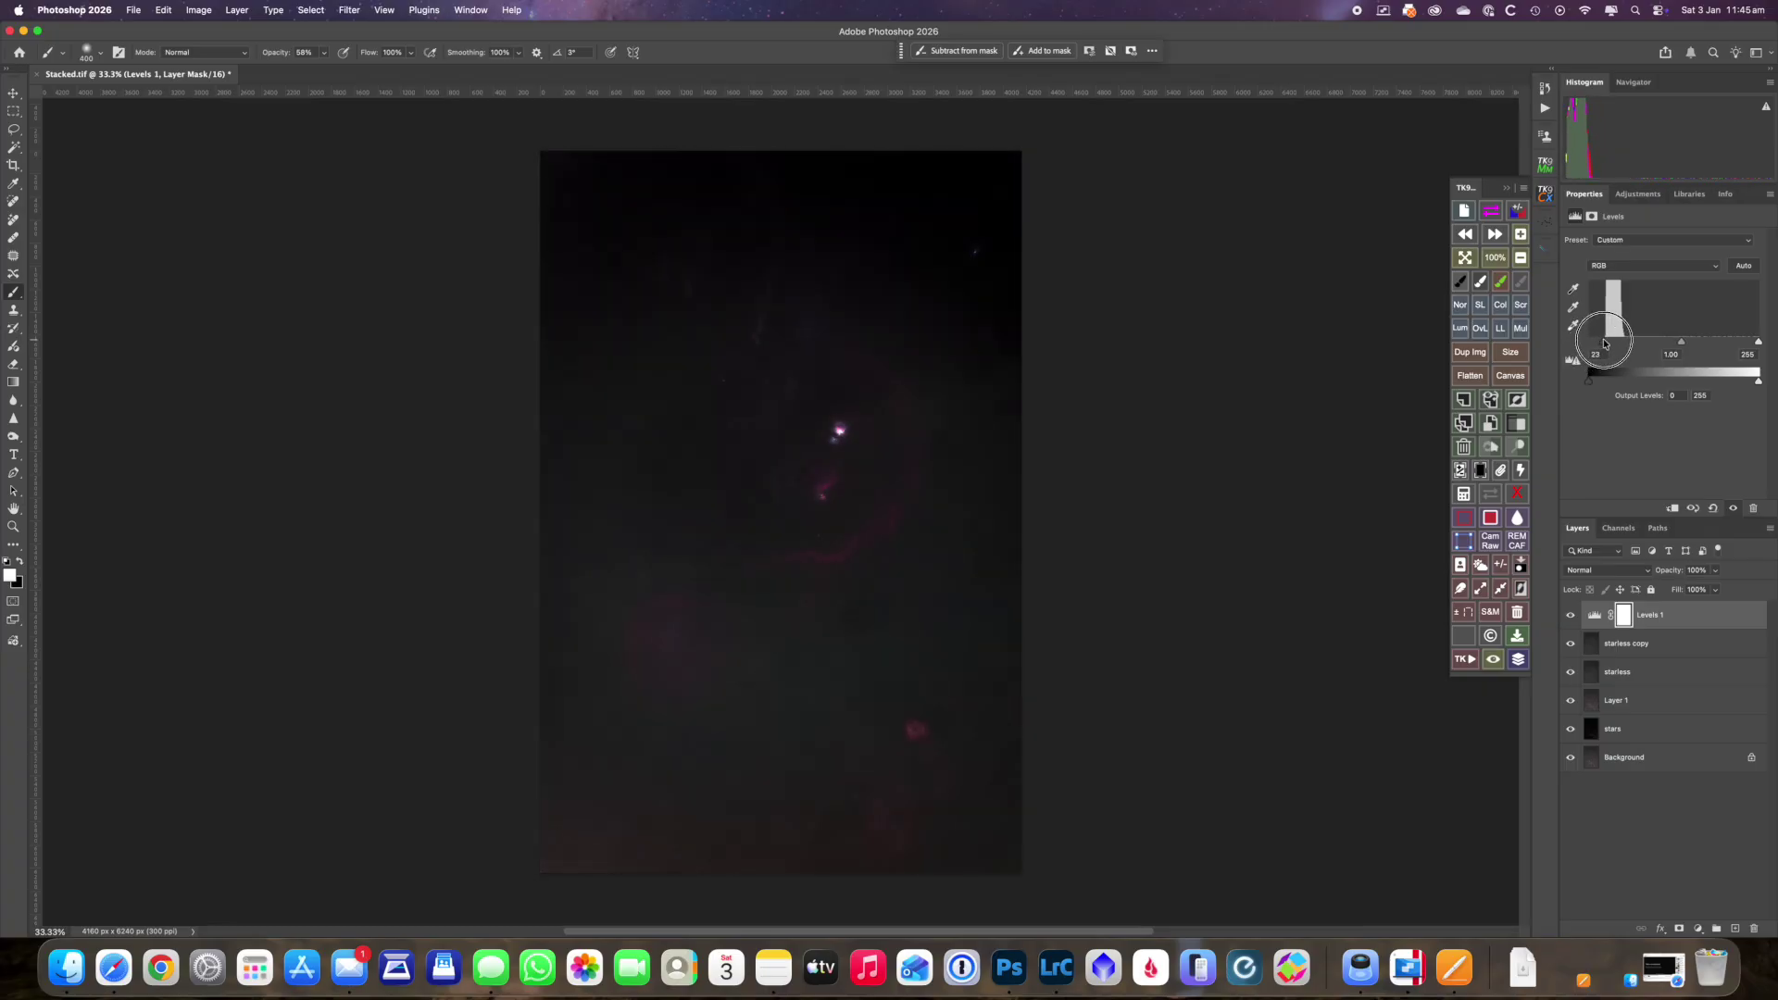
drag(1682, 343, 1682, 344)
- Merge the Levels adjustment with the starless copy, and stamp the visible layers into a new layer
shift+click(1694, 649)
right_click(1696, 646)
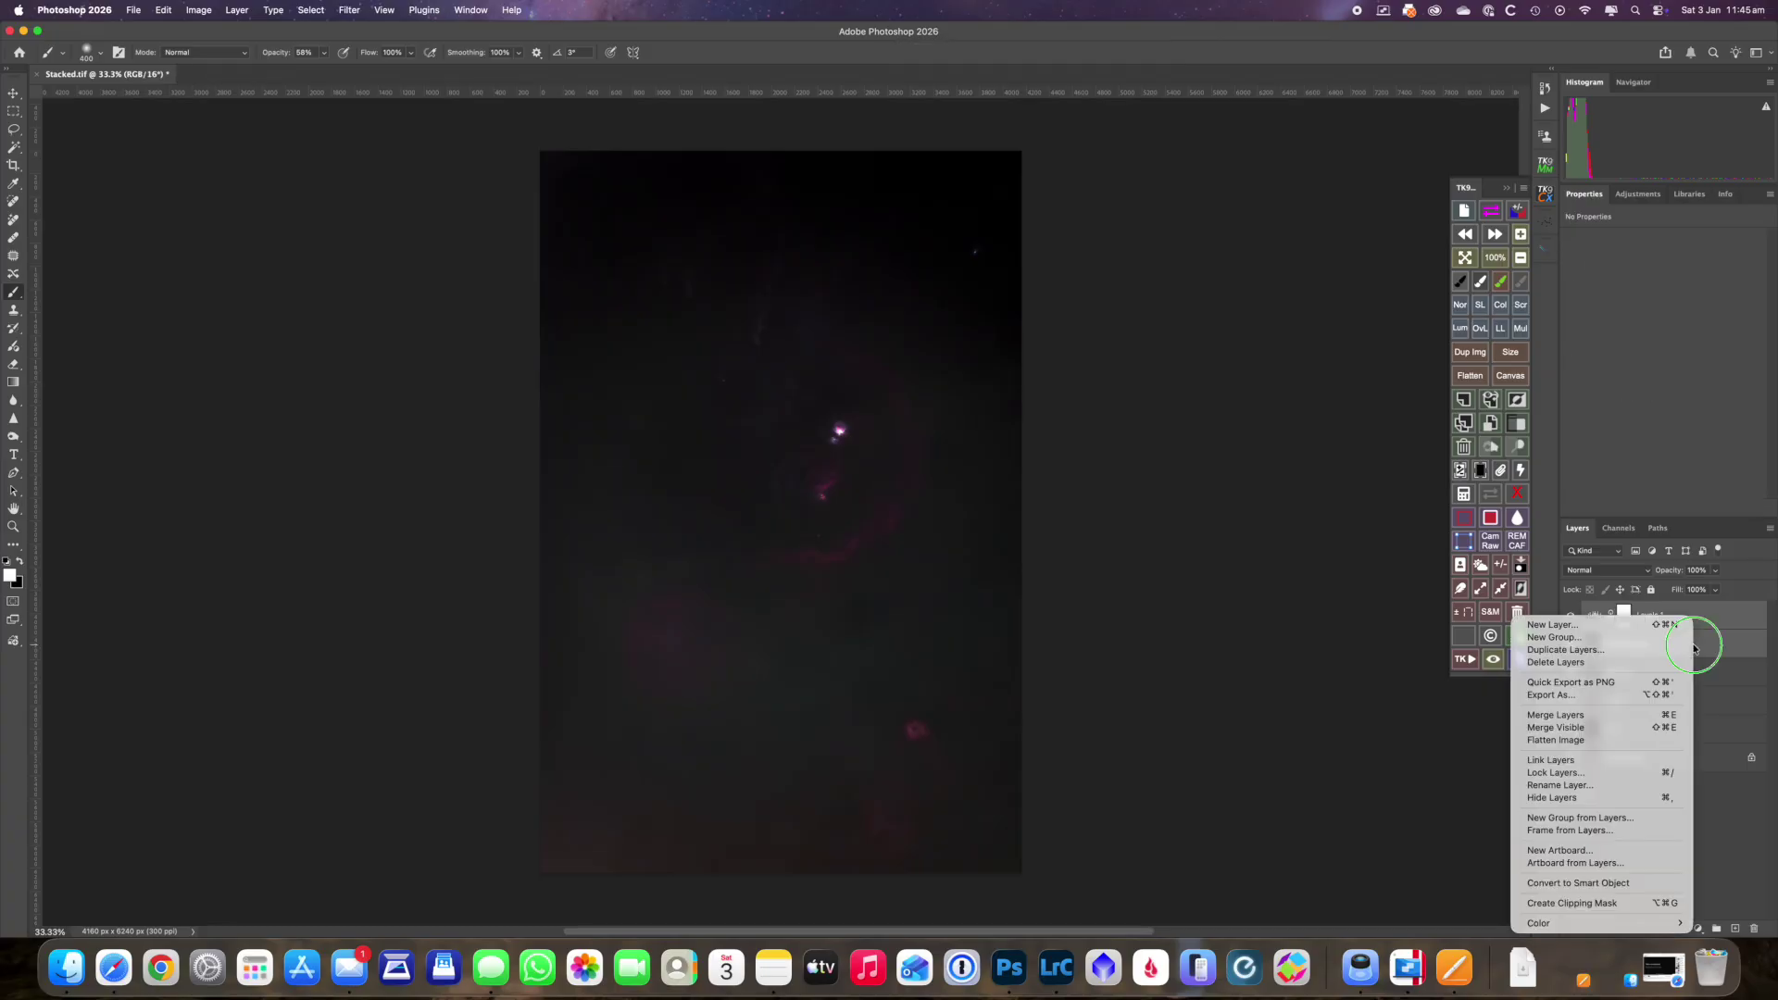
click(1567, 719)
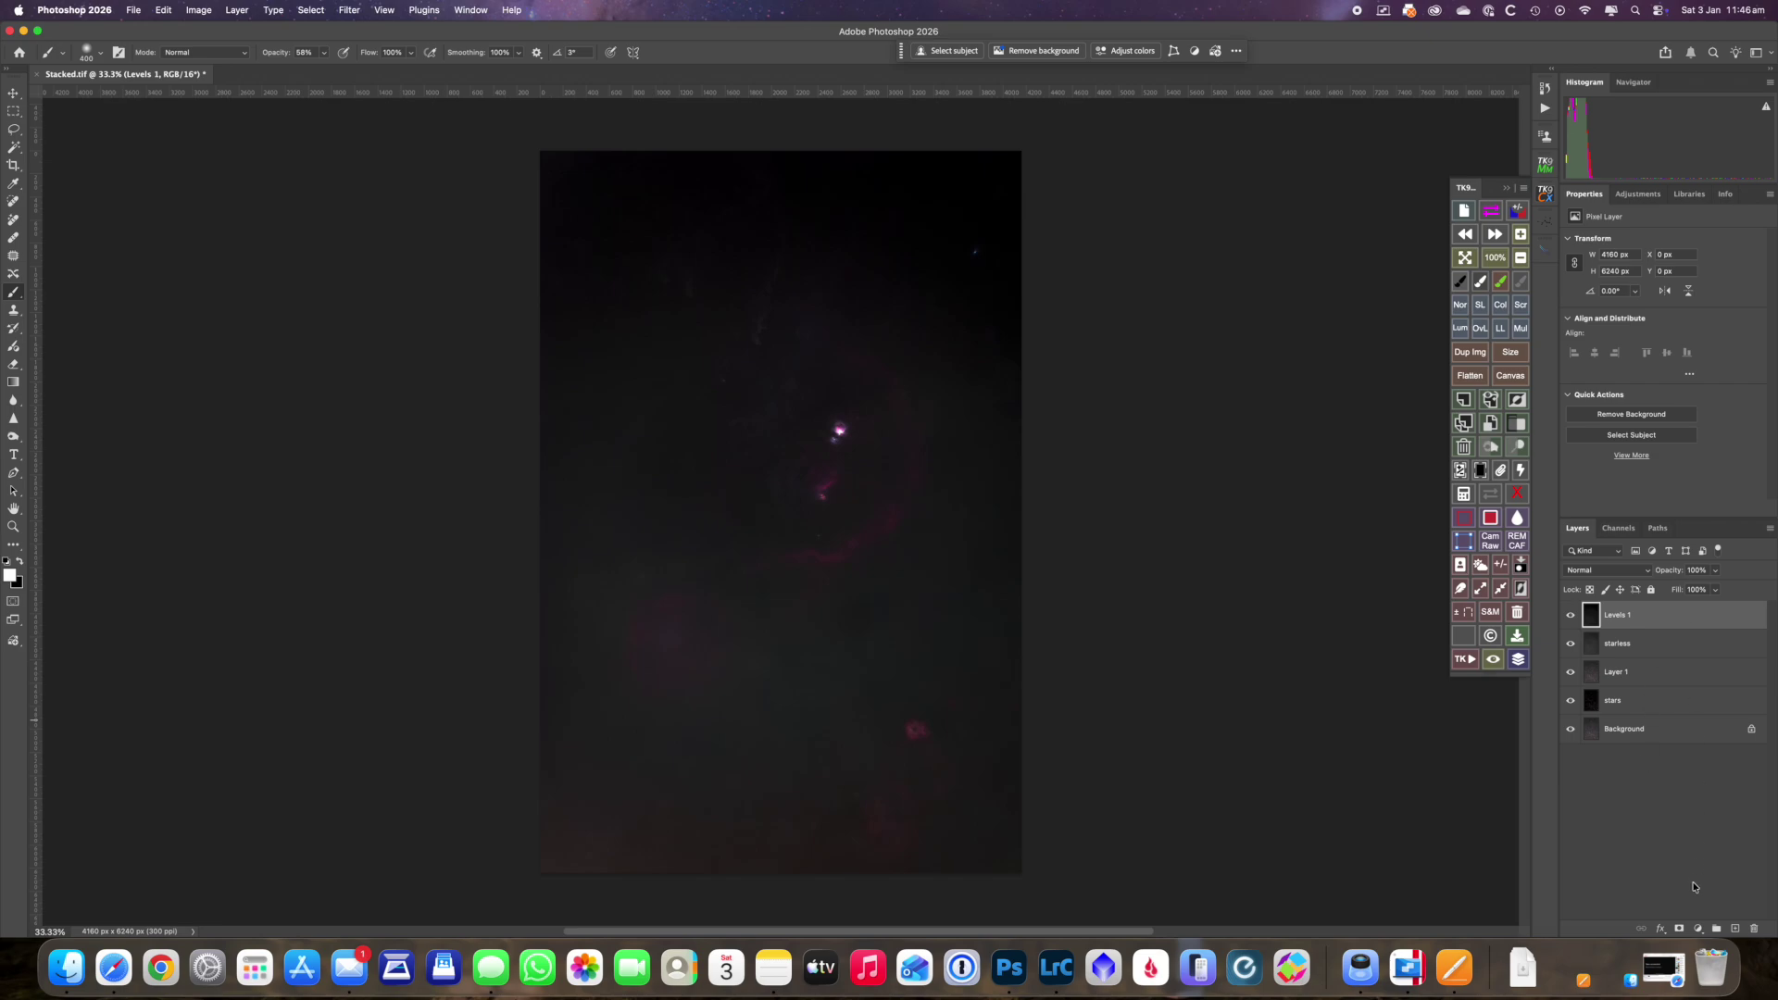
click(1489, 400)
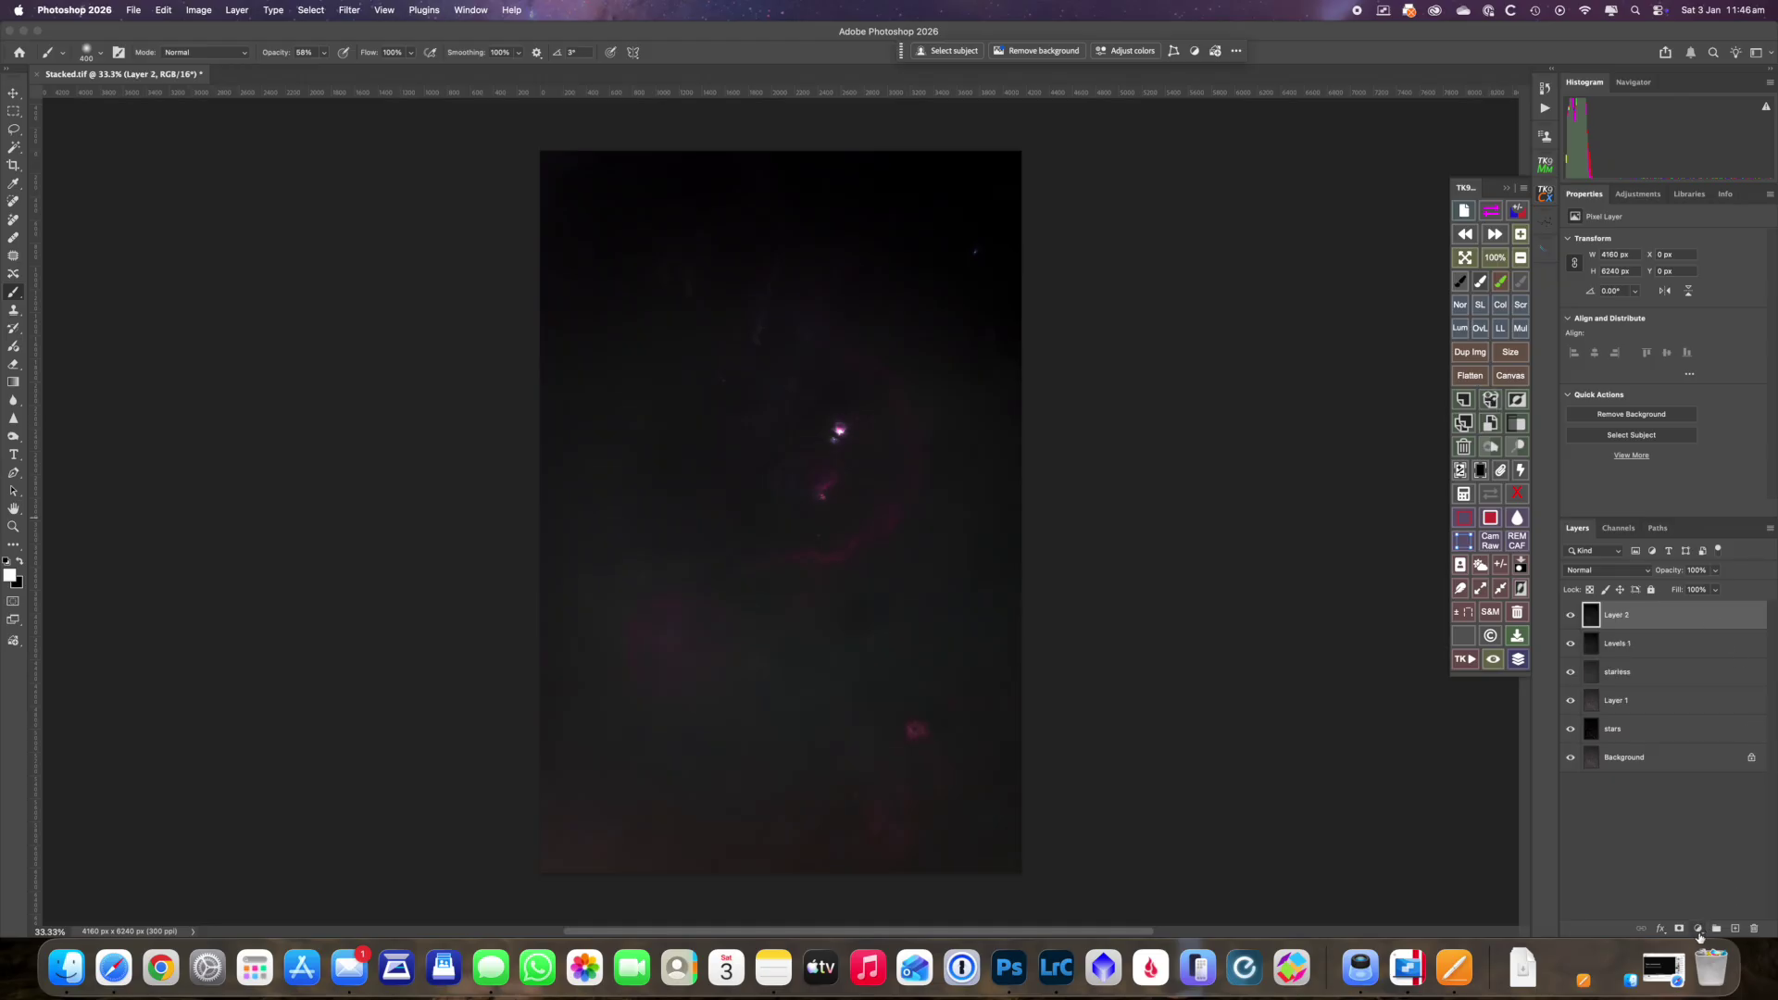
- Add a Curves adjustment, anchoring the shadows at about input 11, output 10 and lifting input 32 to output 38
click(1698, 930)
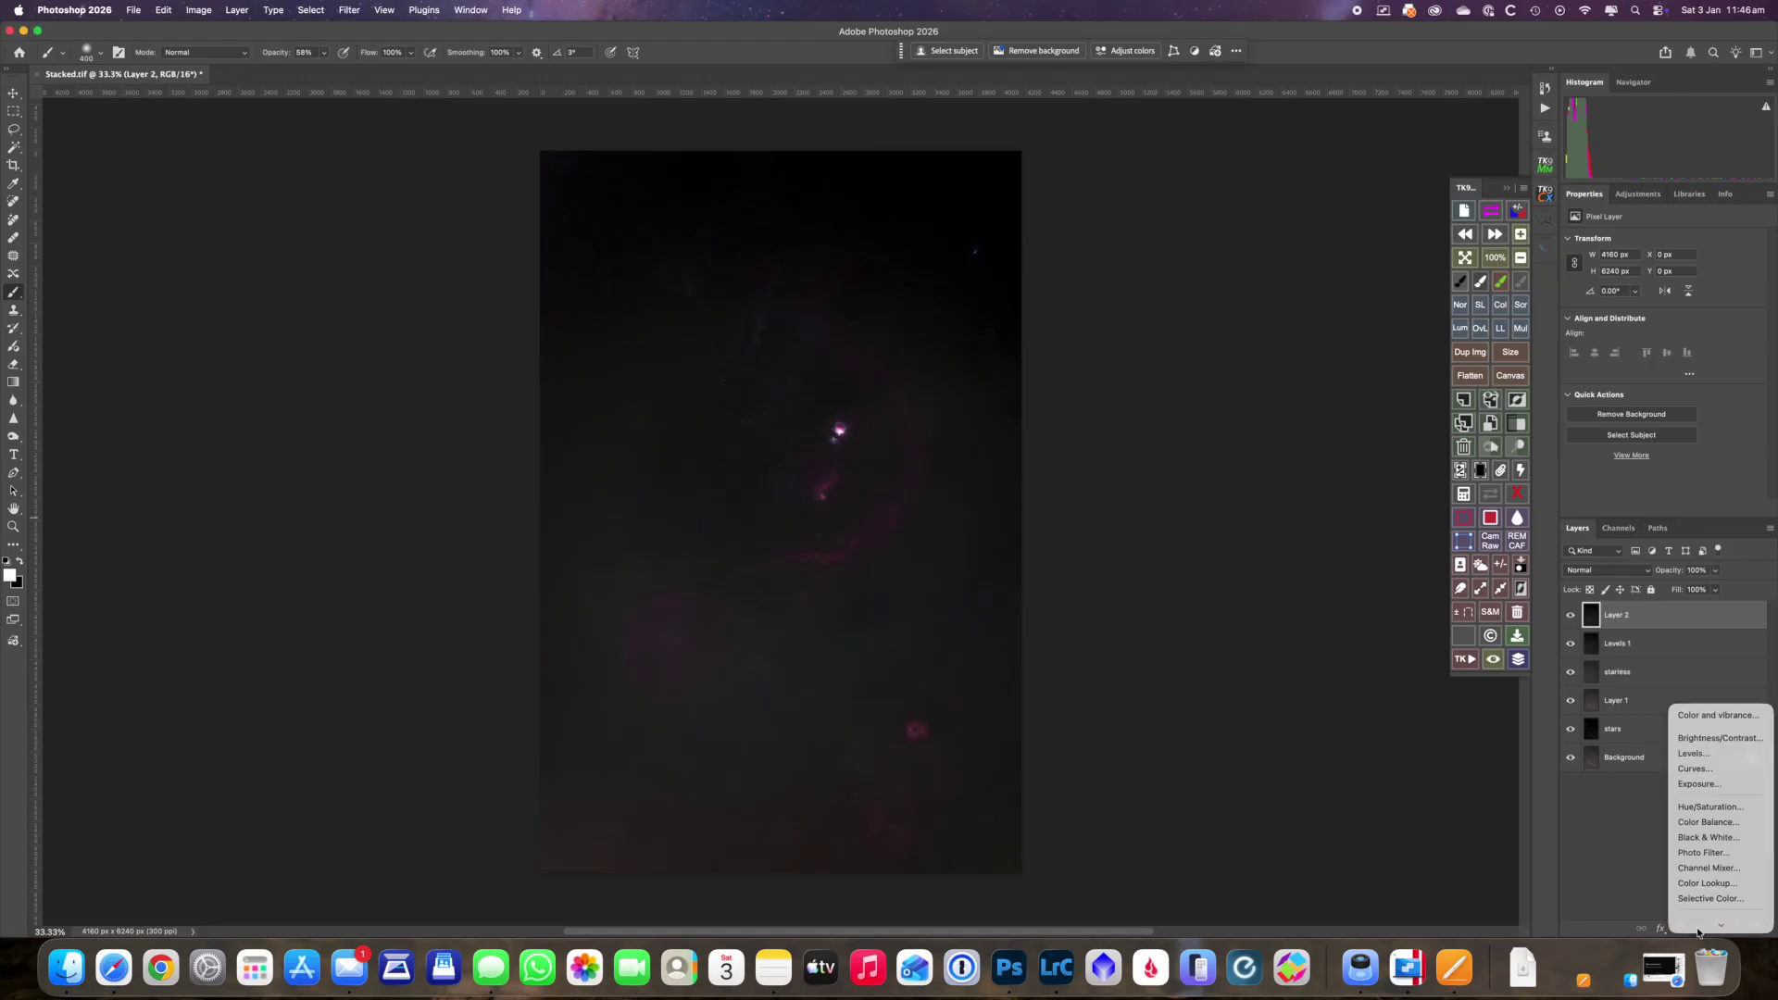
click(1698, 740)
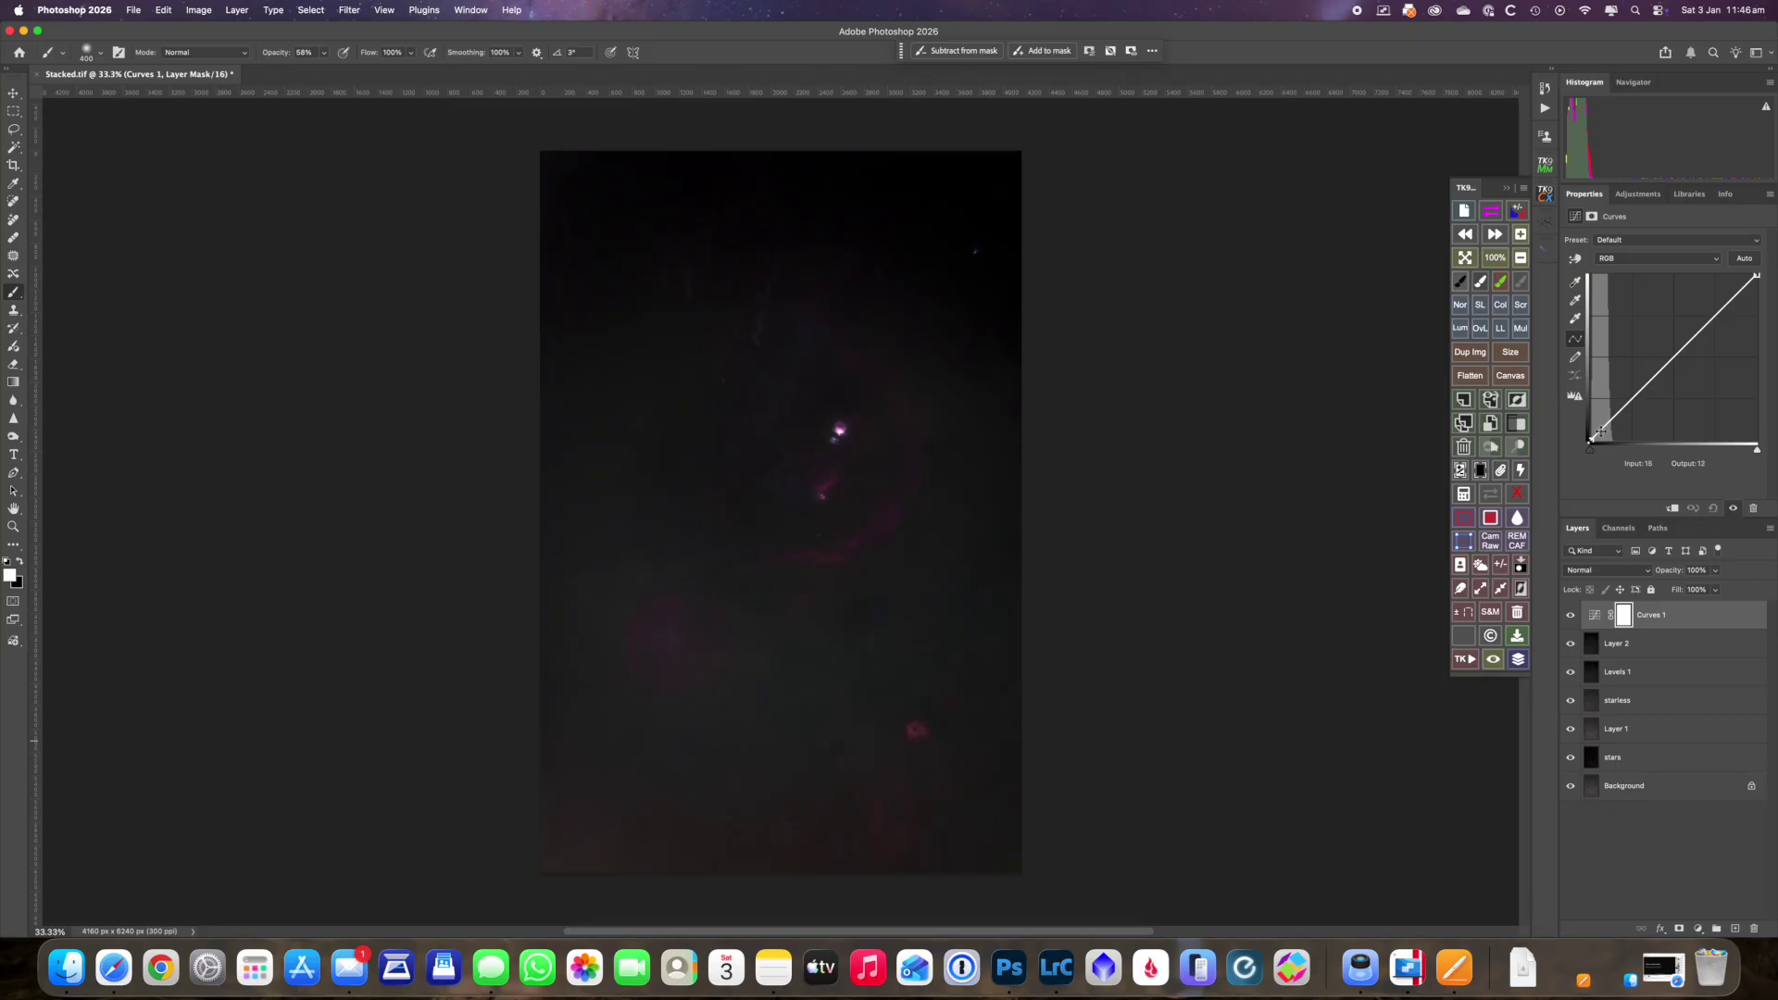
drag(1599, 431, 1597, 434)
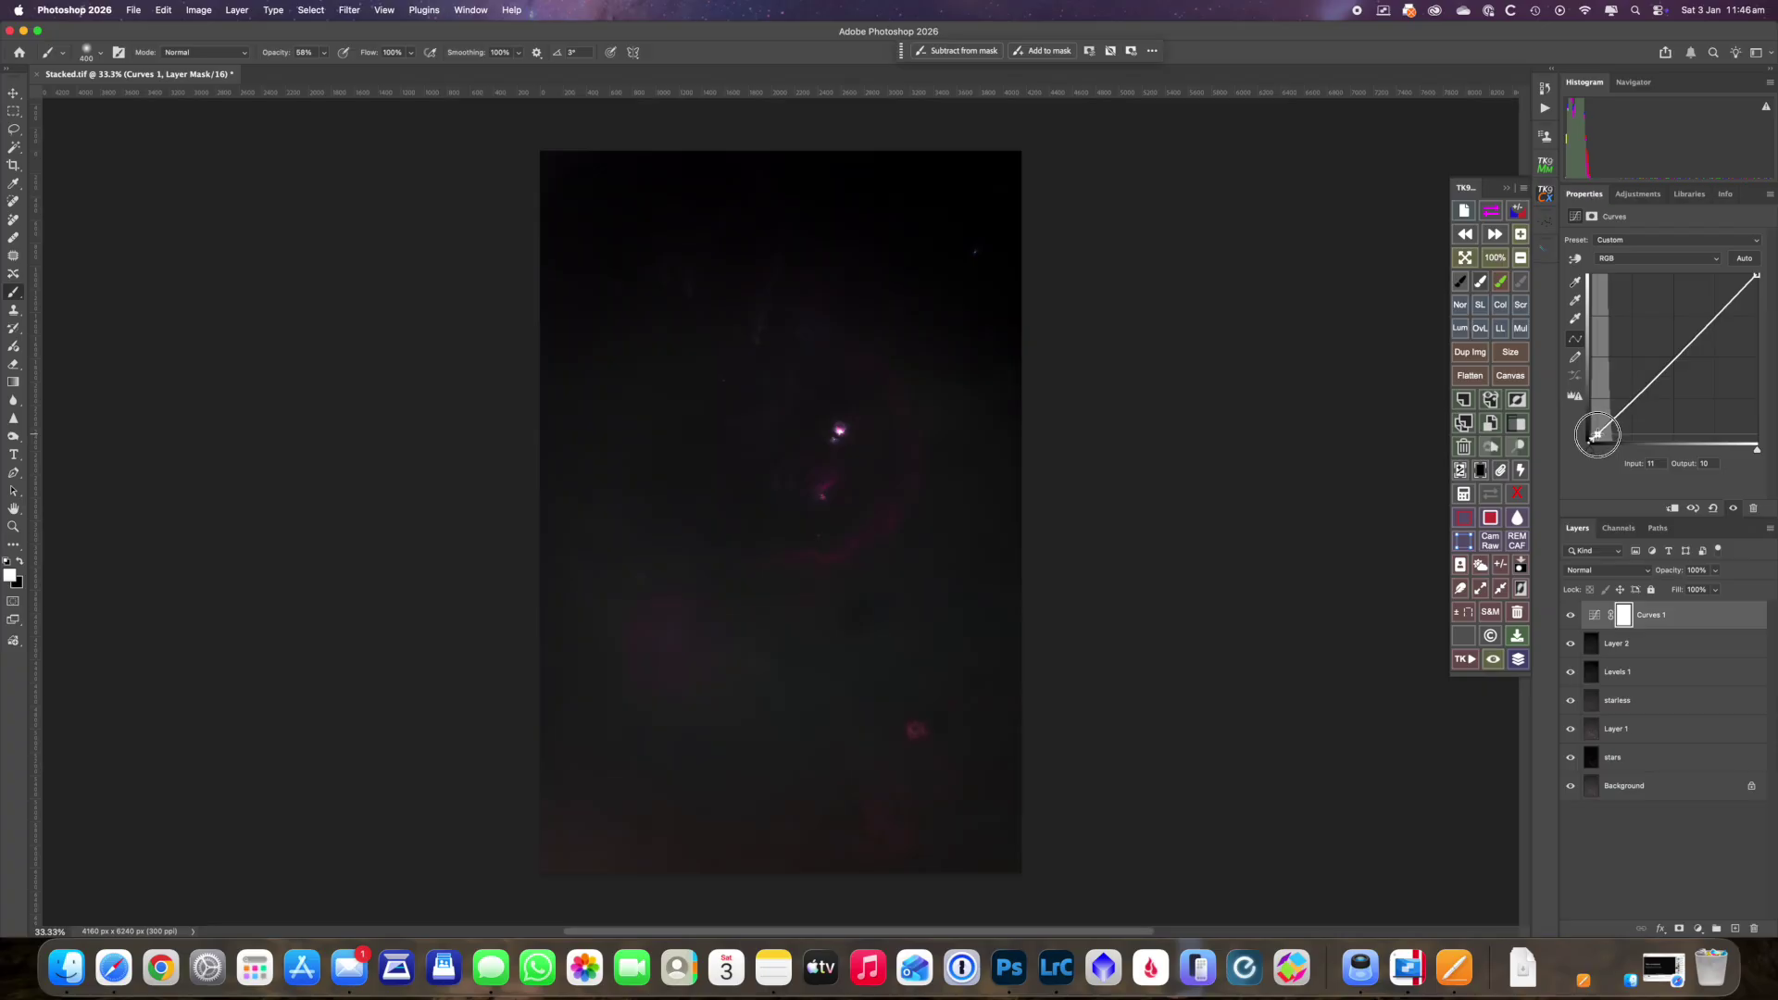
drag(1598, 433, 1598, 434)
click(1614, 417)
drag(1614, 419, 1610, 415)
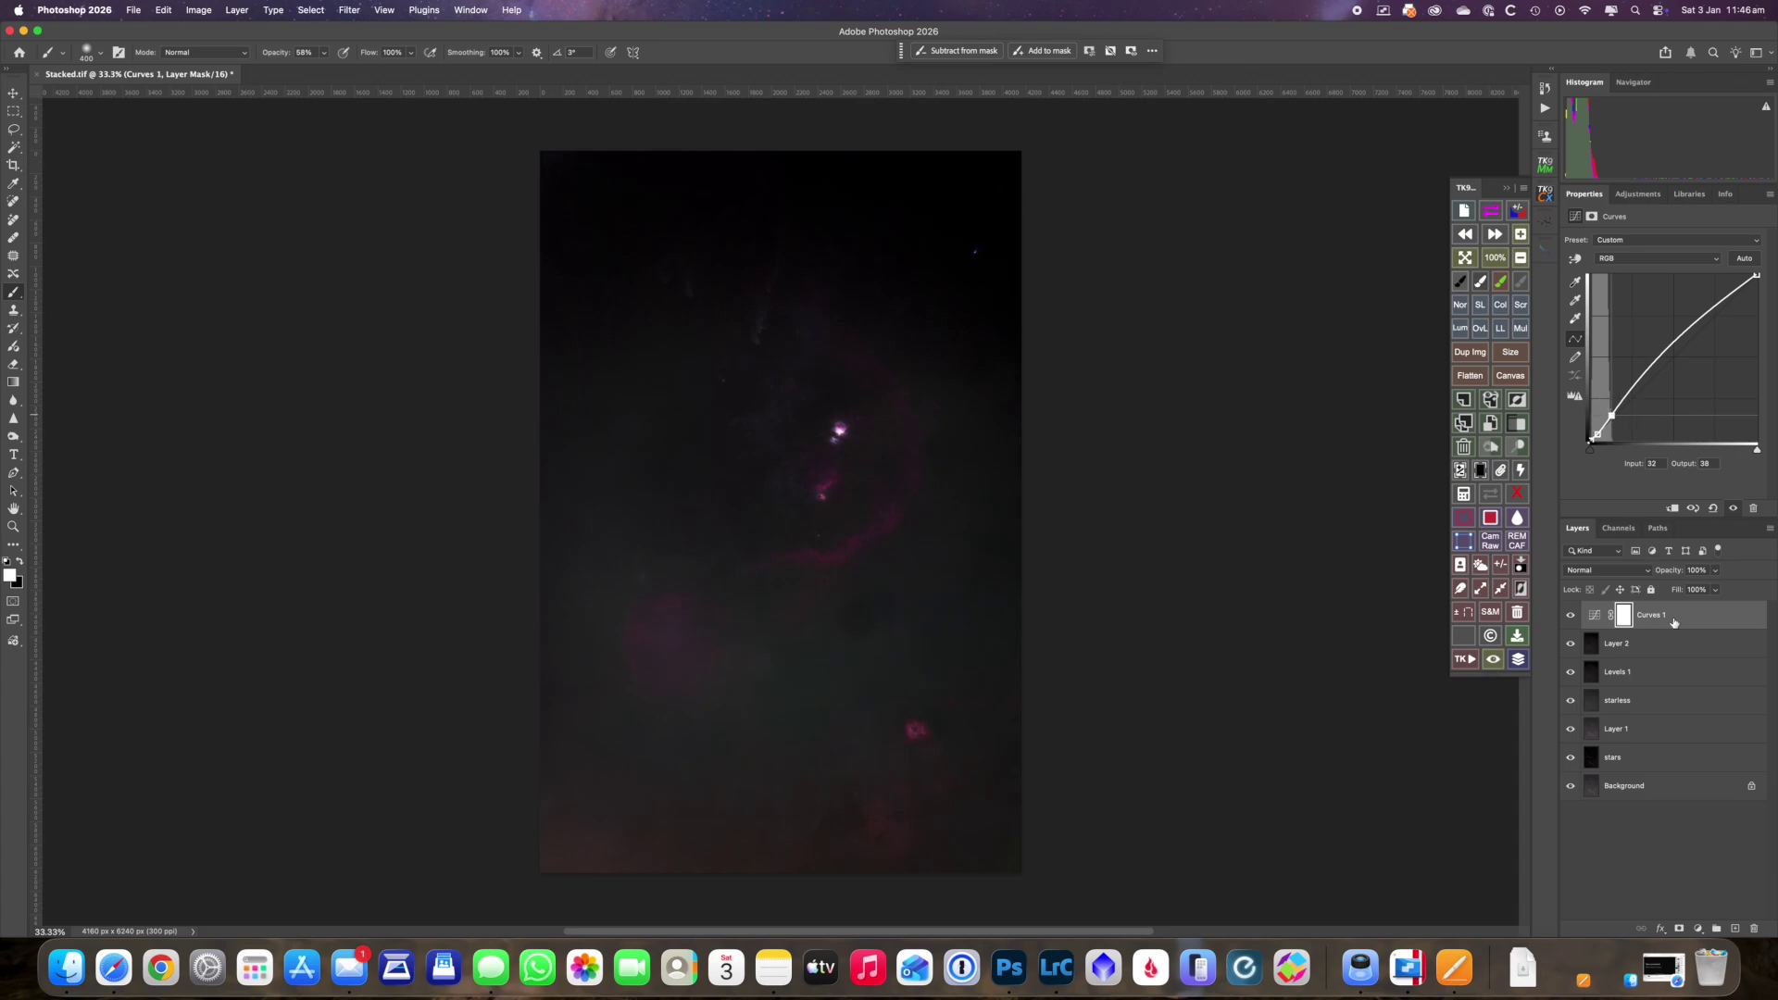
- Mask the Curves adjustment off the bright nebula core using a soft black brush at 100% opacity
click(1625, 616)
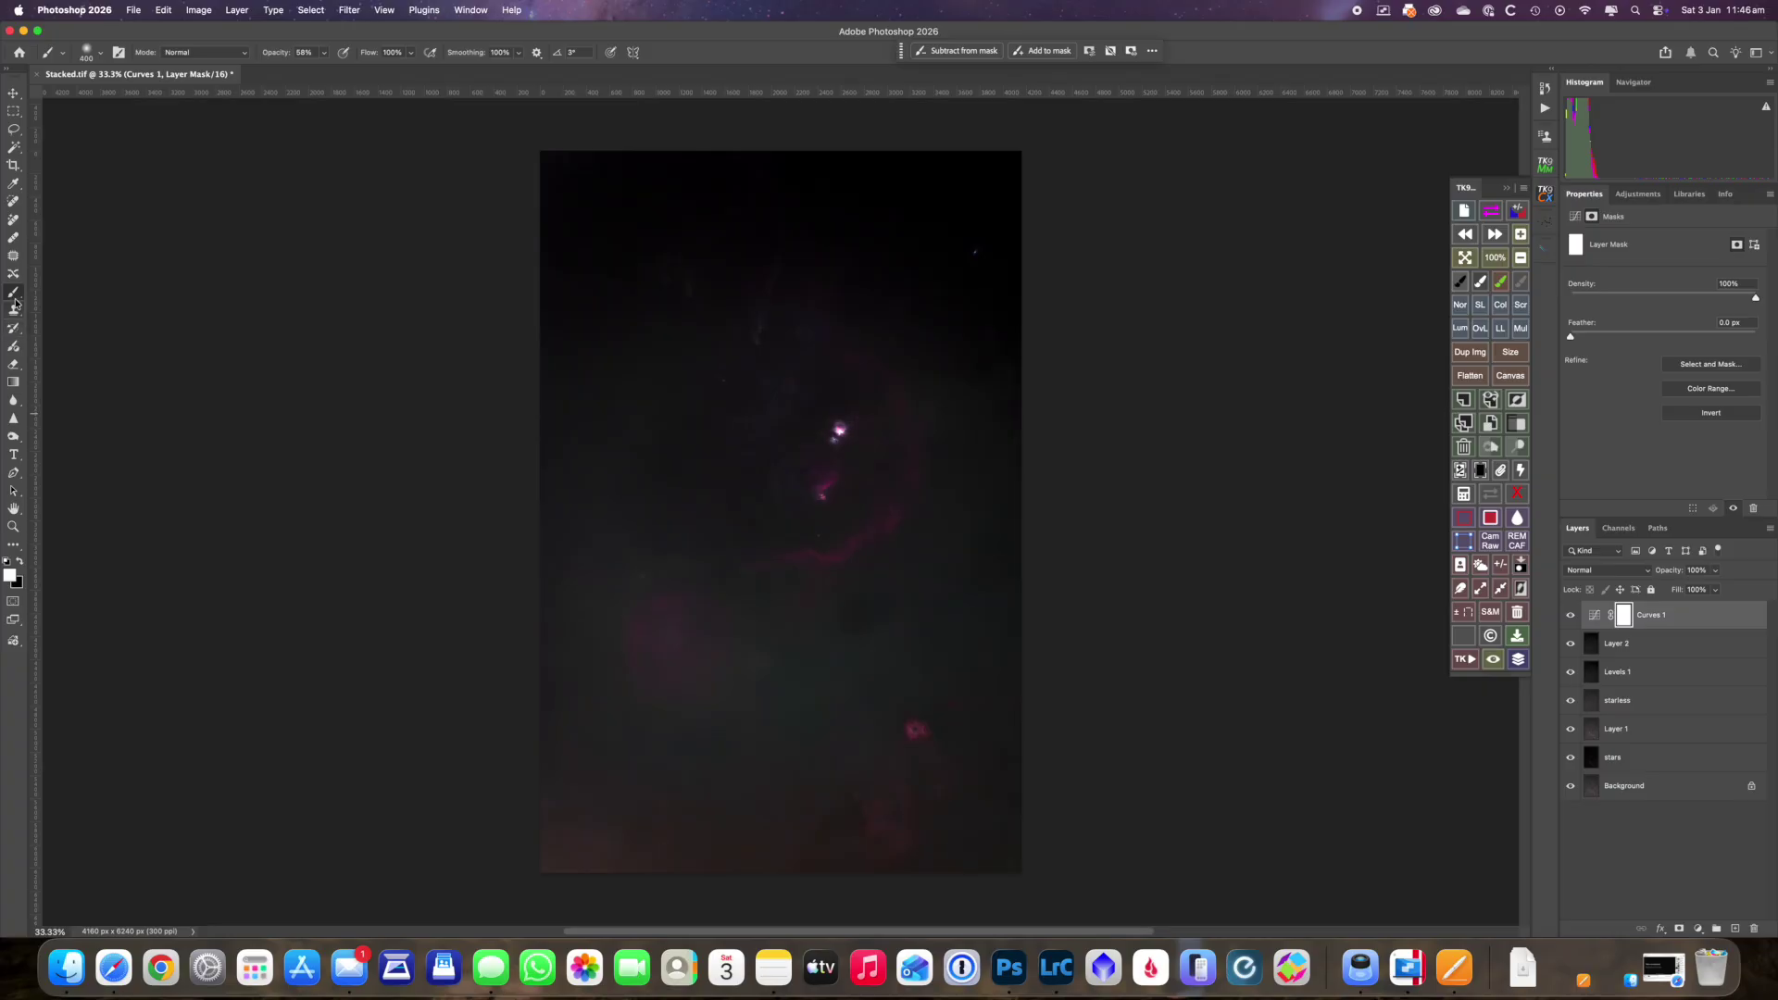
click(19, 562)
click(324, 53)
drag(323, 71, 358, 70)
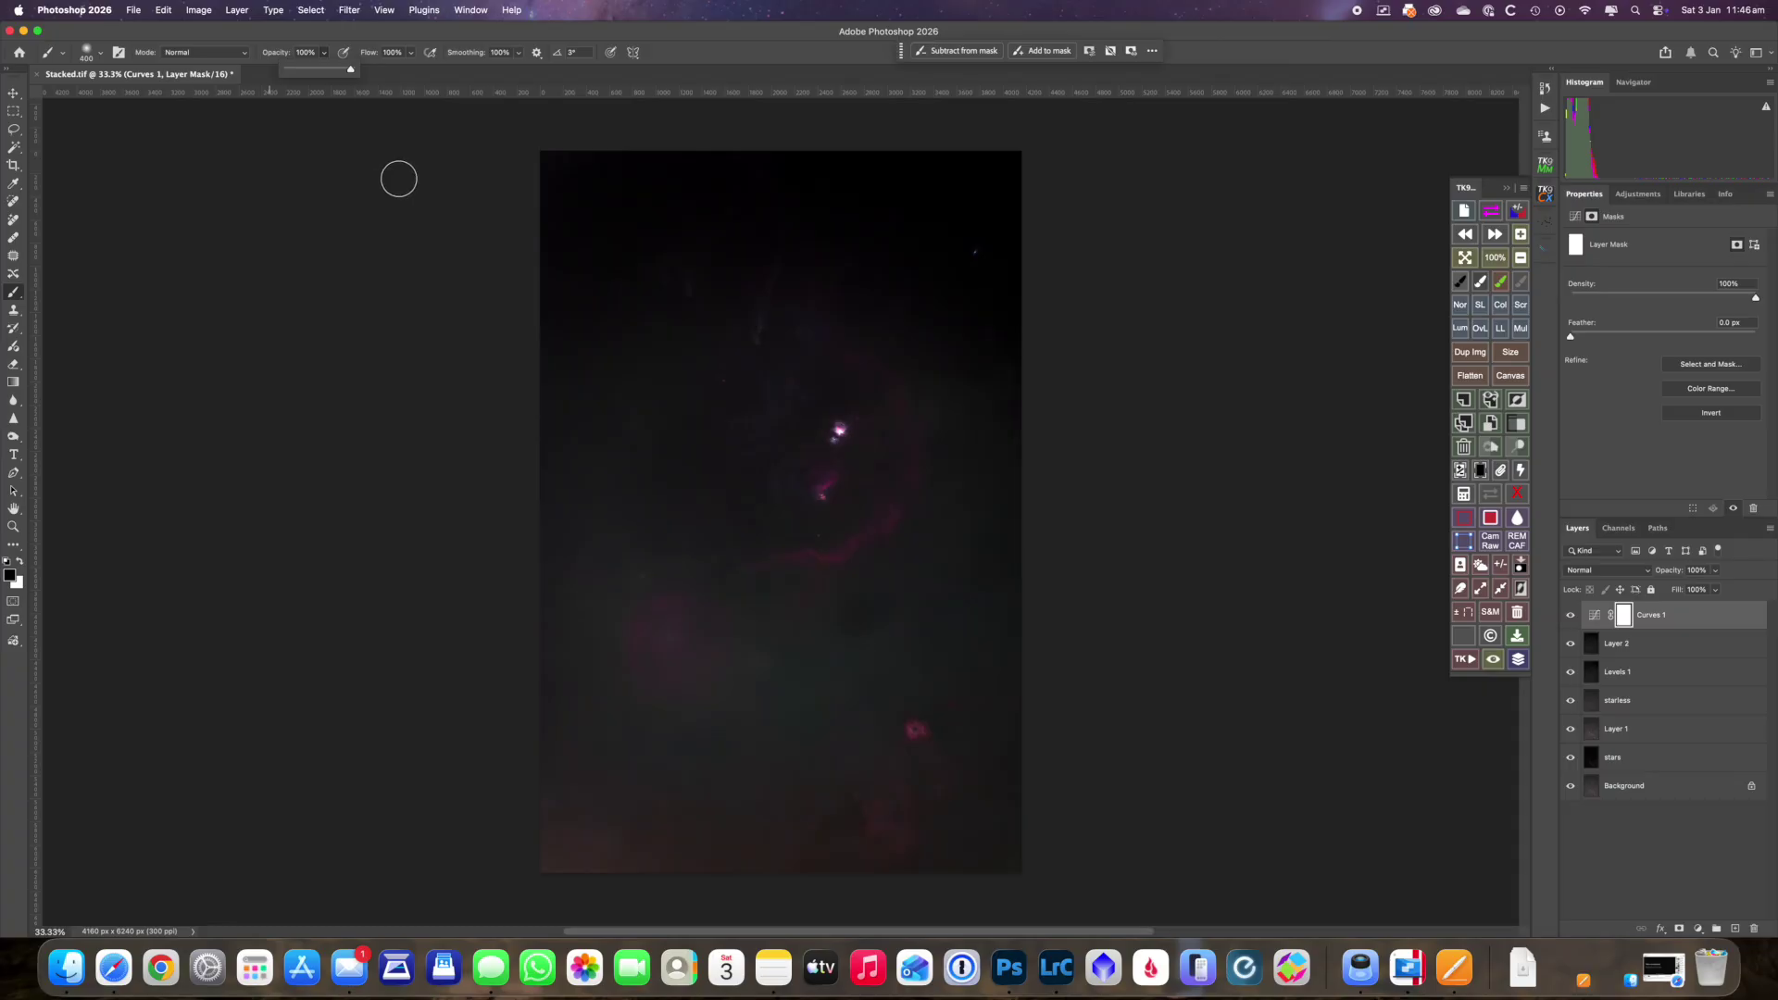
click(98, 54)
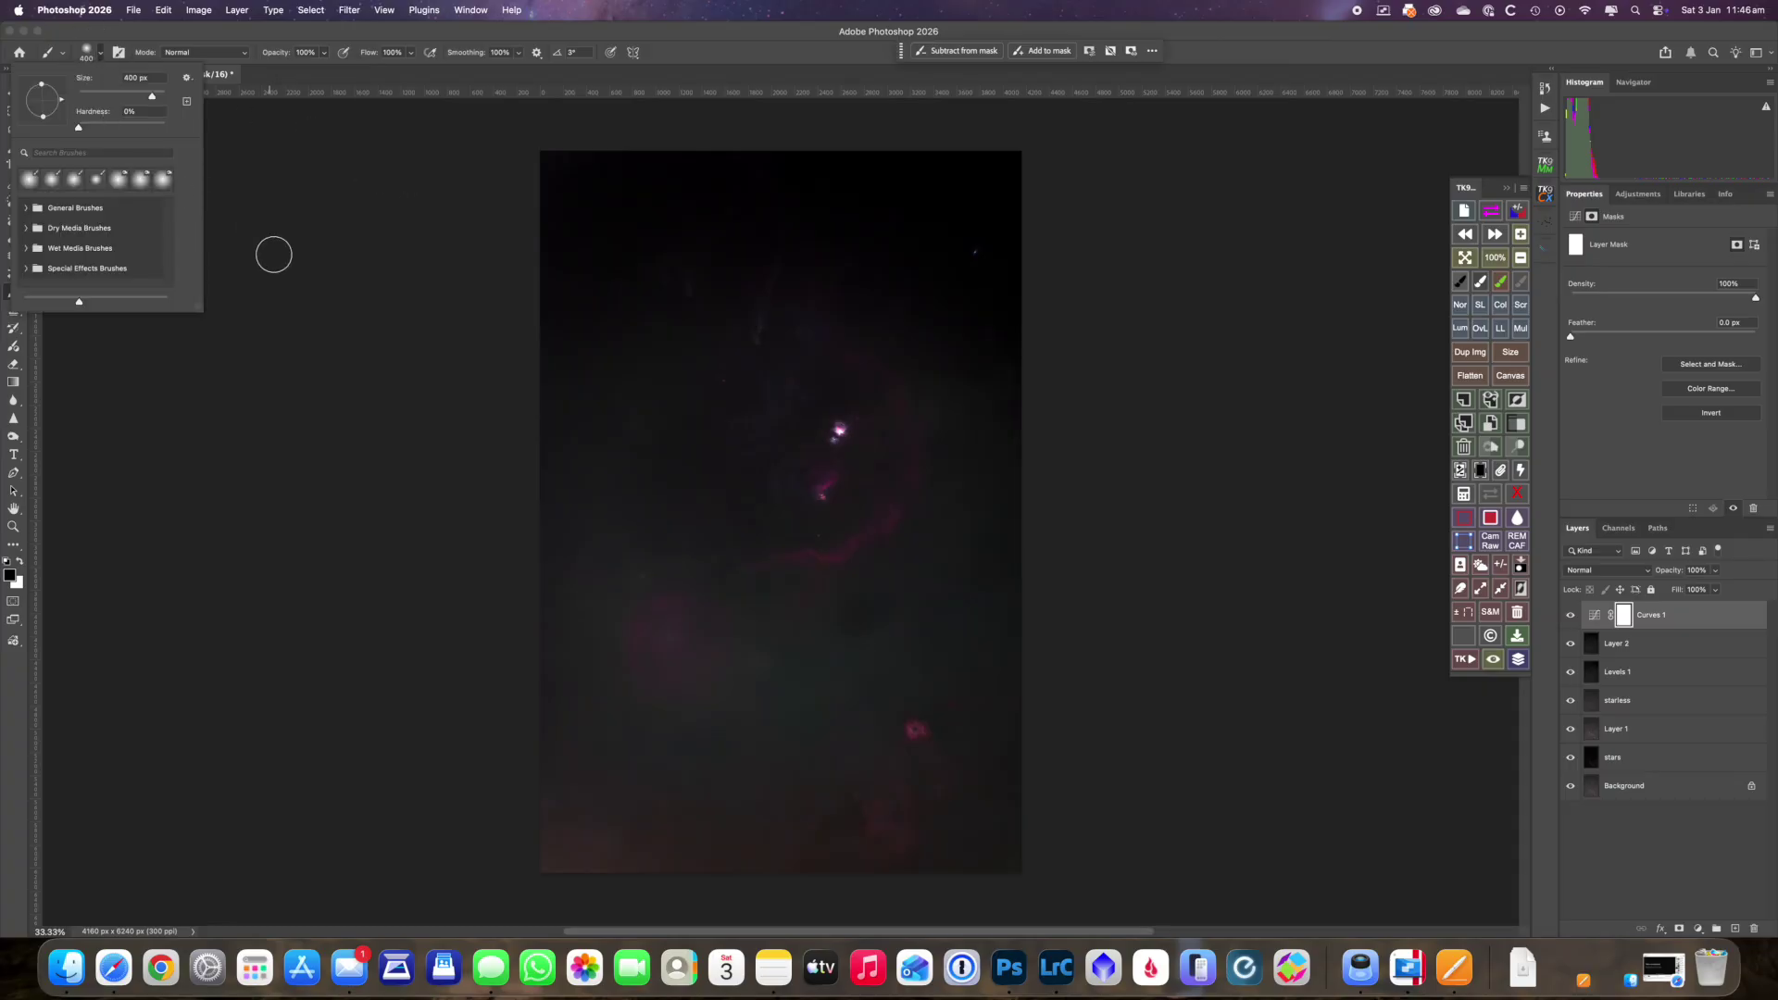
click(297, 295)
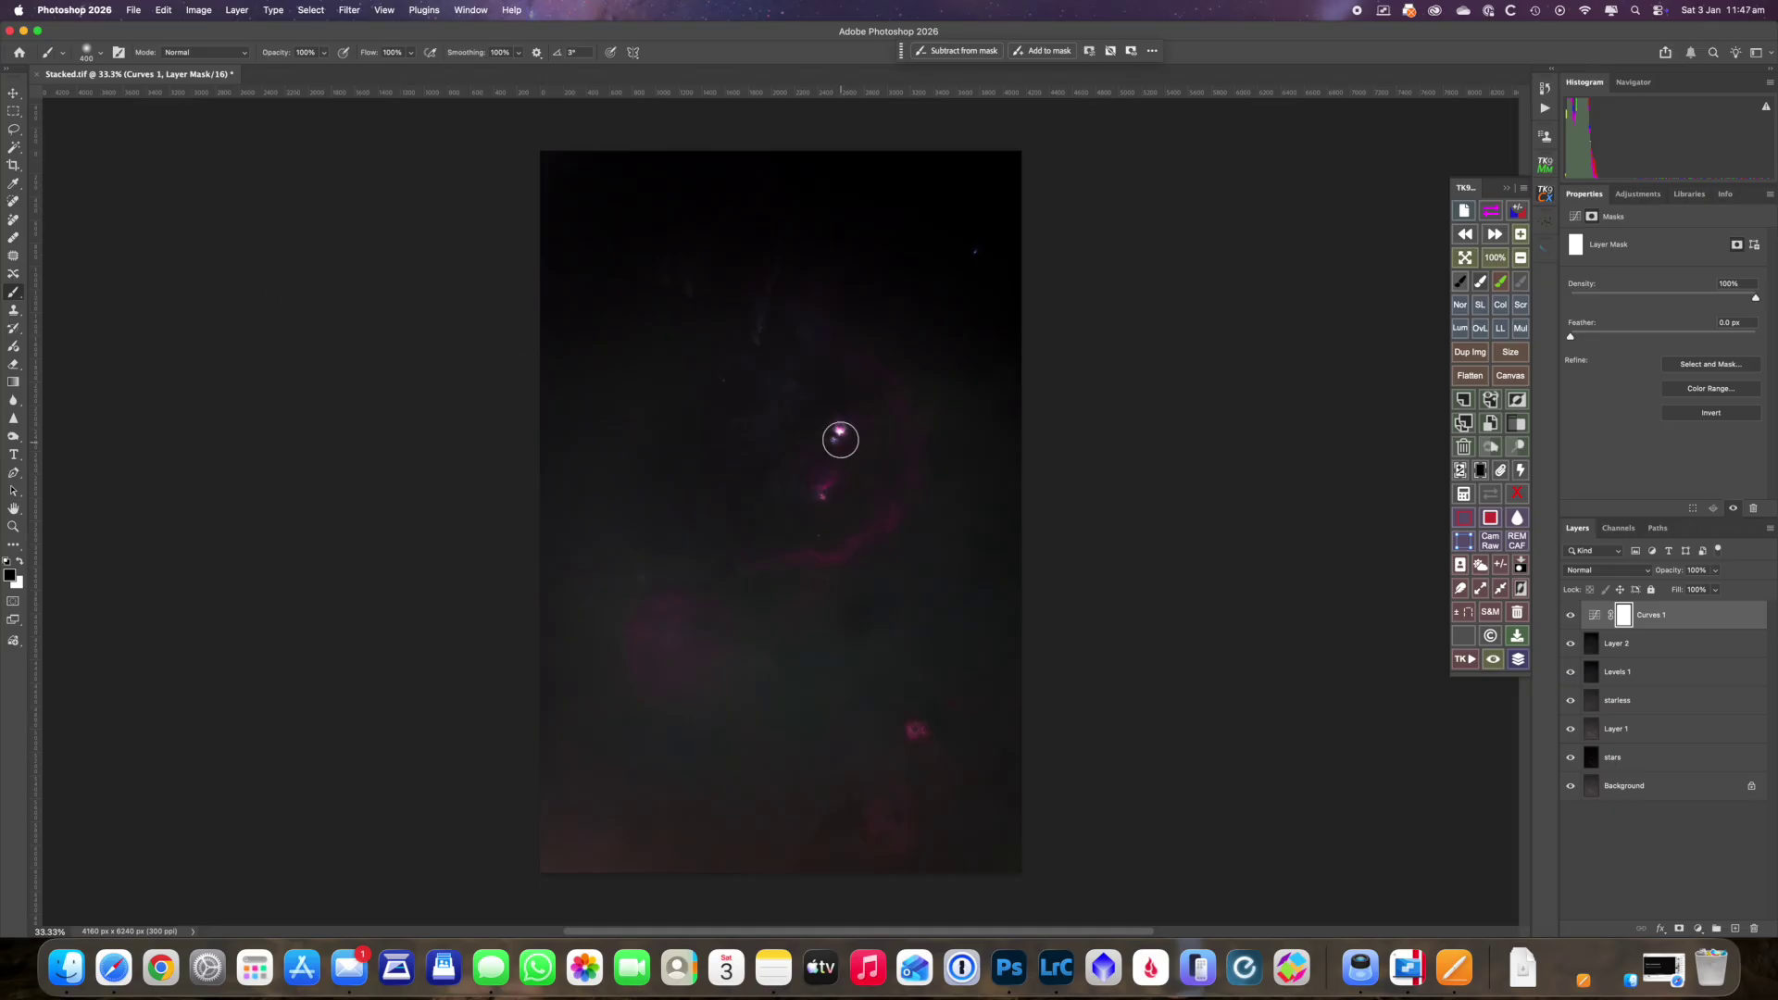
click(840, 429)
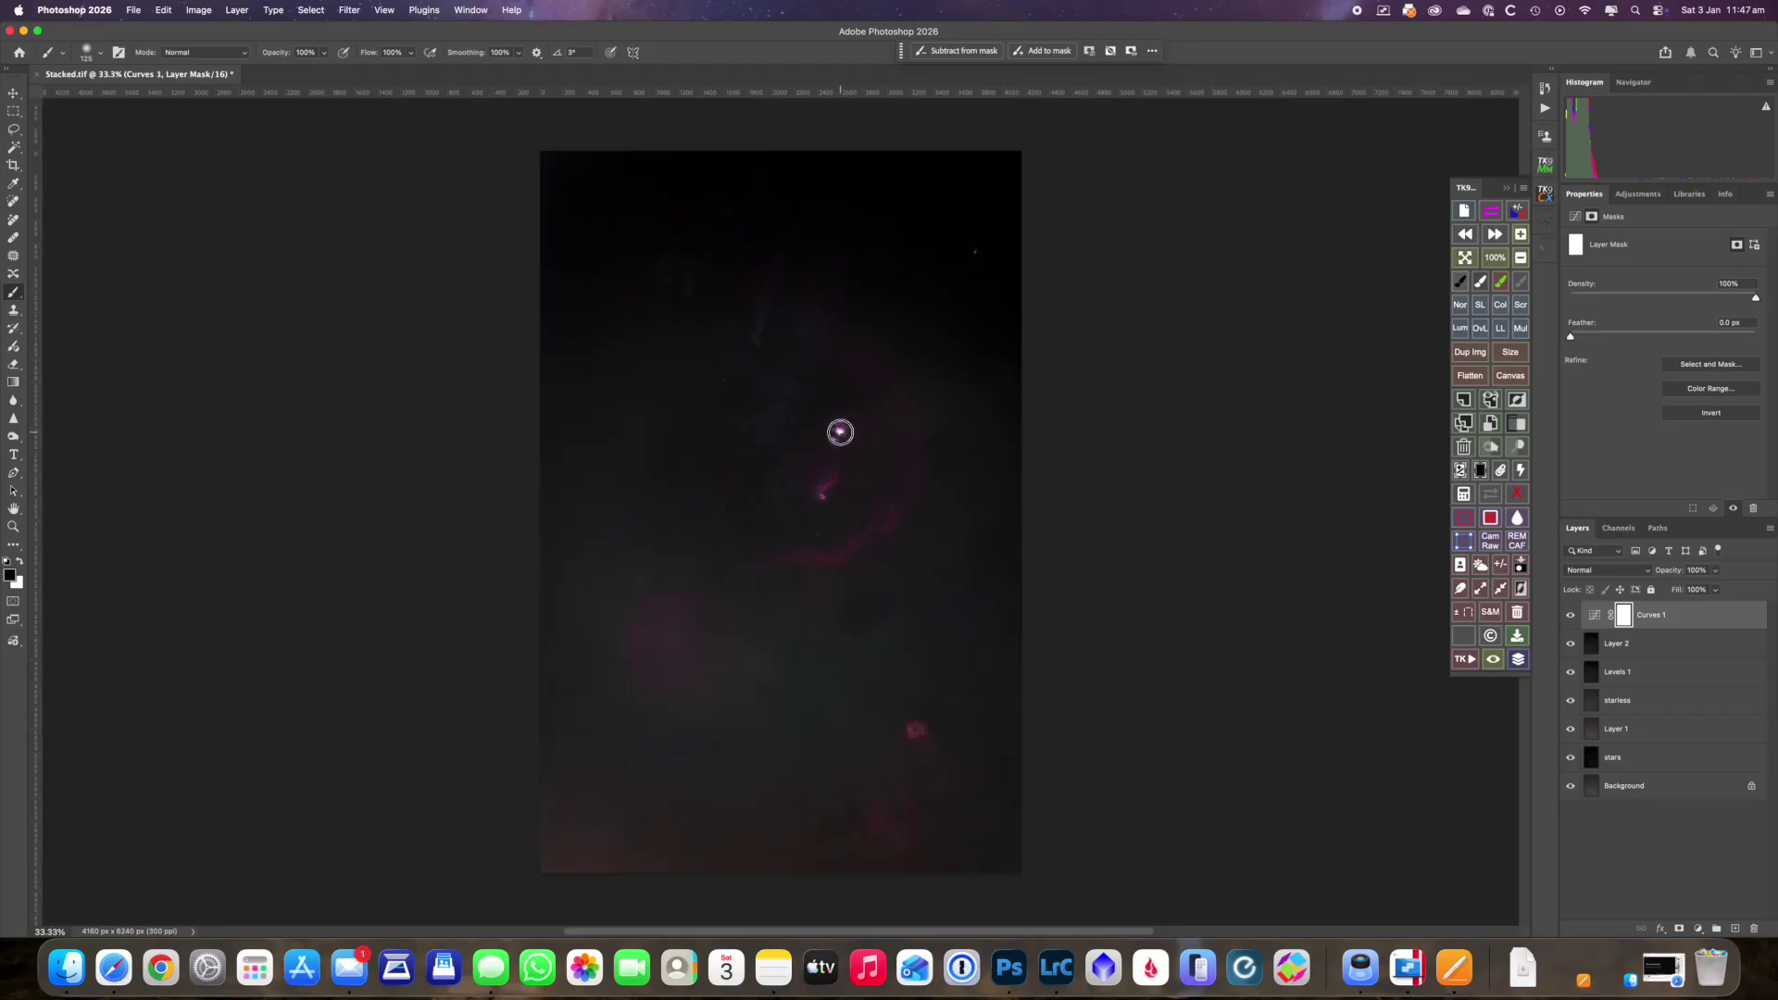
- Merge the Curves adjustment with the layer beneath it, and stamp the visible layers into a new layer
right_click(1687, 642)
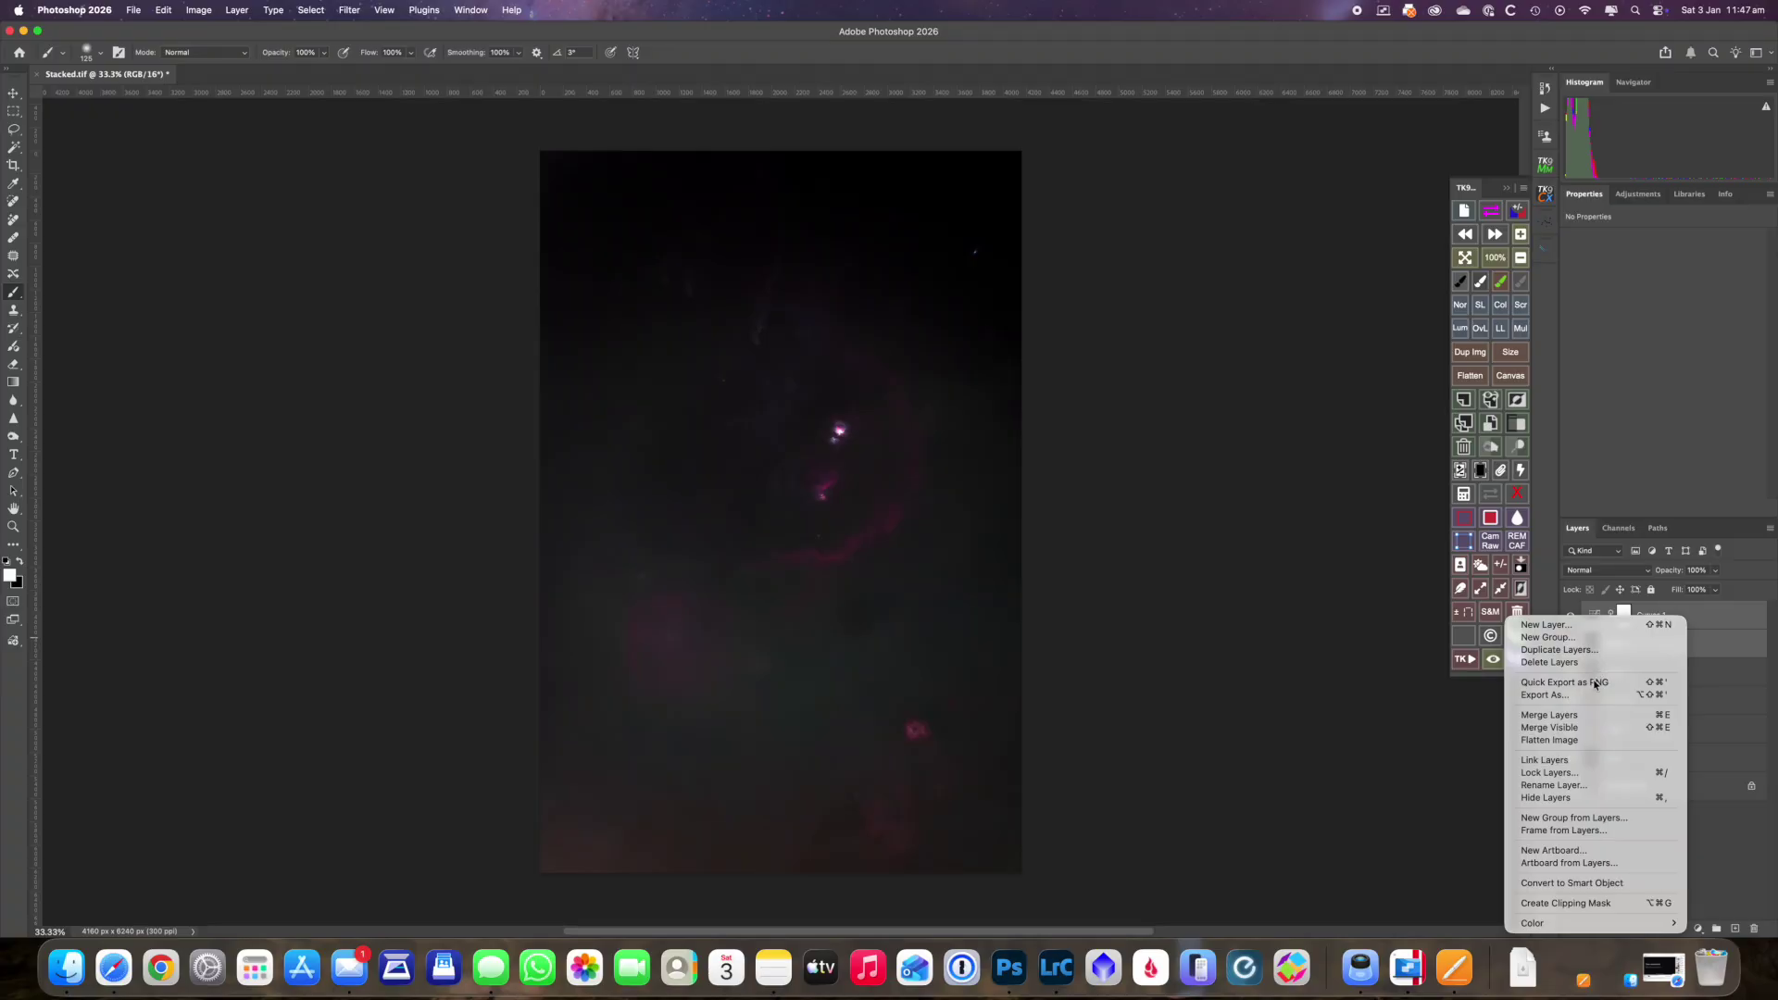
click(1565, 715)
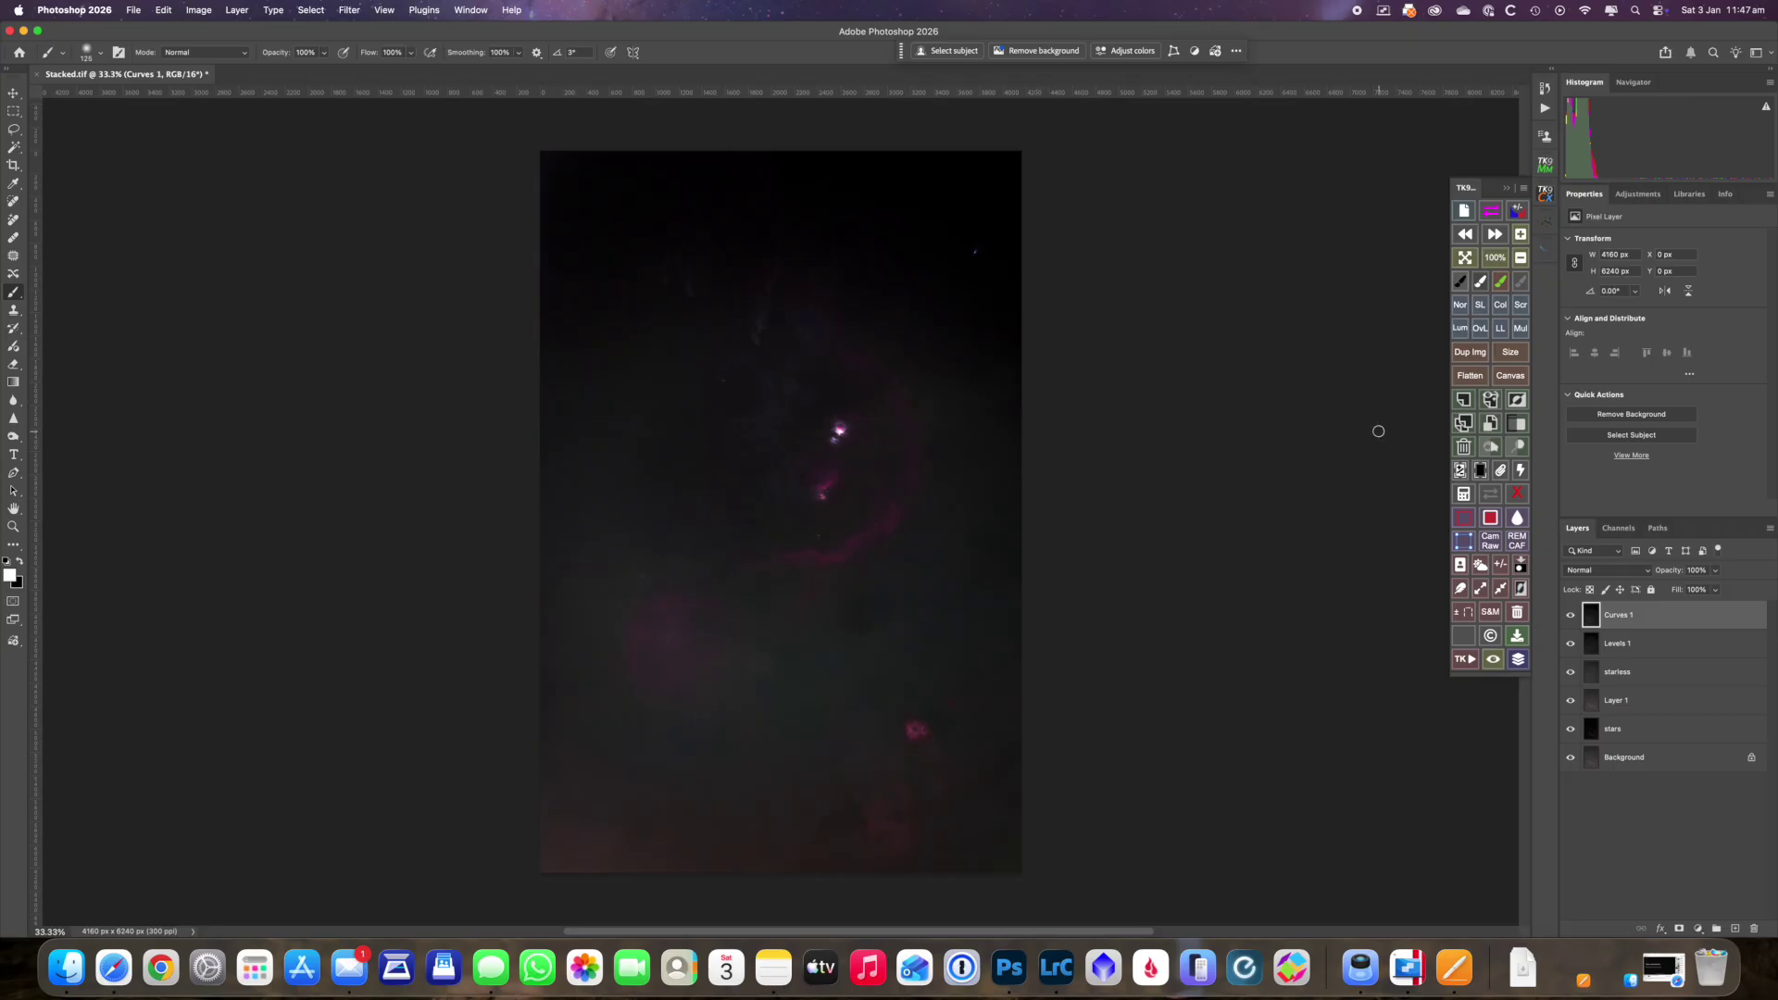
click(1492, 402)
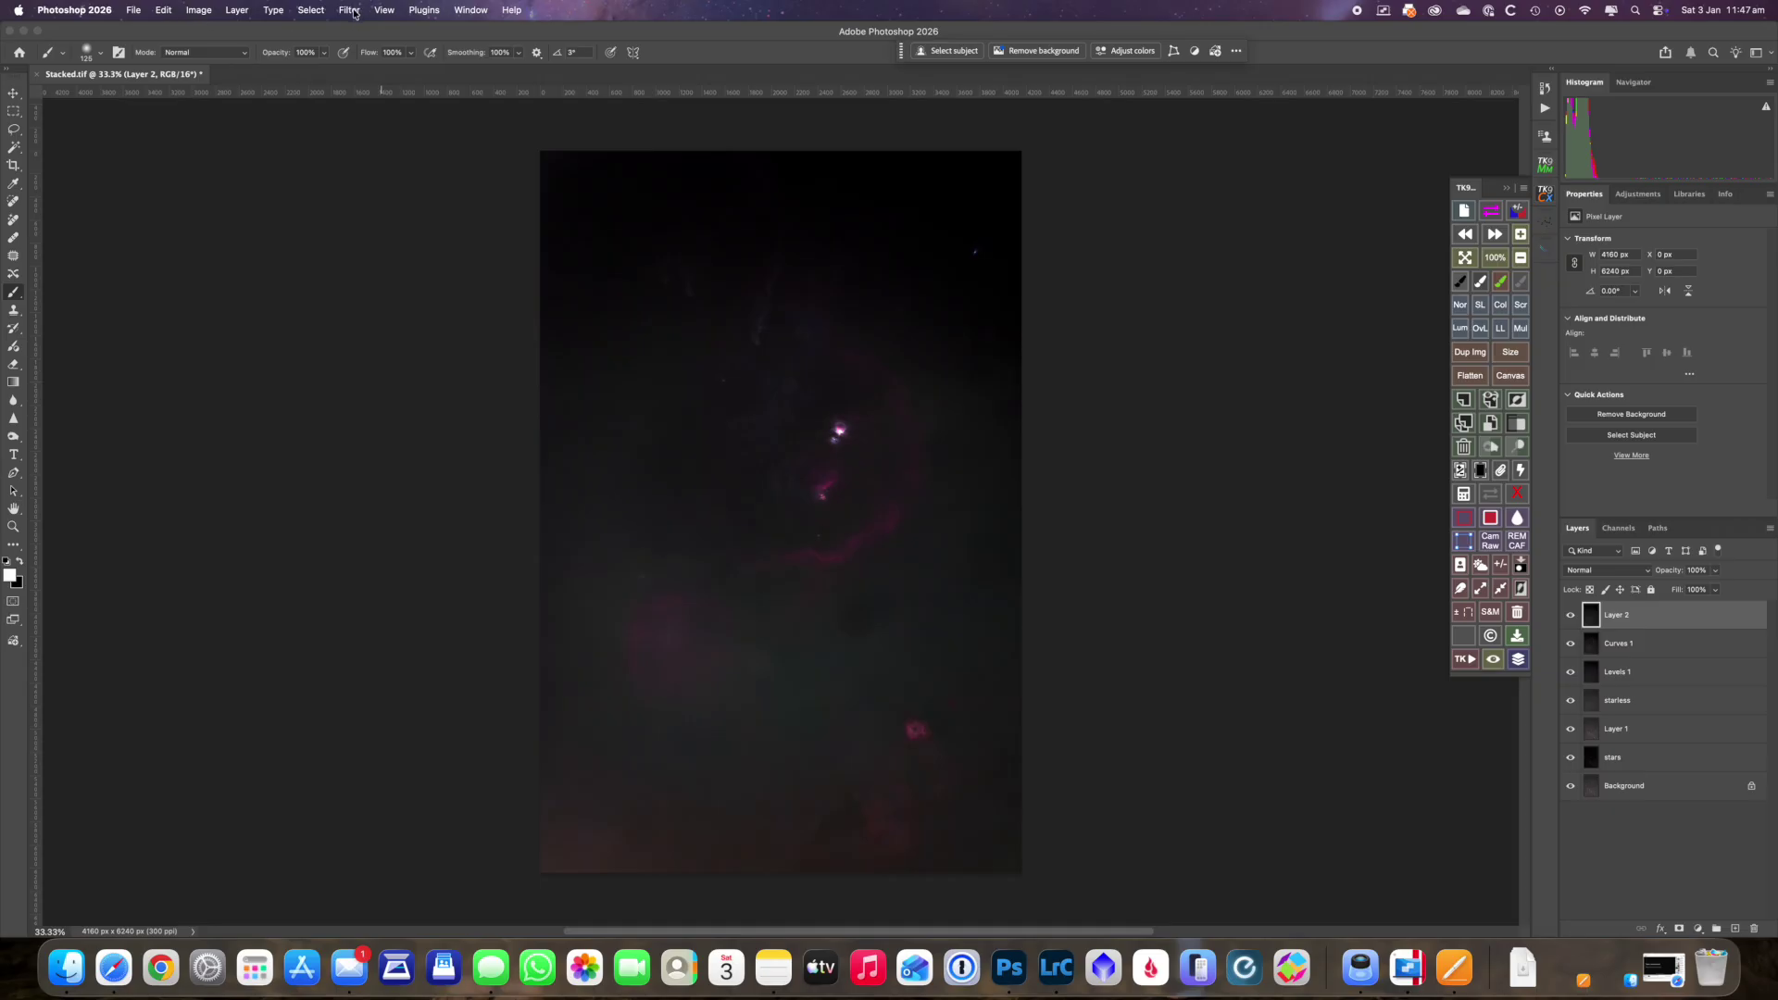
- Open the new stamped layer in the Camera Raw Filter and adjust its Dehaze and Clarity
click(353, 13)
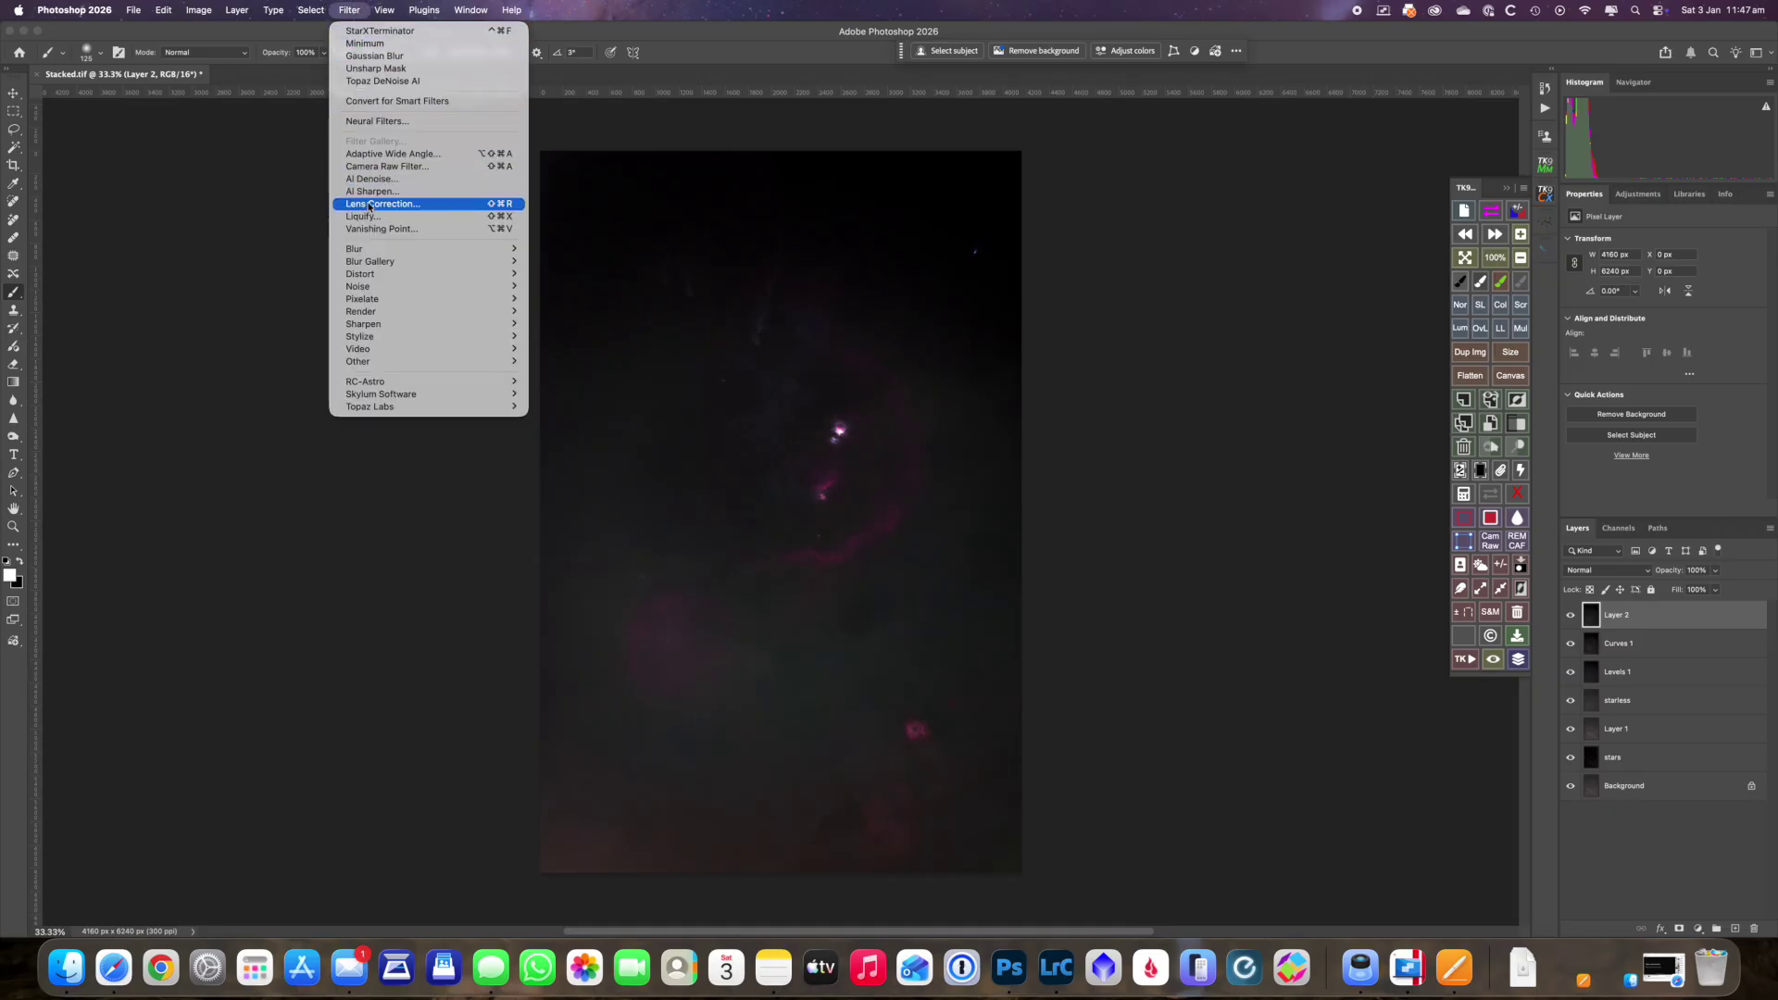
click(371, 167)
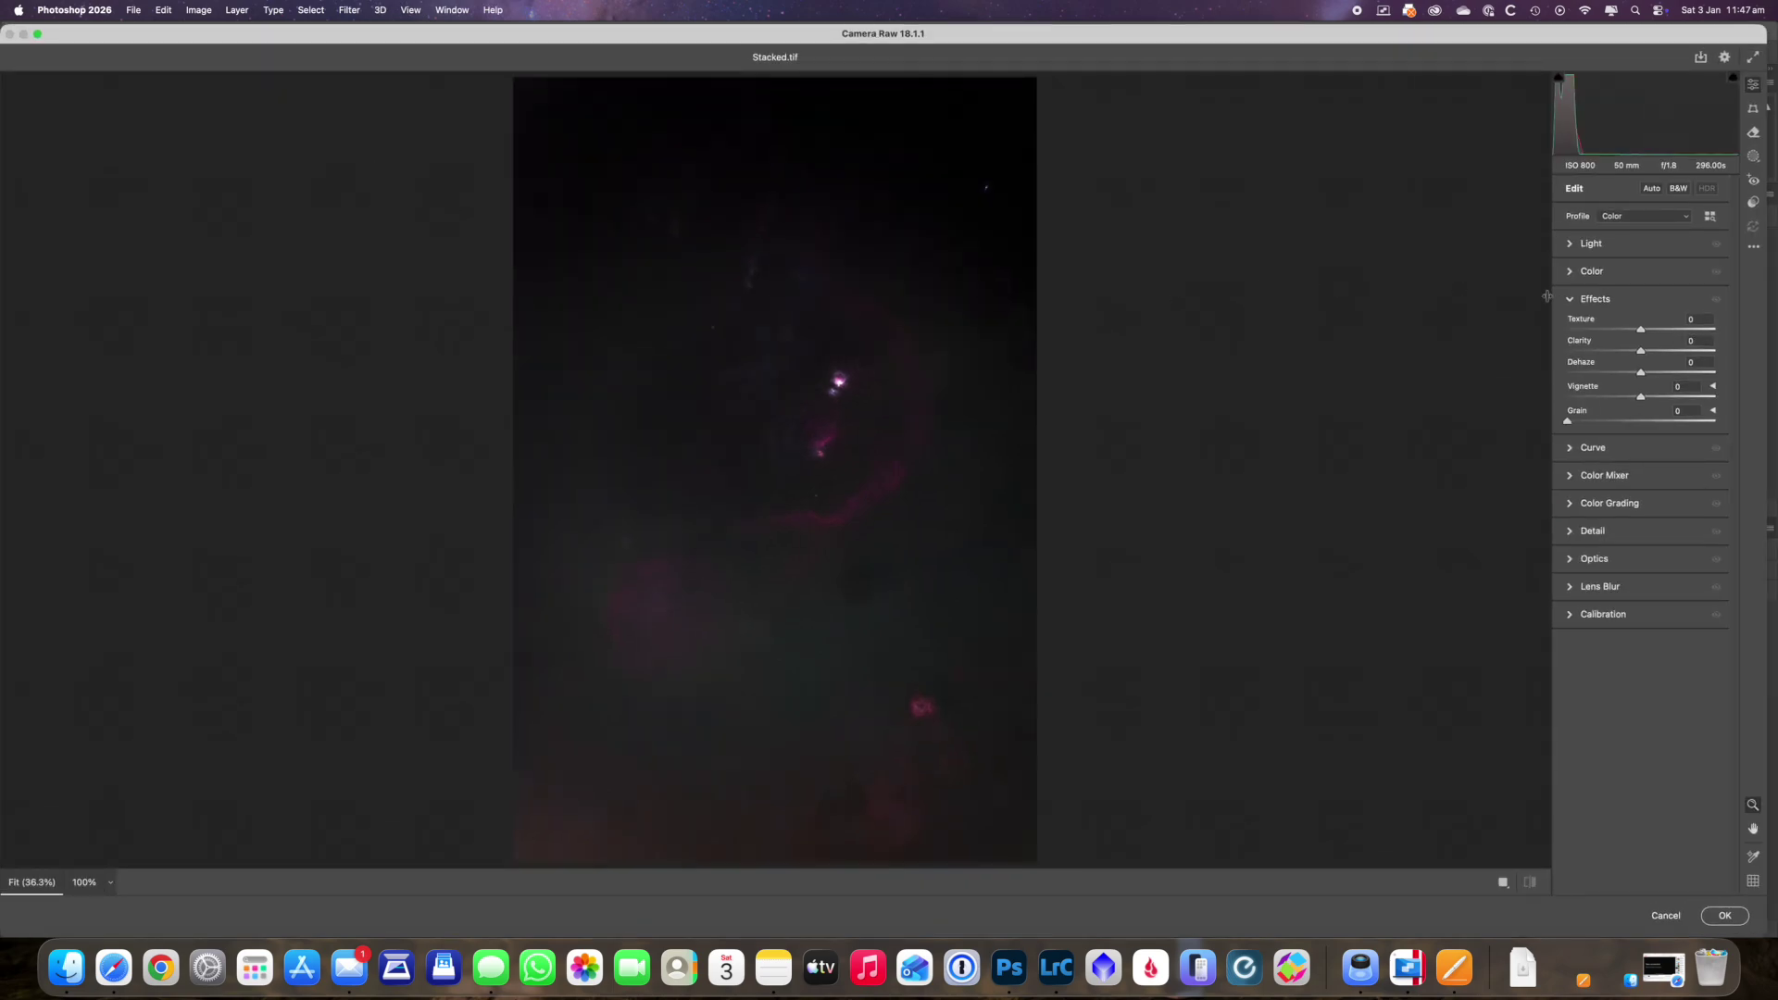
click(1641, 374)
drag(1641, 375, 1644, 353)
click(1641, 353)
- Adjust the layer's color to Temperature -2, Tint +3 and Saturation +6
click(1571, 273)
drag(1640, 390, 1639, 328)
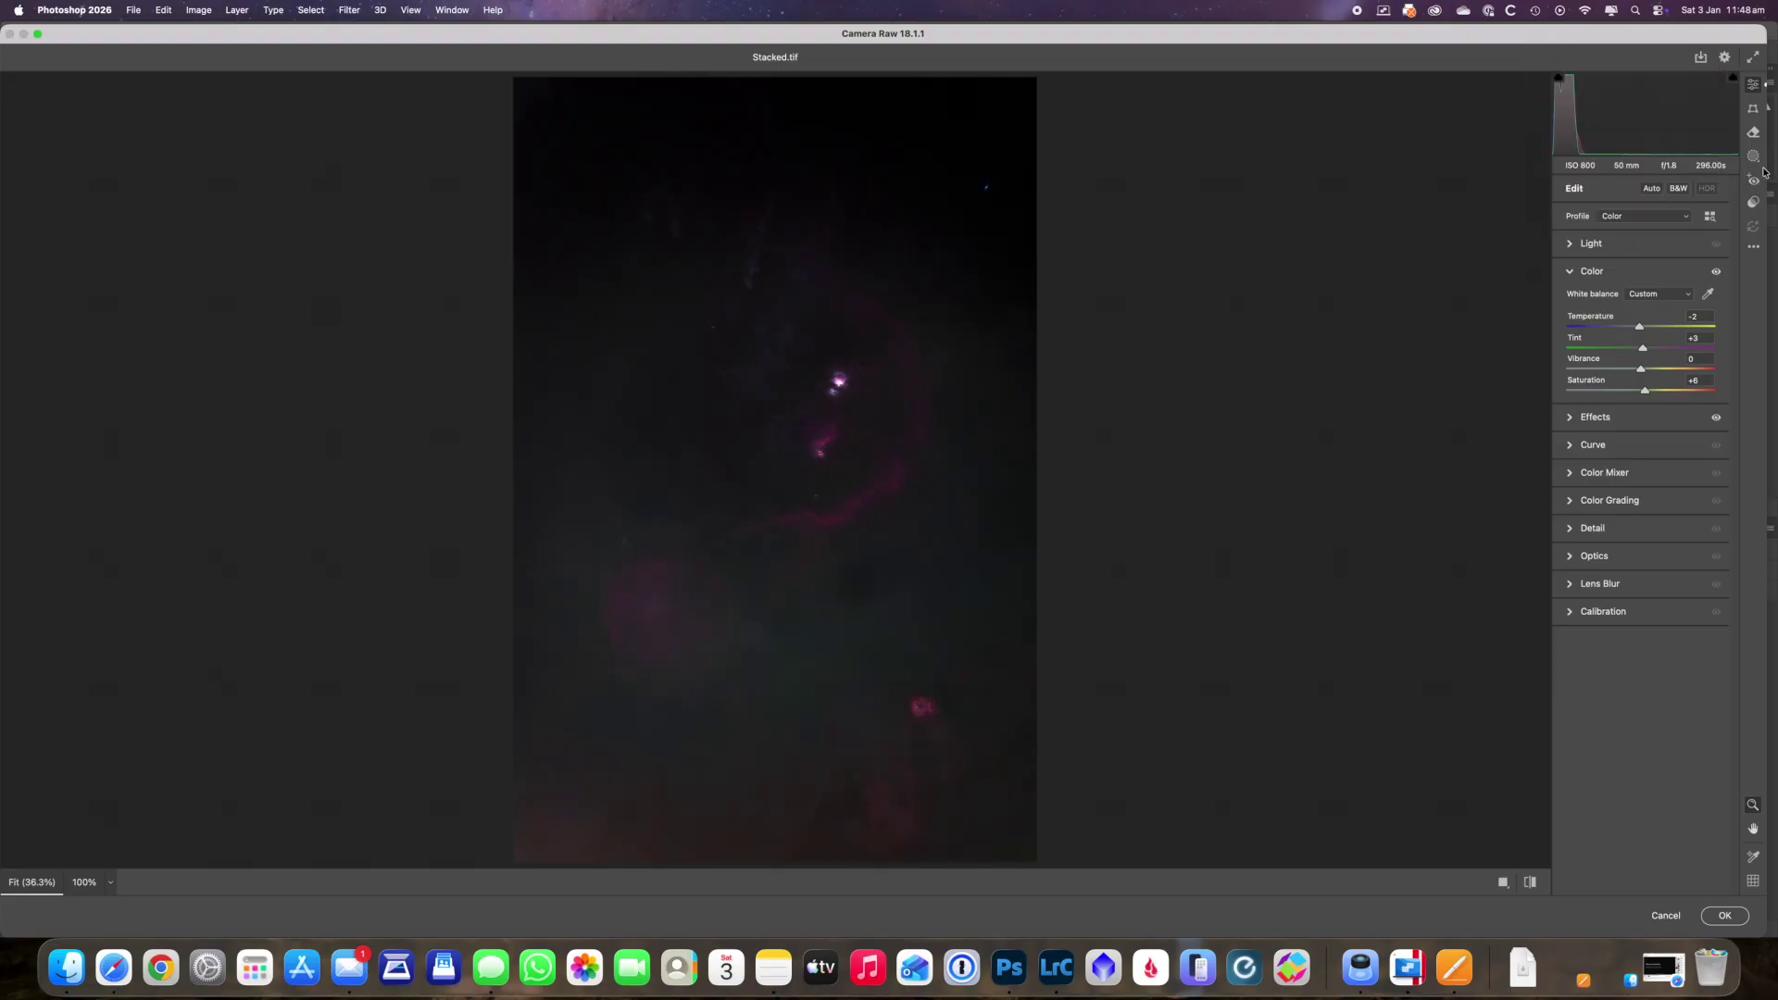
- Use the generative Remove tool with a size 24 brush on a spot just below the curved nebula arc
click(1753, 133)
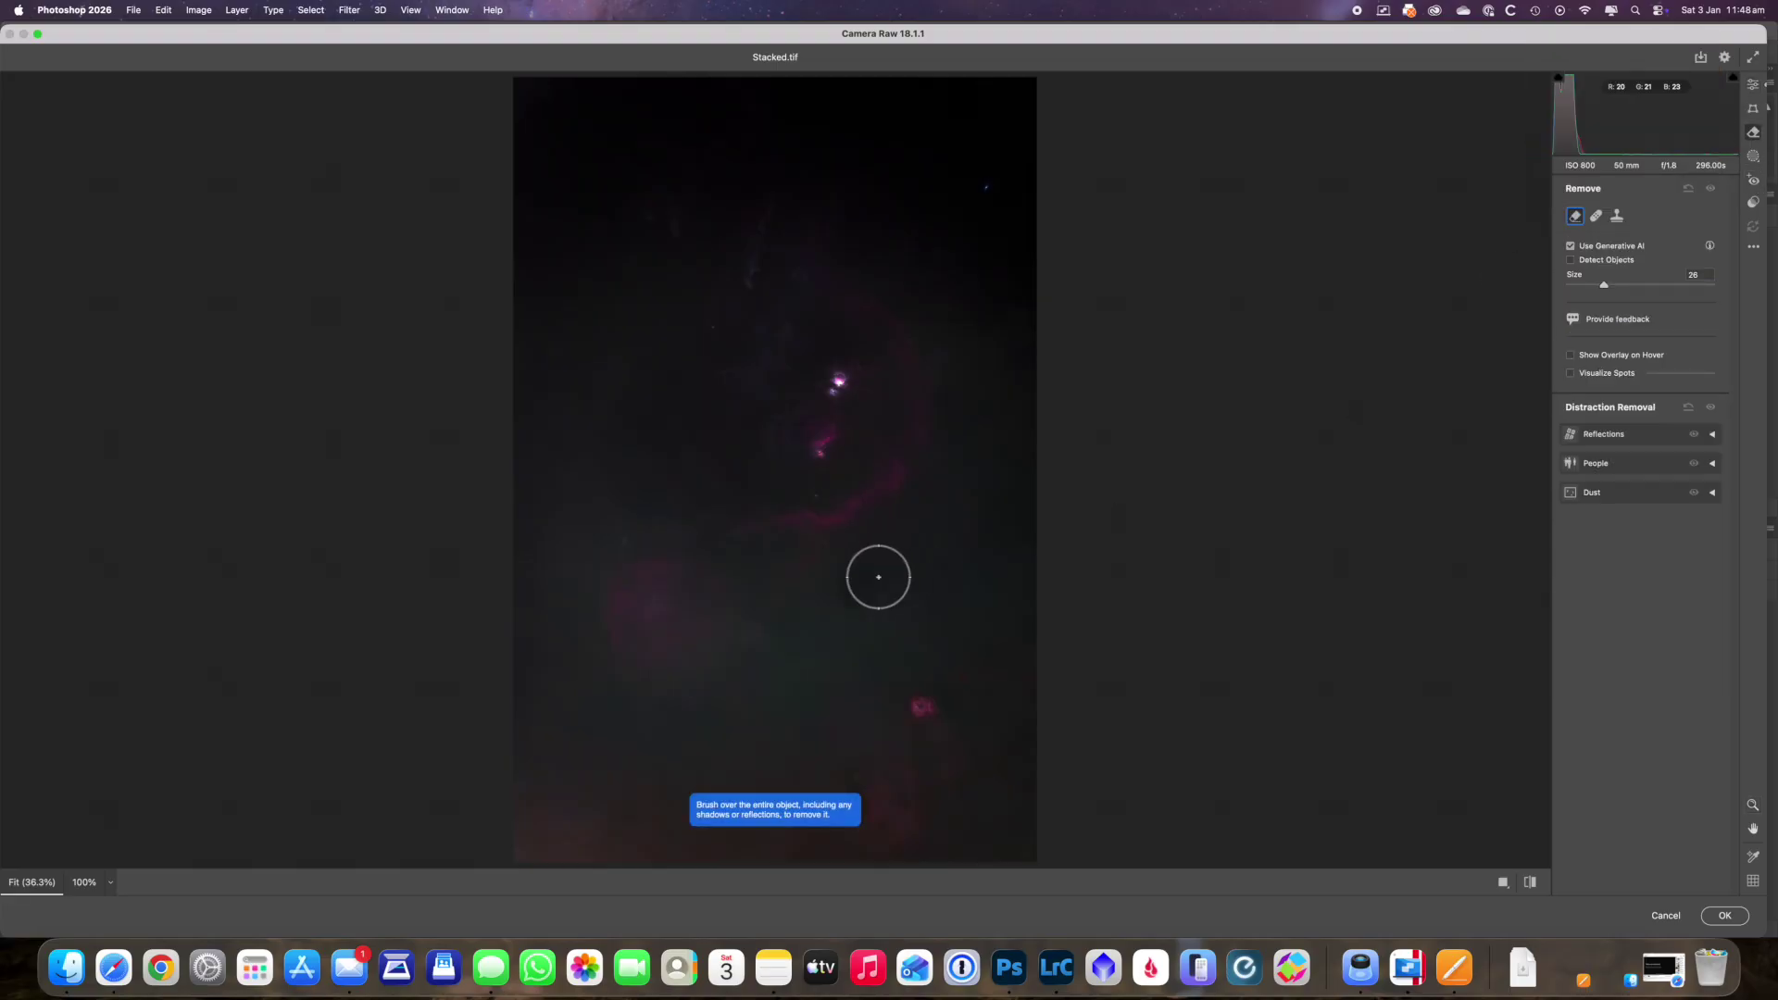
key(bracketright)
key(bracketright)
key(bracketleft)
key(bracketleft)
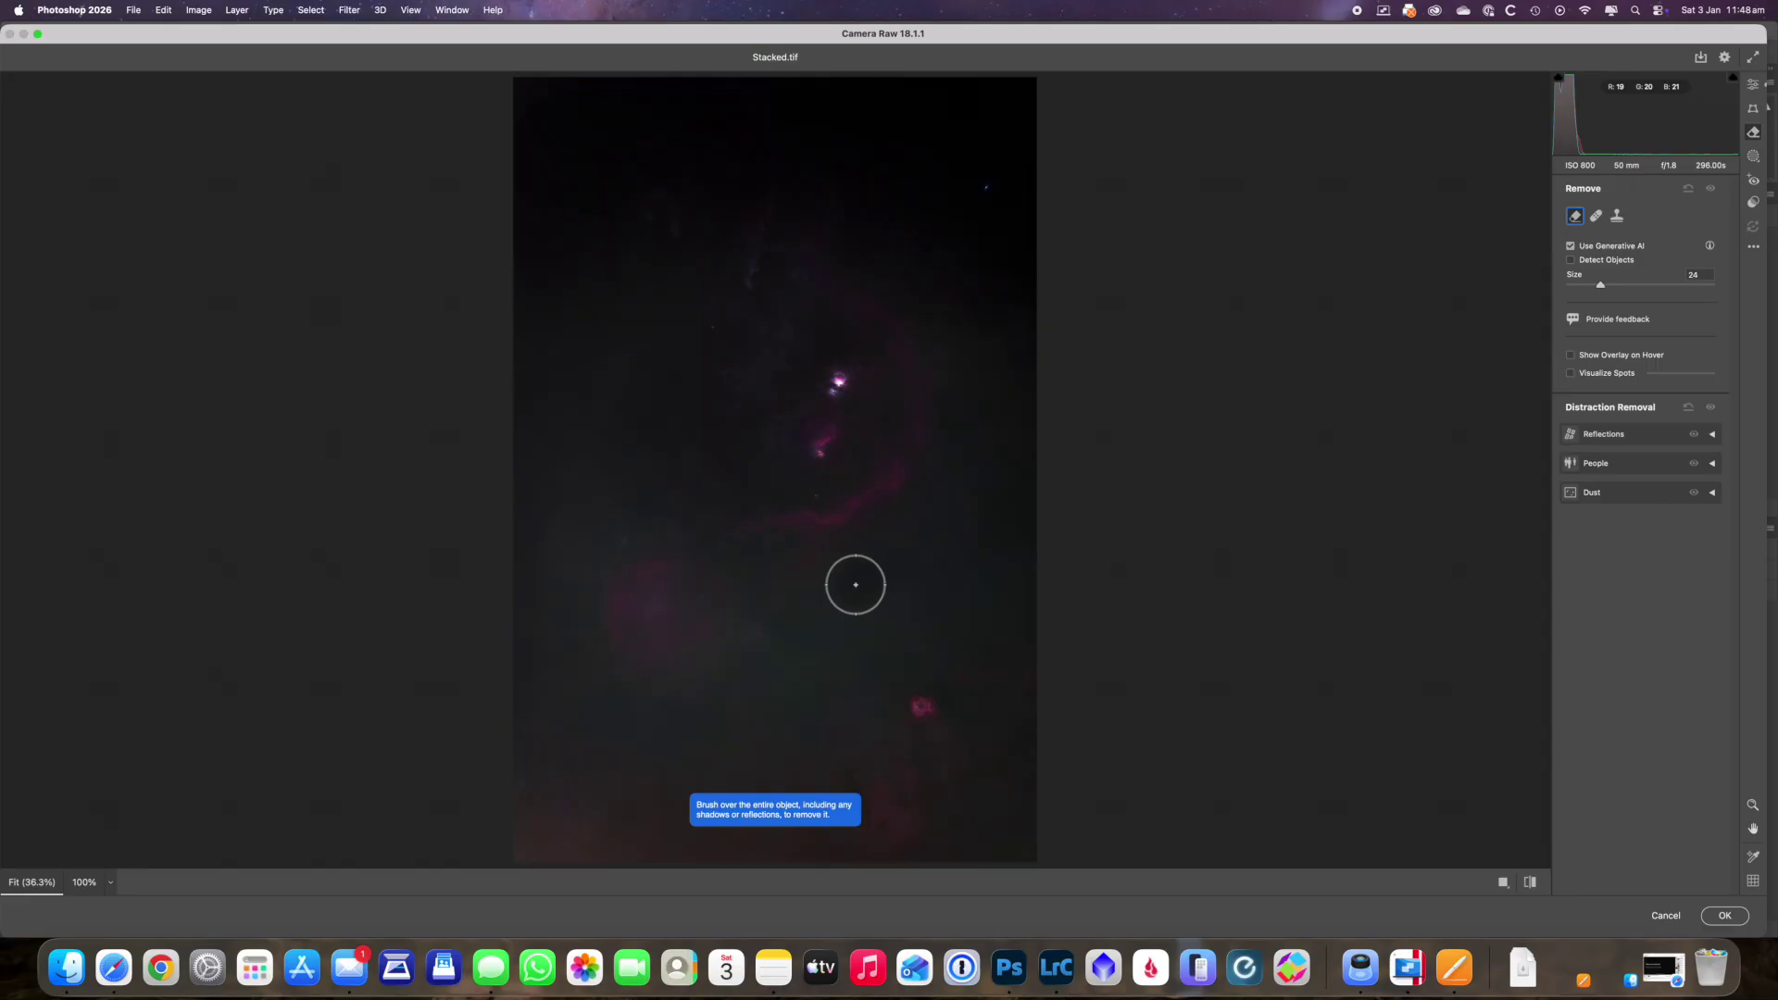
click(856, 584)
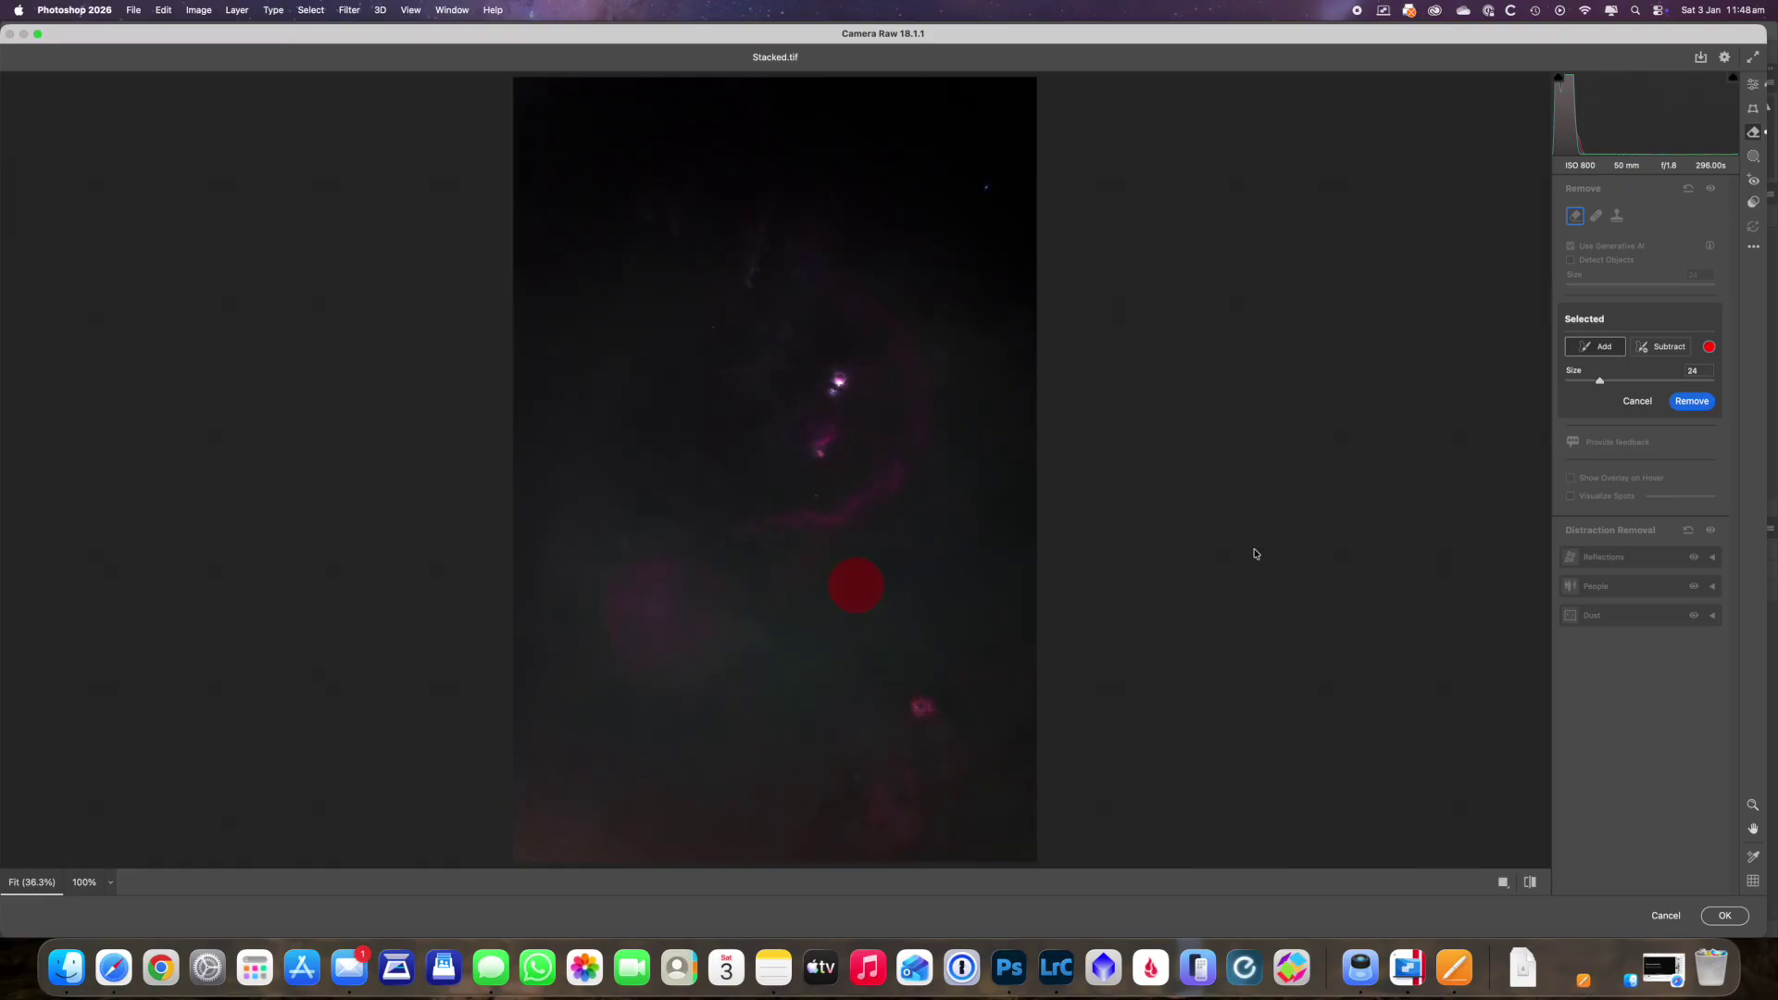
click(1692, 400)
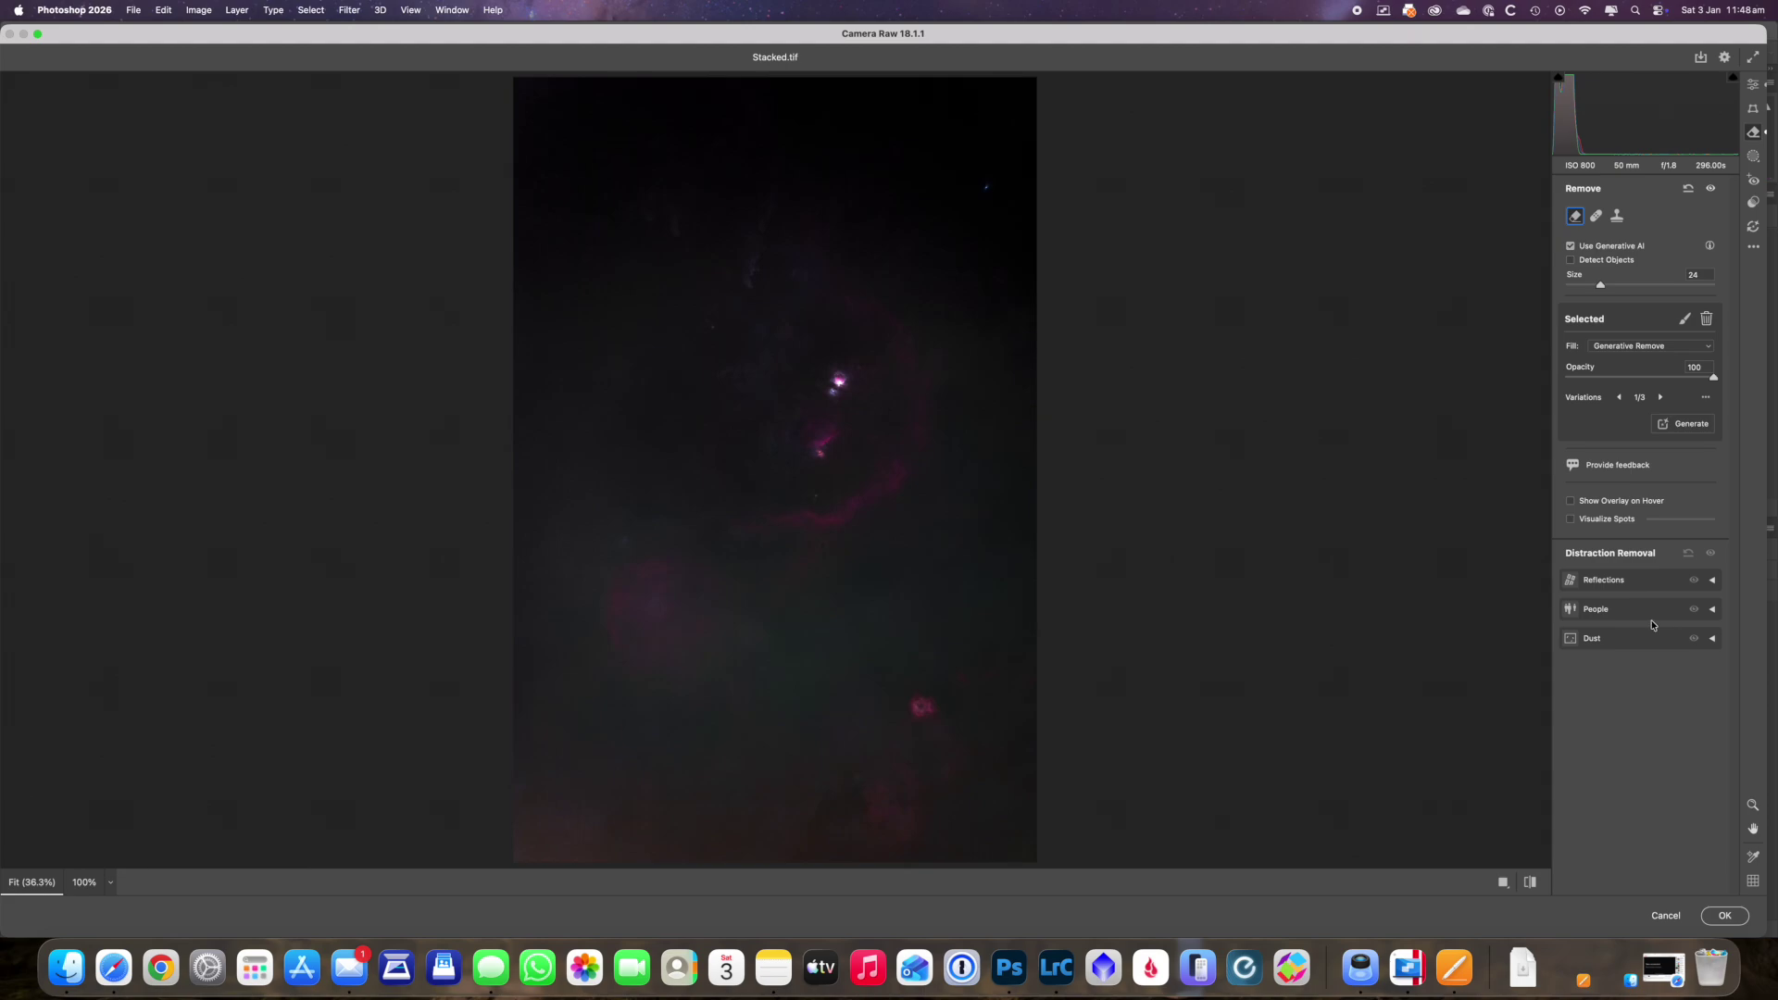
- In the Color Mixer, raise the hue of reds and magentas, and set their saturation to +22 and +17
click(1753, 85)
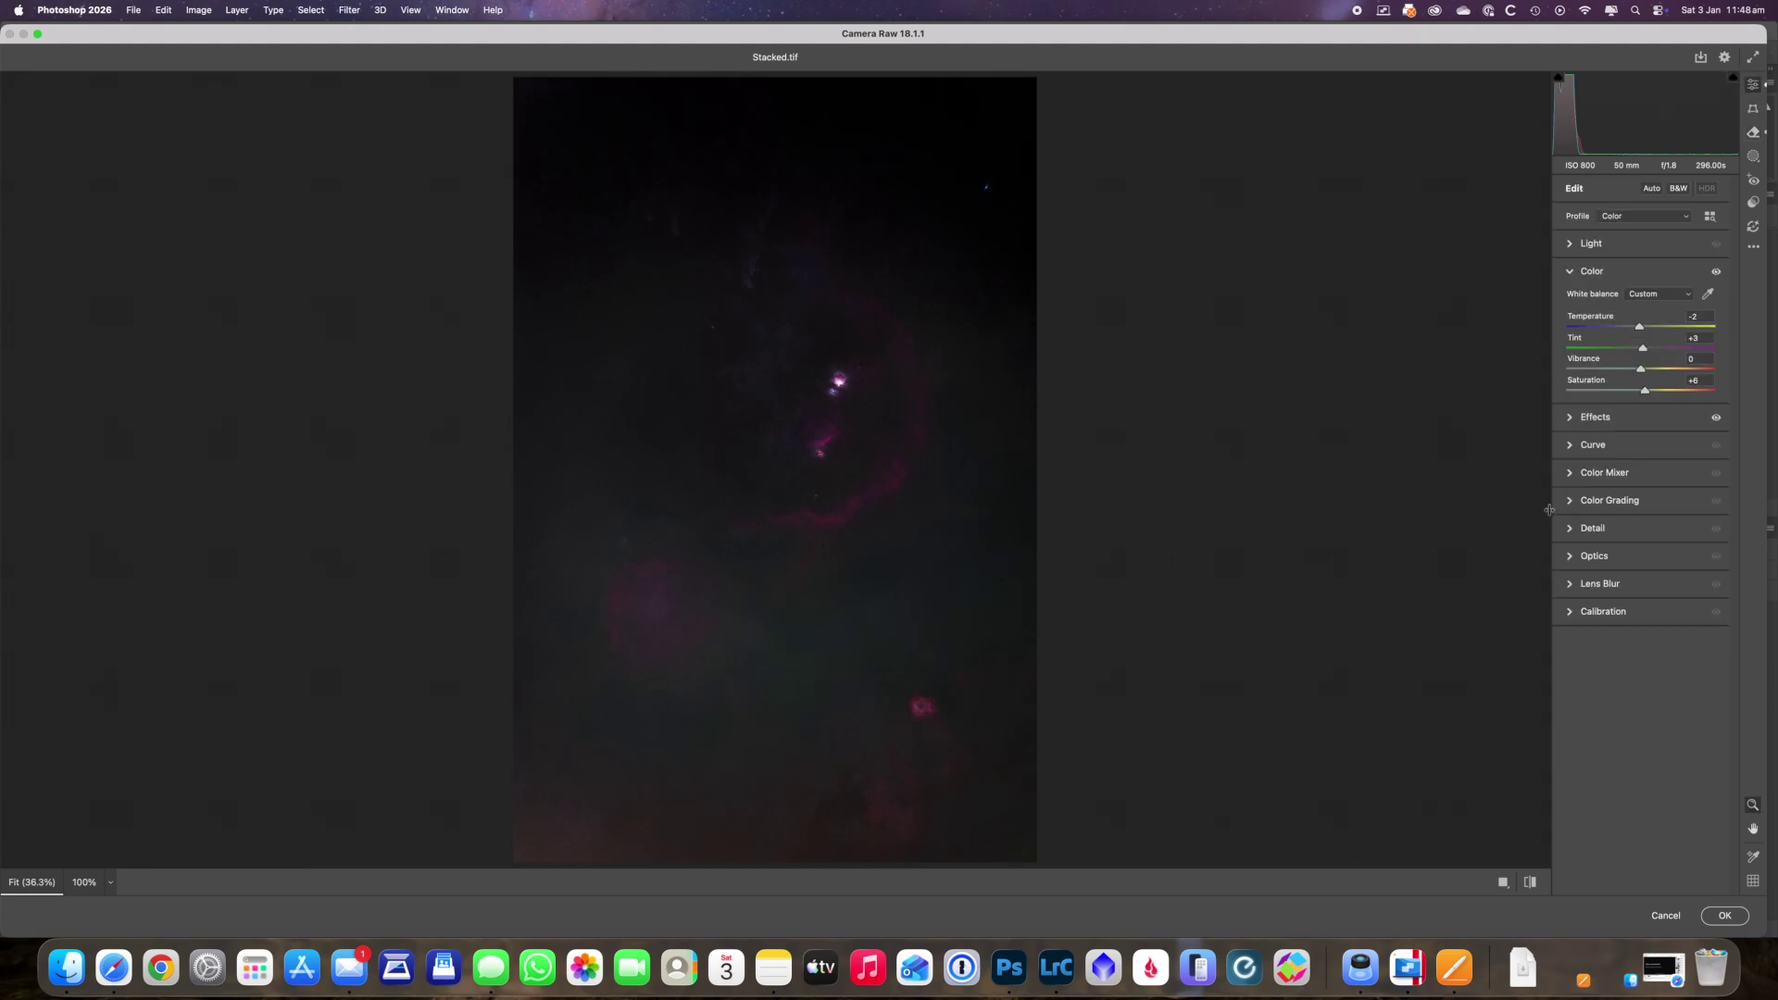
click(1603, 474)
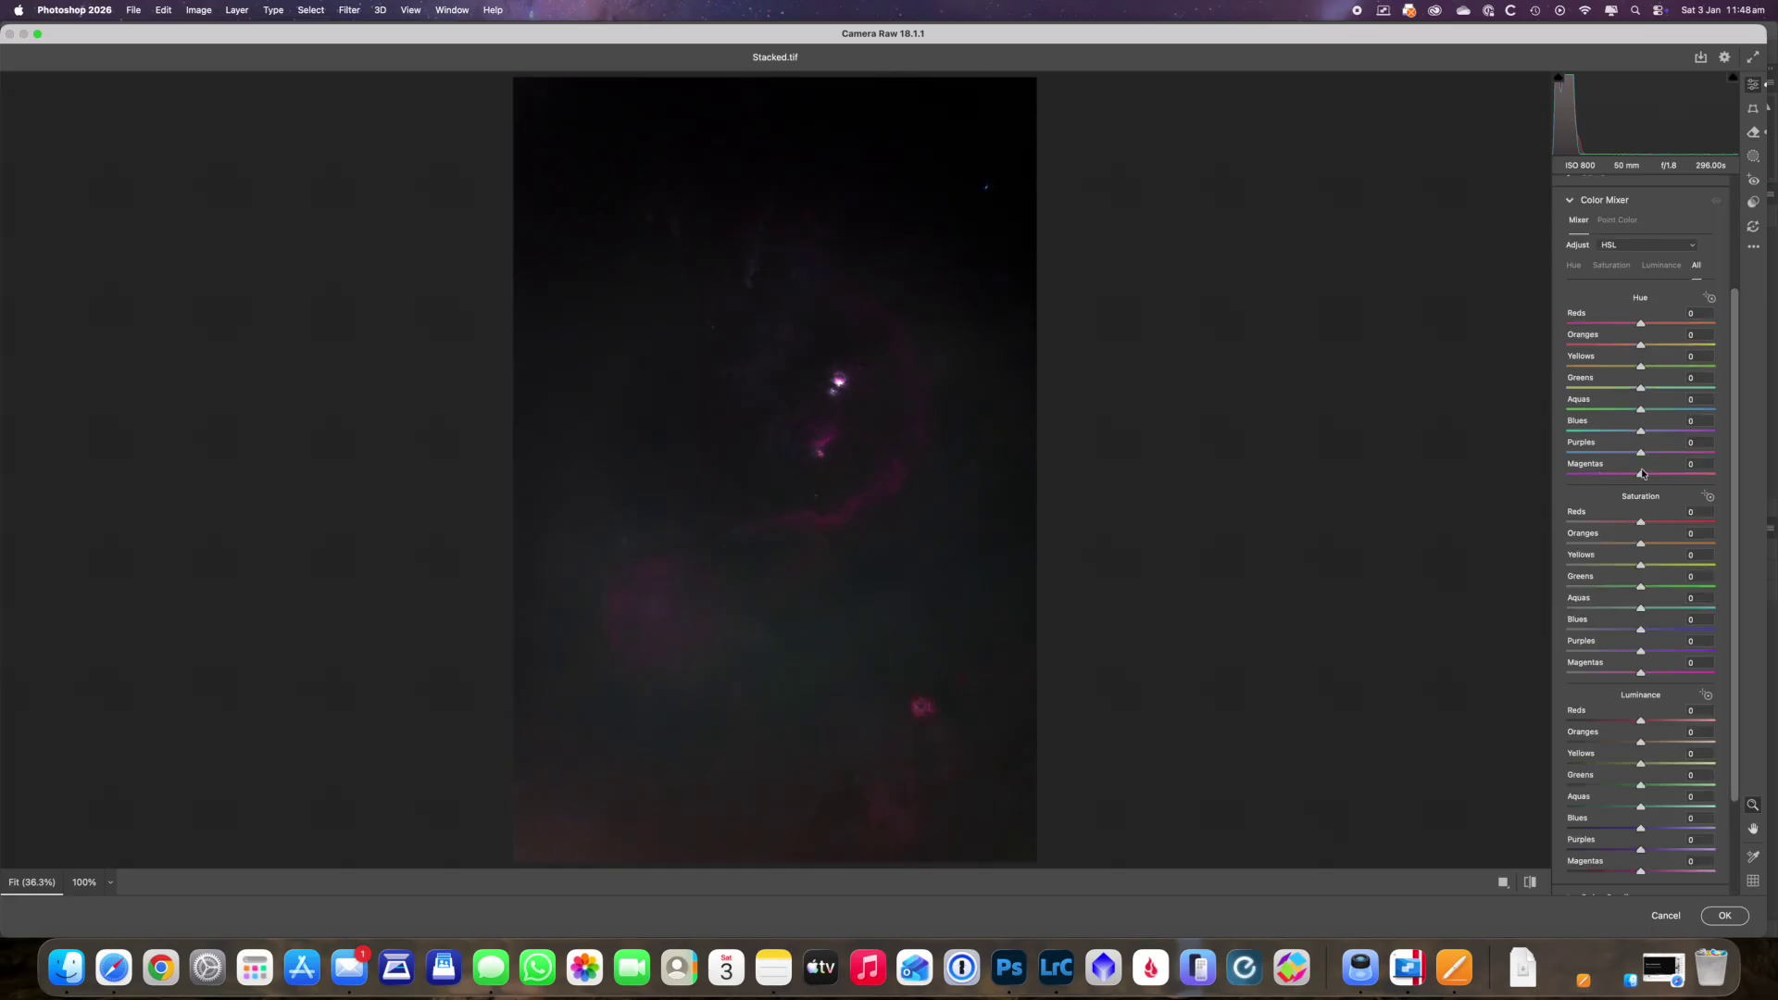
click(1642, 476)
drag(1642, 476, 1655, 475)
drag(1642, 323, 1654, 324)
drag(1642, 524, 1657, 521)
drag(1637, 677, 1652, 674)
- Set the luminance of reds to +13 and magentas to +9, then their hue to +30 and +25
drag(1640, 721, 1650, 722)
drag(1642, 877, 1649, 876)
mouse_move(1655, 477)
mouse_down()
mouse_move(1684, 473)
mouse_move(1658, 475)
mouse_up()
click(1655, 324)
drag(1654, 324, 1661, 326)
- Set Whites to +3 and Blacks to -5, and add a slight amount of sharpening
scroll(1629, 267, up, 4)
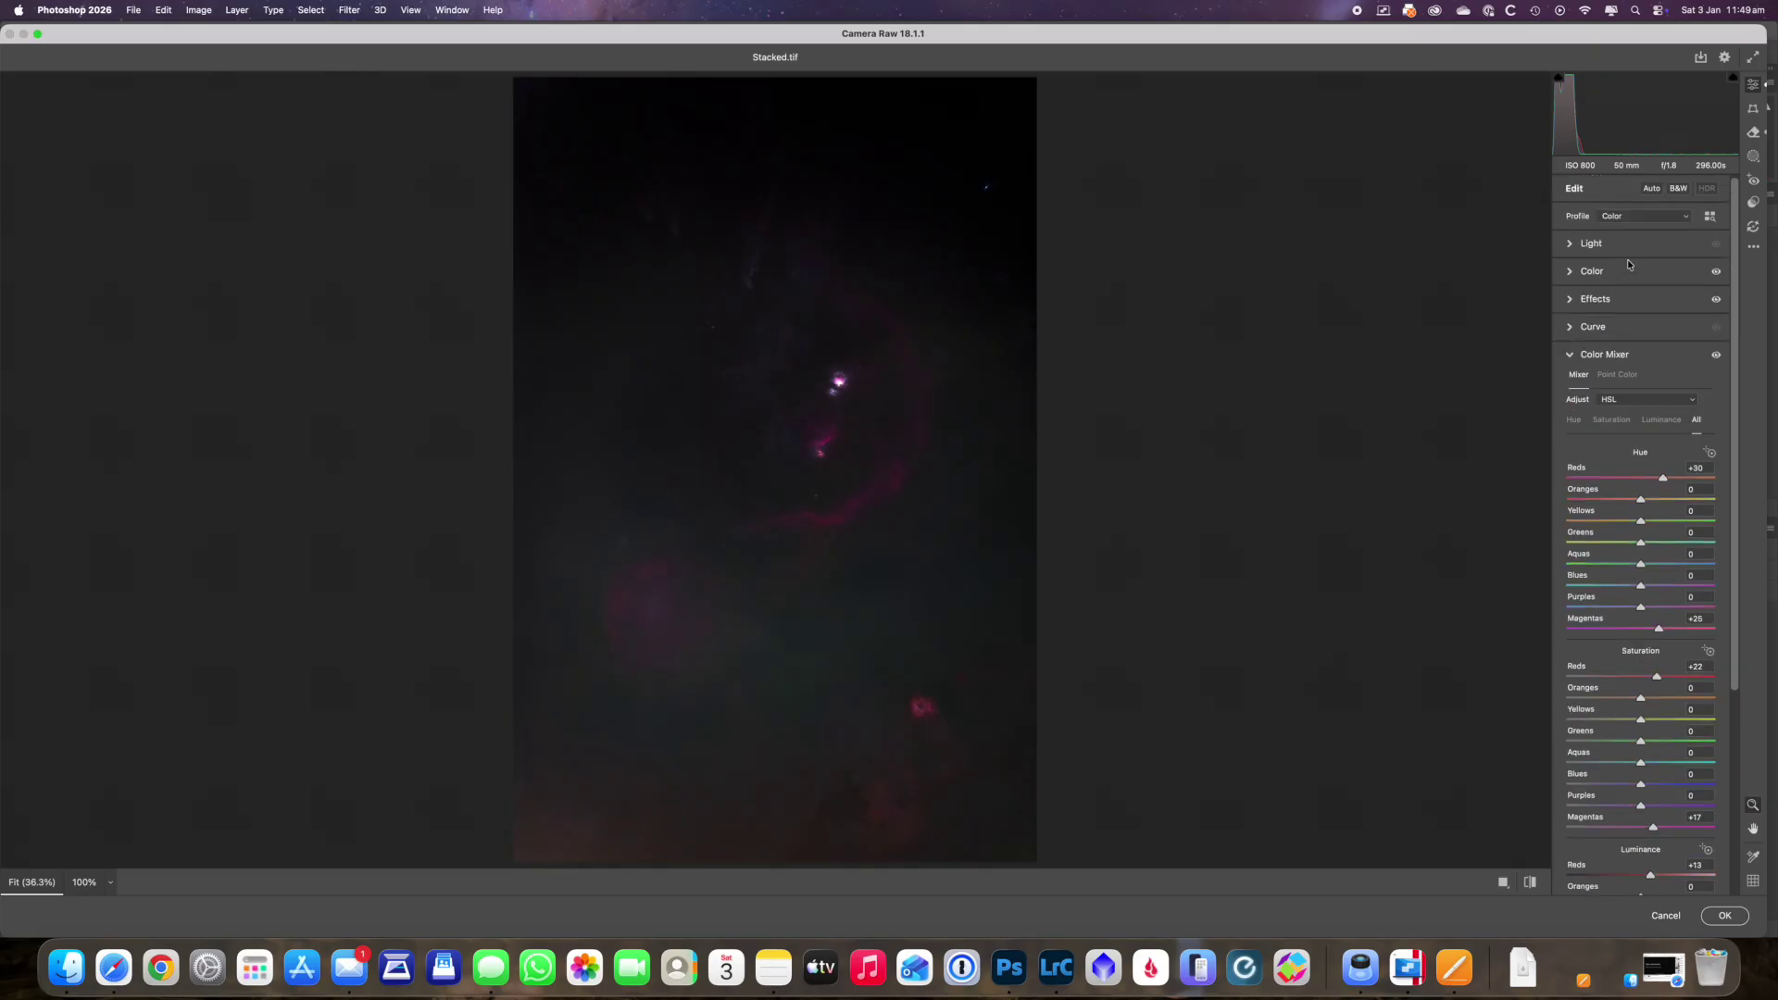
click(1575, 242)
drag(1641, 382, 1643, 366)
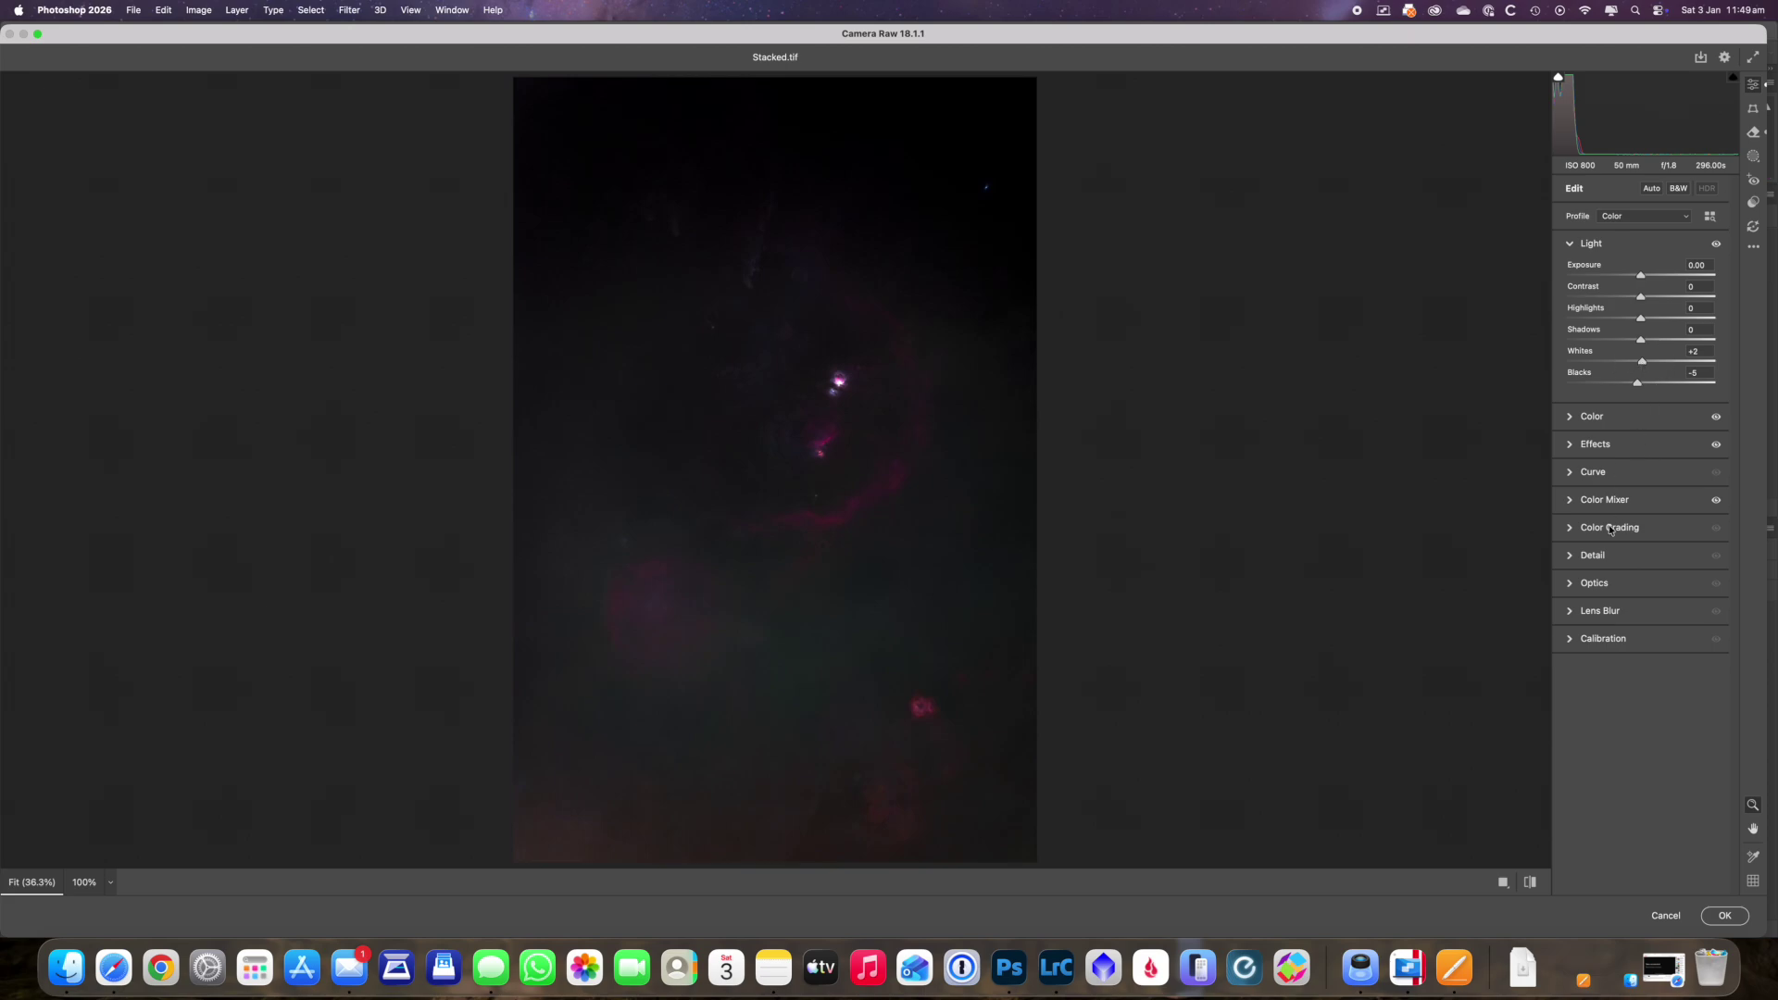
click(1571, 556)
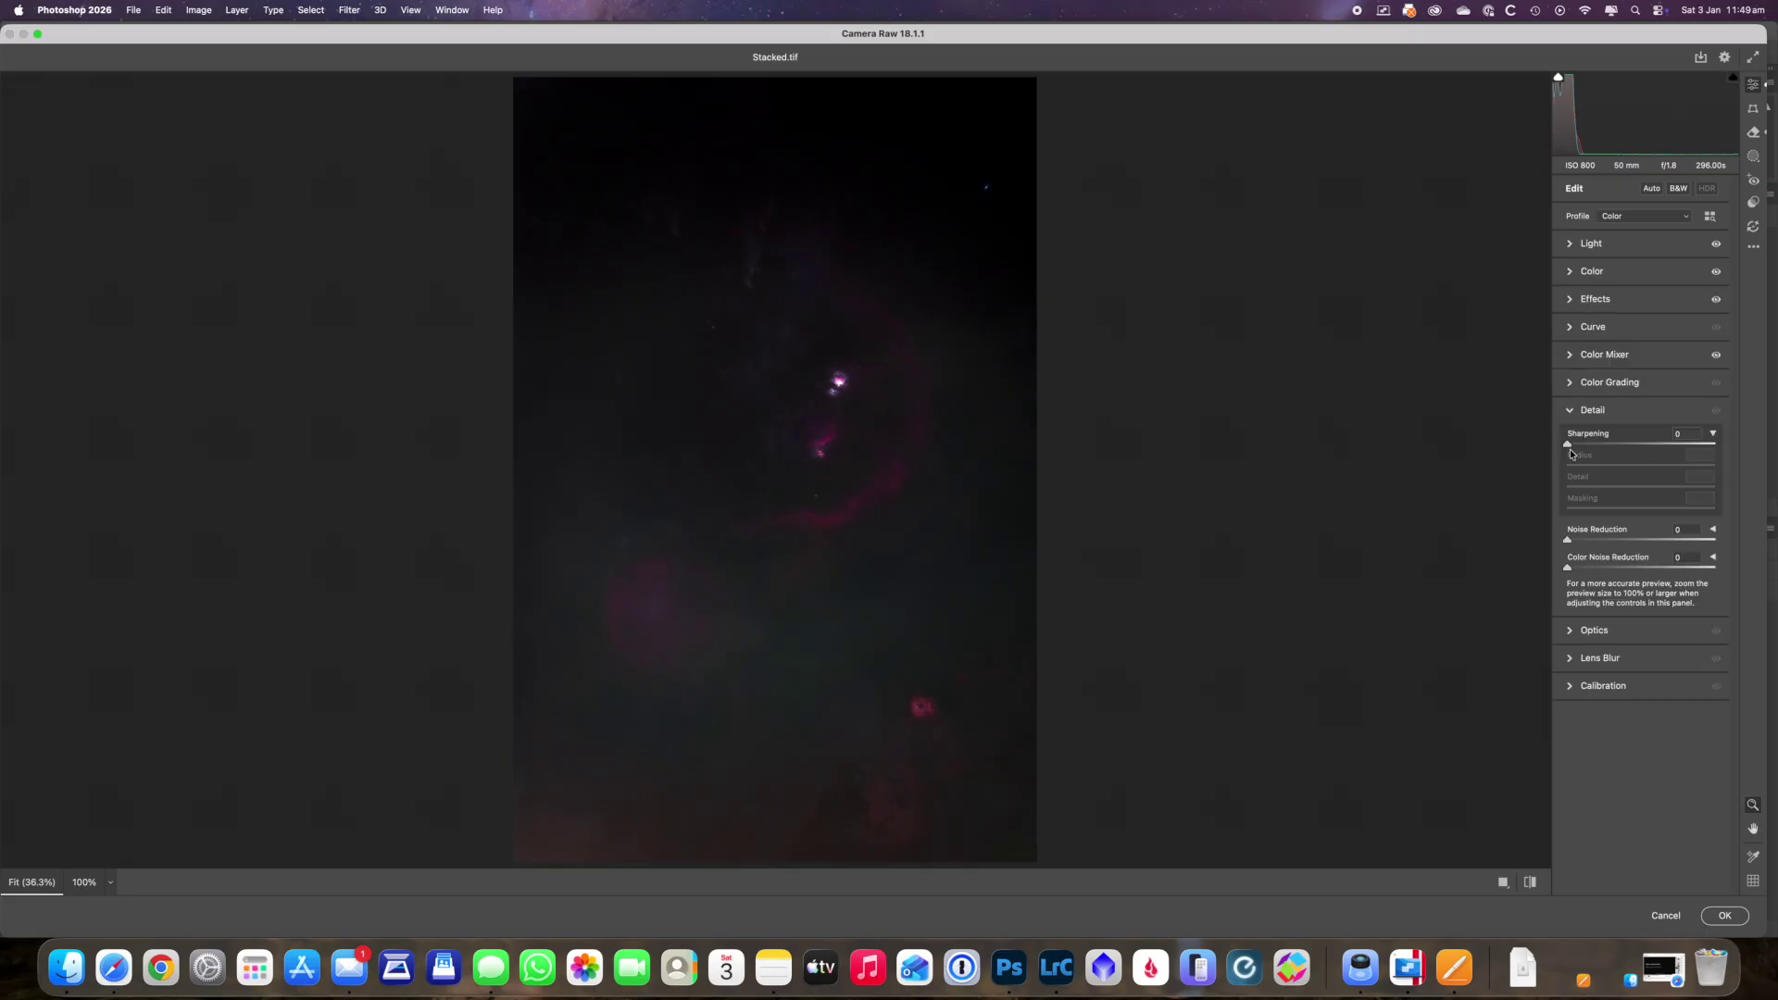
drag(1568, 446, 1572, 446)
- Shift the color tint slightly further toward magenta
click(1571, 247)
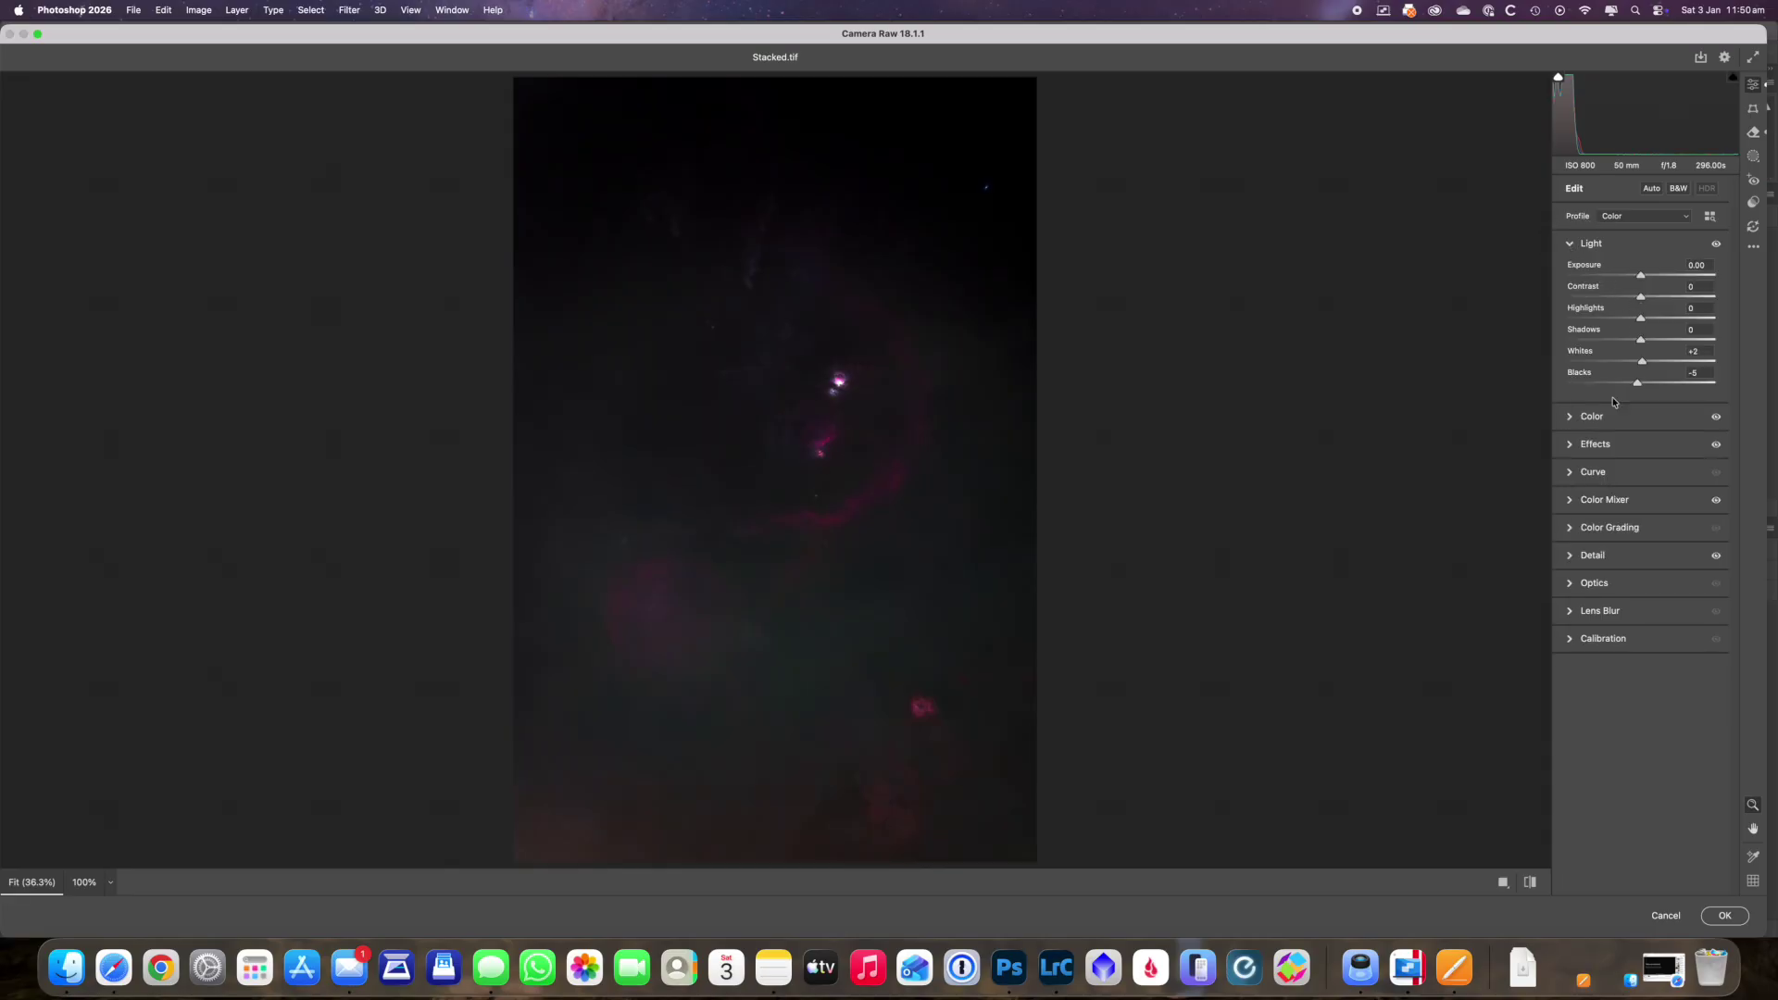
click(1567, 419)
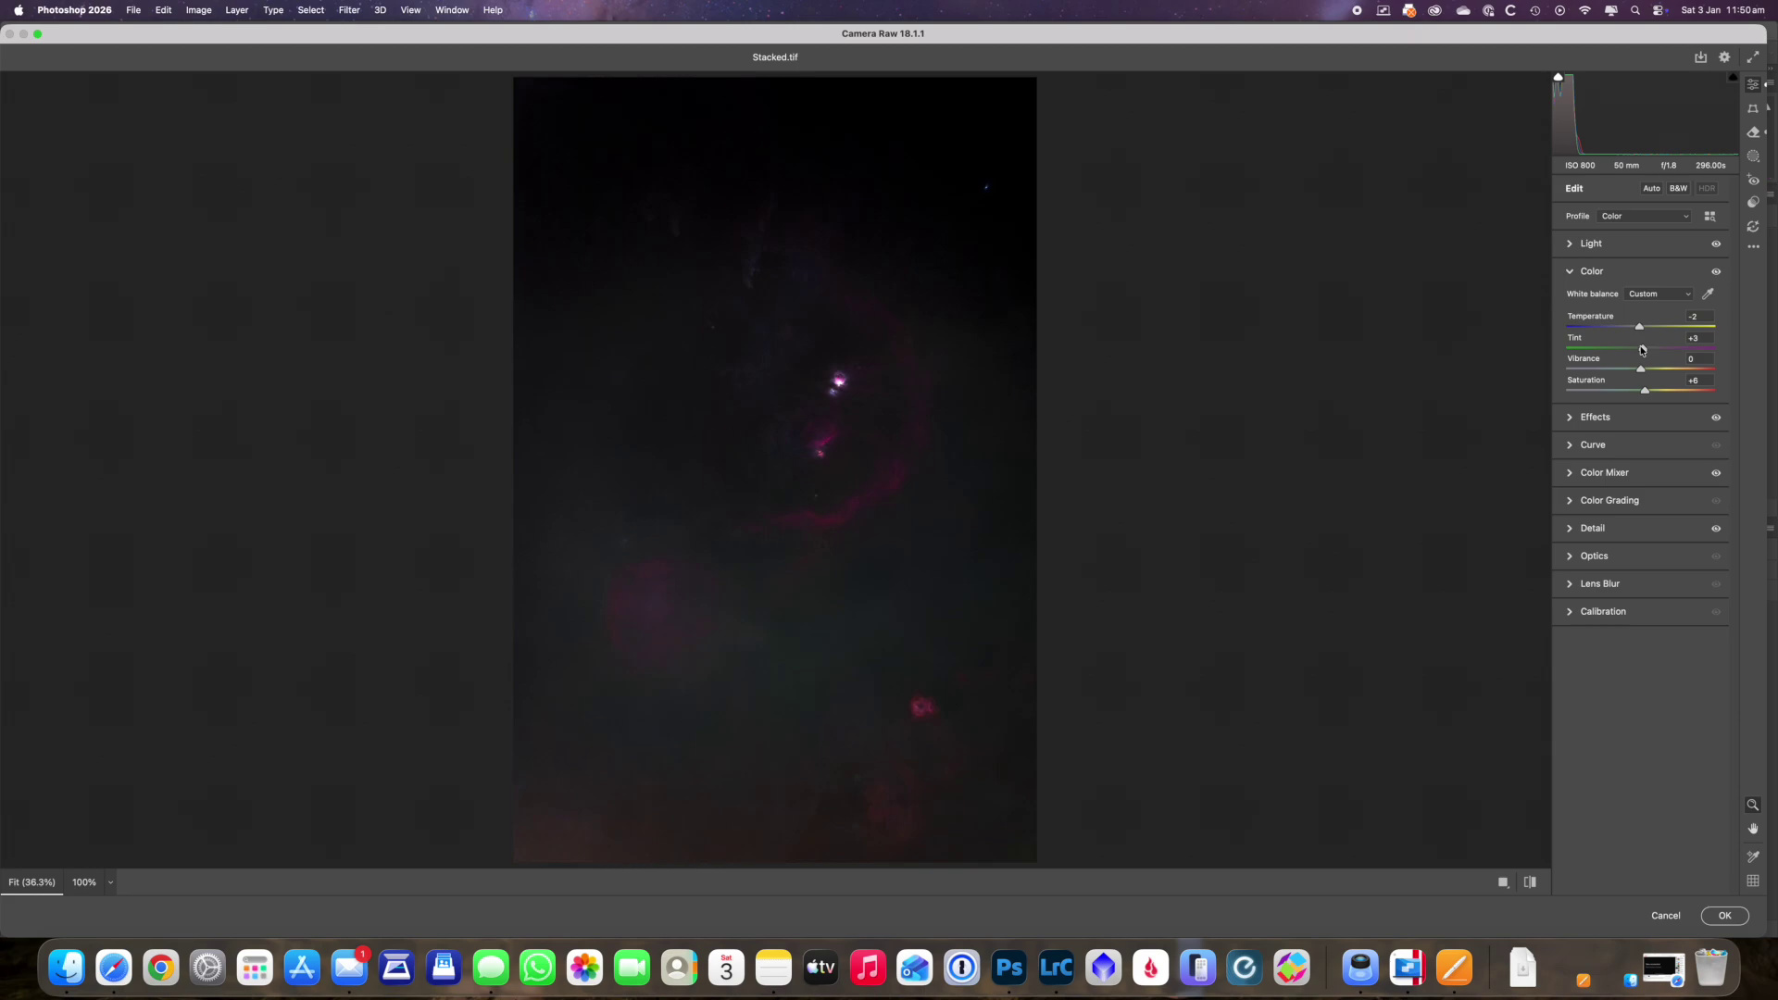
drag(1643, 349, 1648, 350)
- Reduce the Color Mixer saturation of greens to -22 and aquas to -7
click(1570, 475)
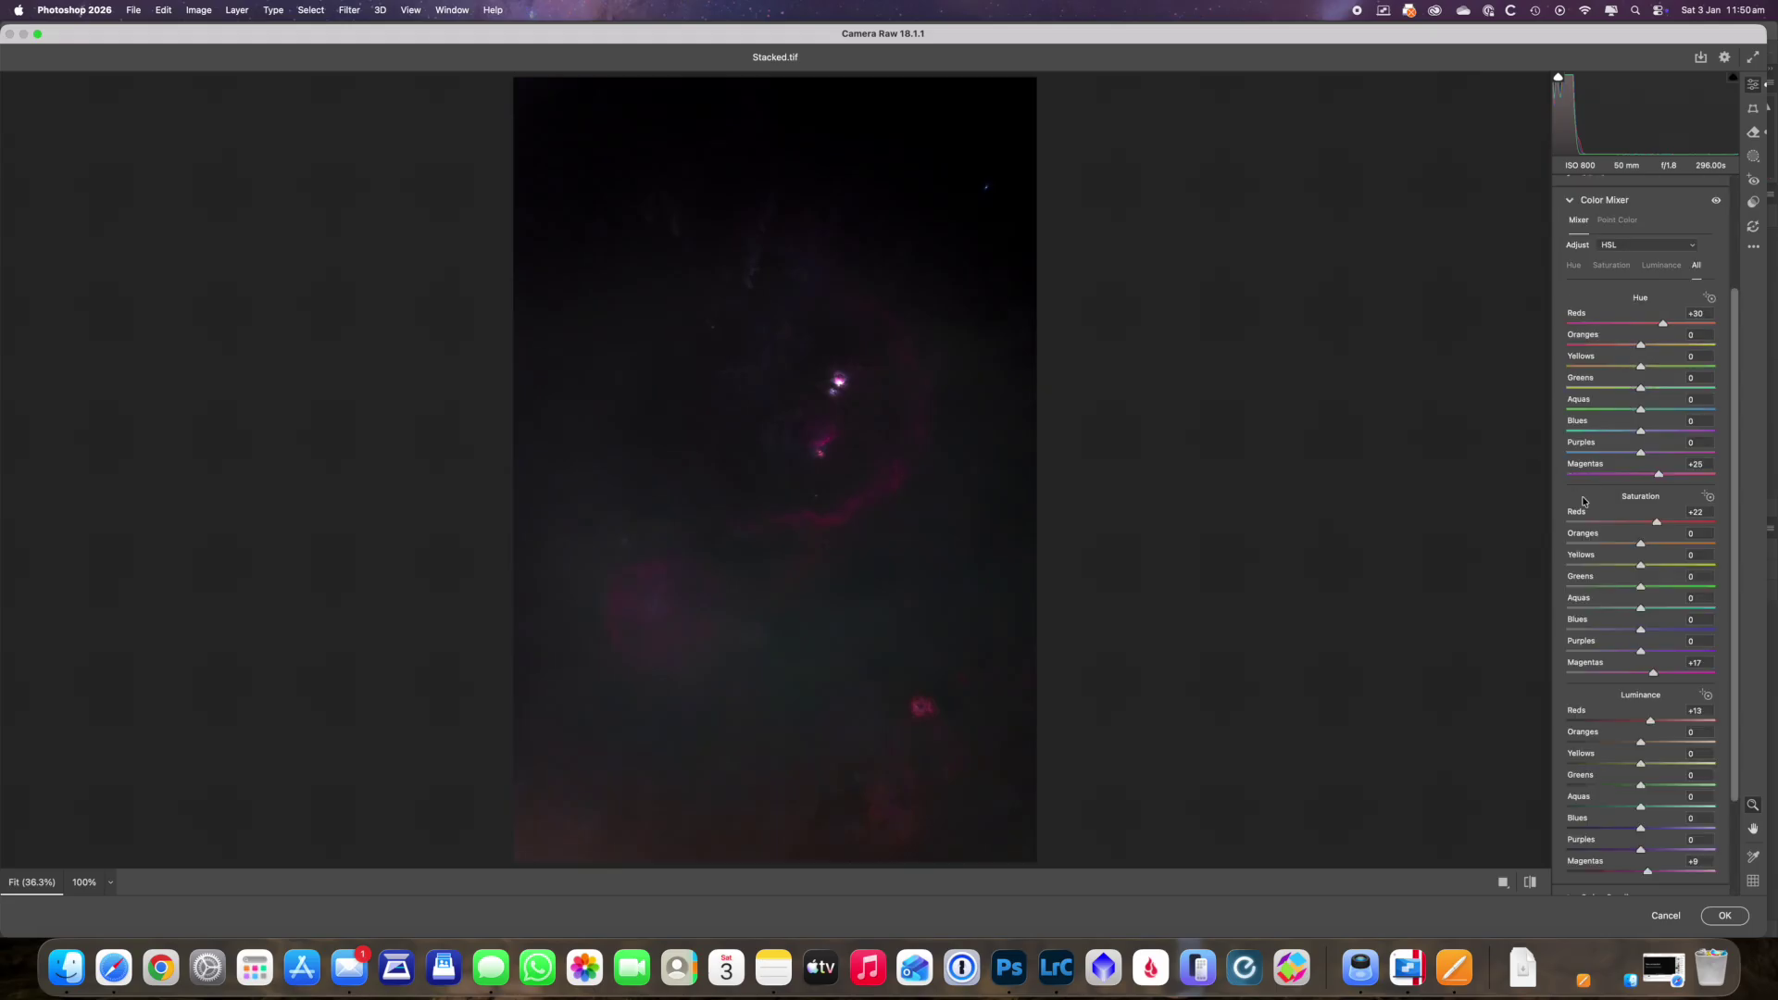
drag(1641, 590, 1626, 591)
click(1641, 614)
drag(1633, 616, 1627, 608)
scroll(1657, 313, up, 3)
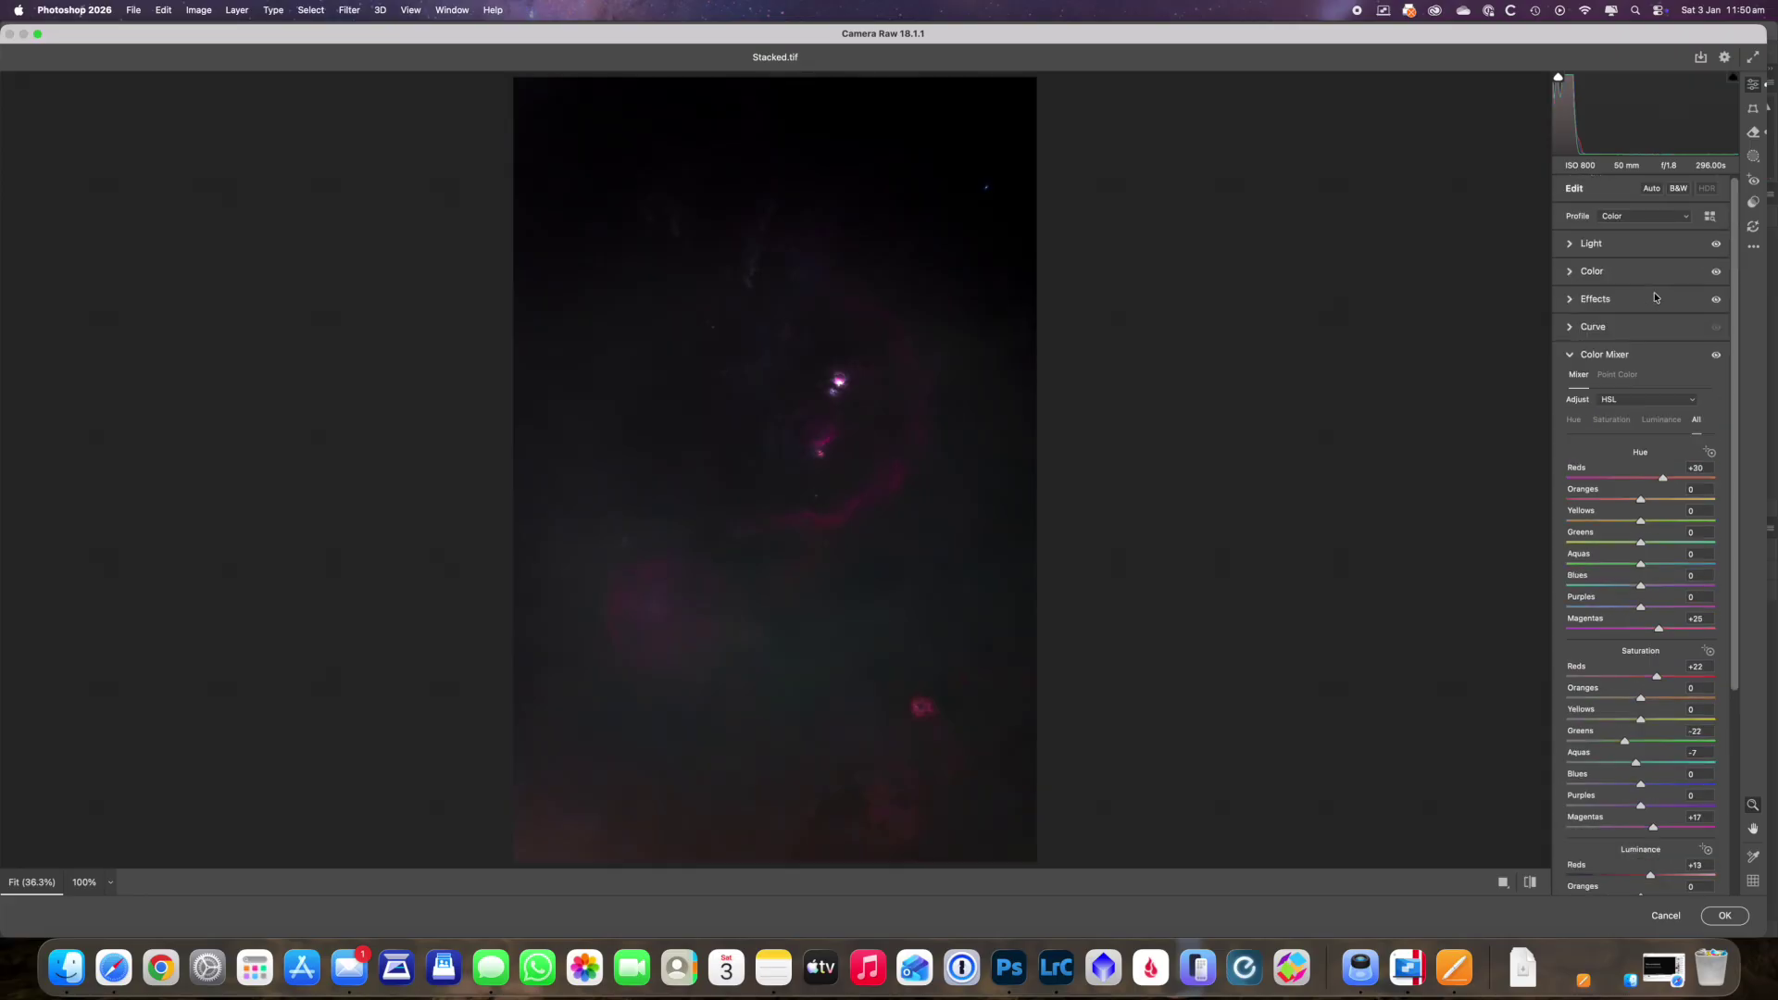
- Raise the Texture slightly and apply the Camera Raw adjustments to the layer
click(1577, 300)
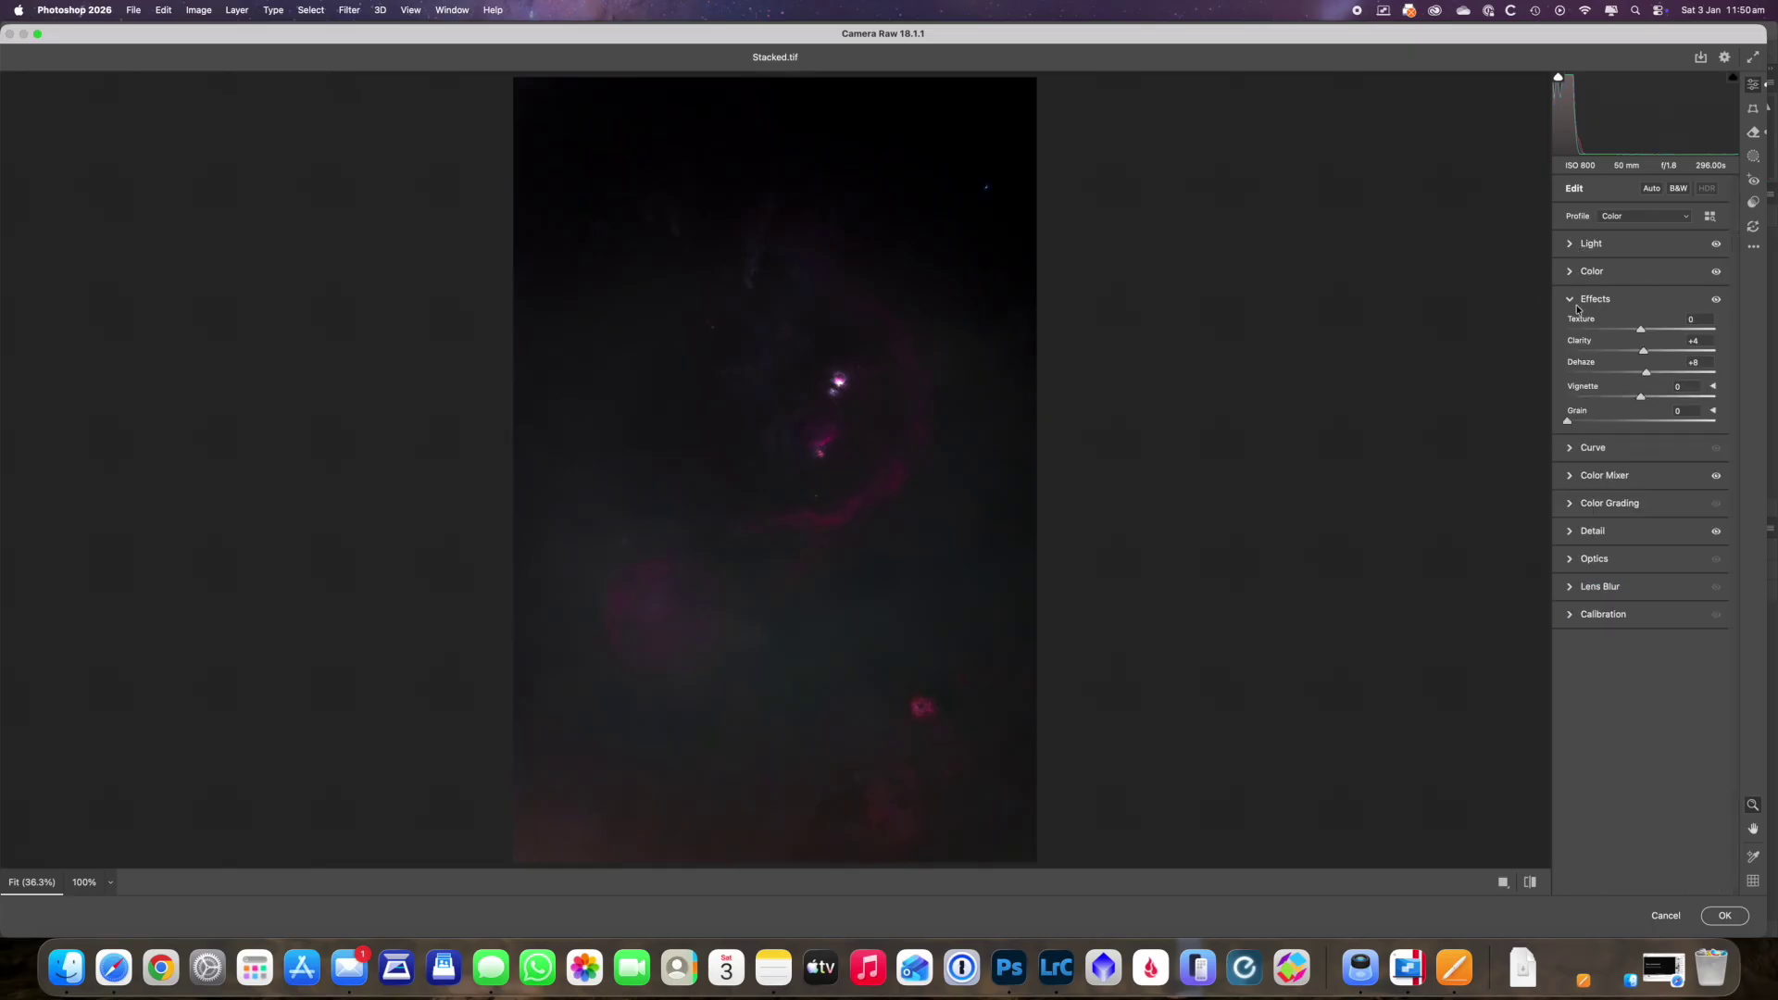
drag(1640, 330, 1643, 334)
click(1740, 915)
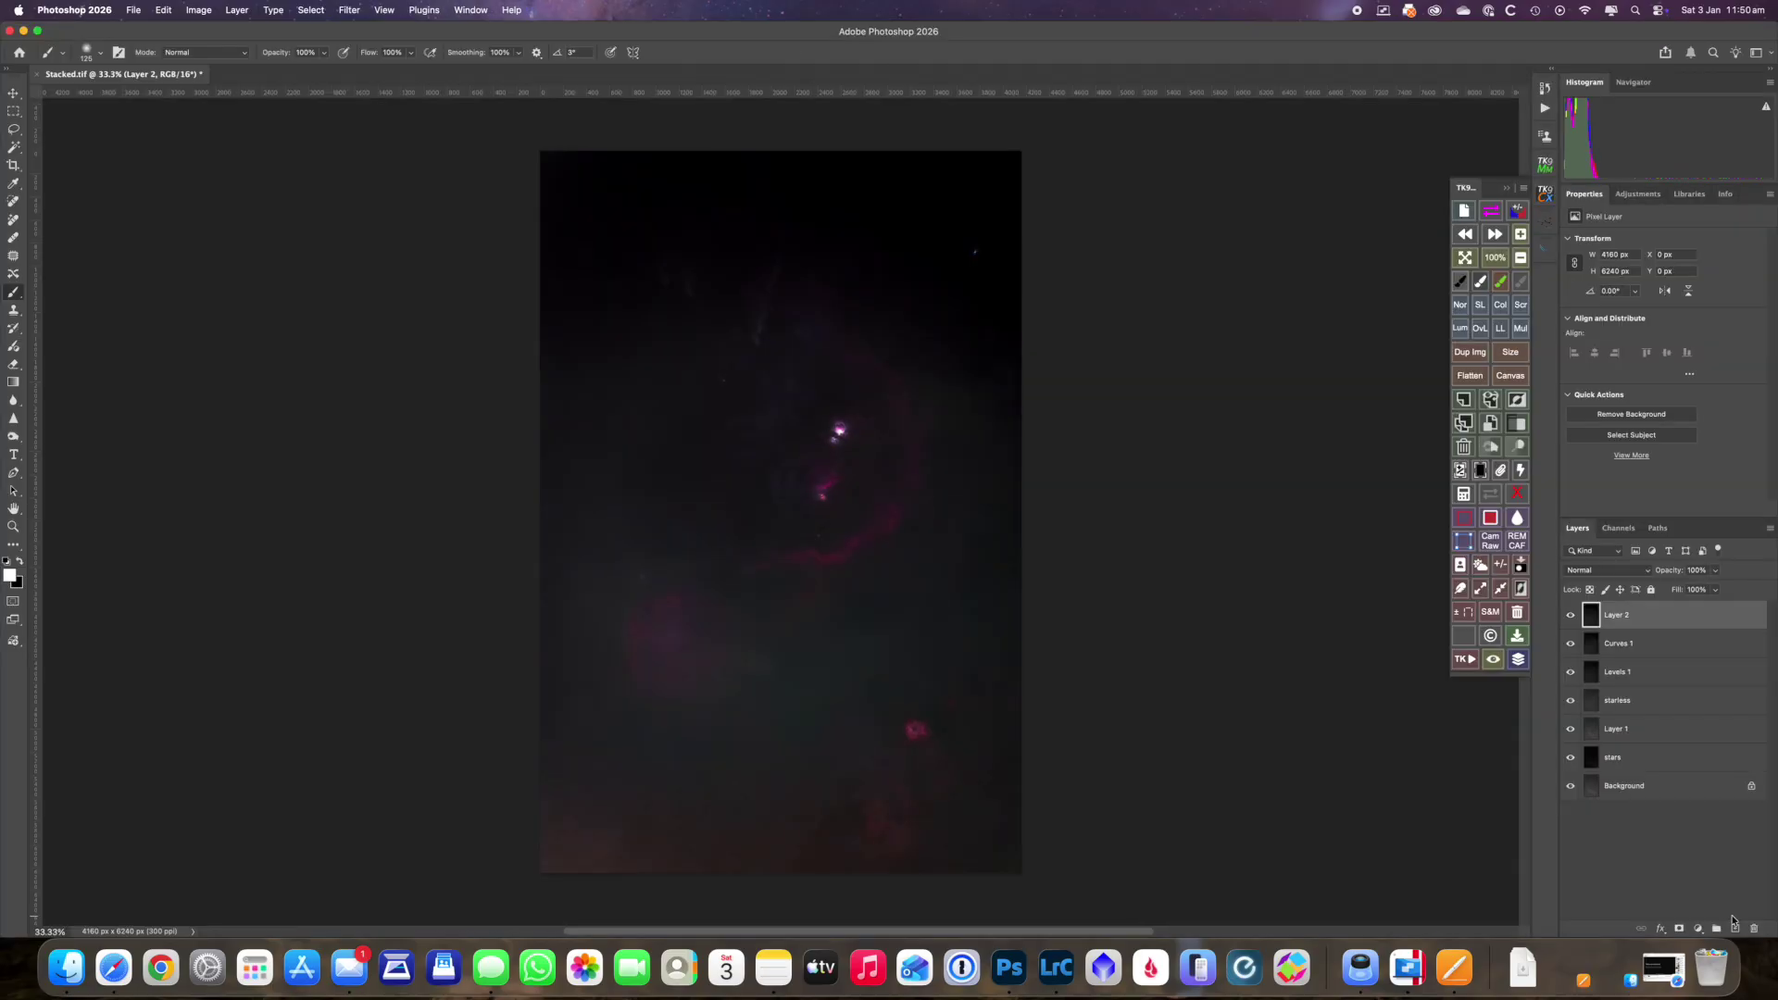
- Rename the adjusted top layer "camera raw"
double_click(1615, 616)
text(c)
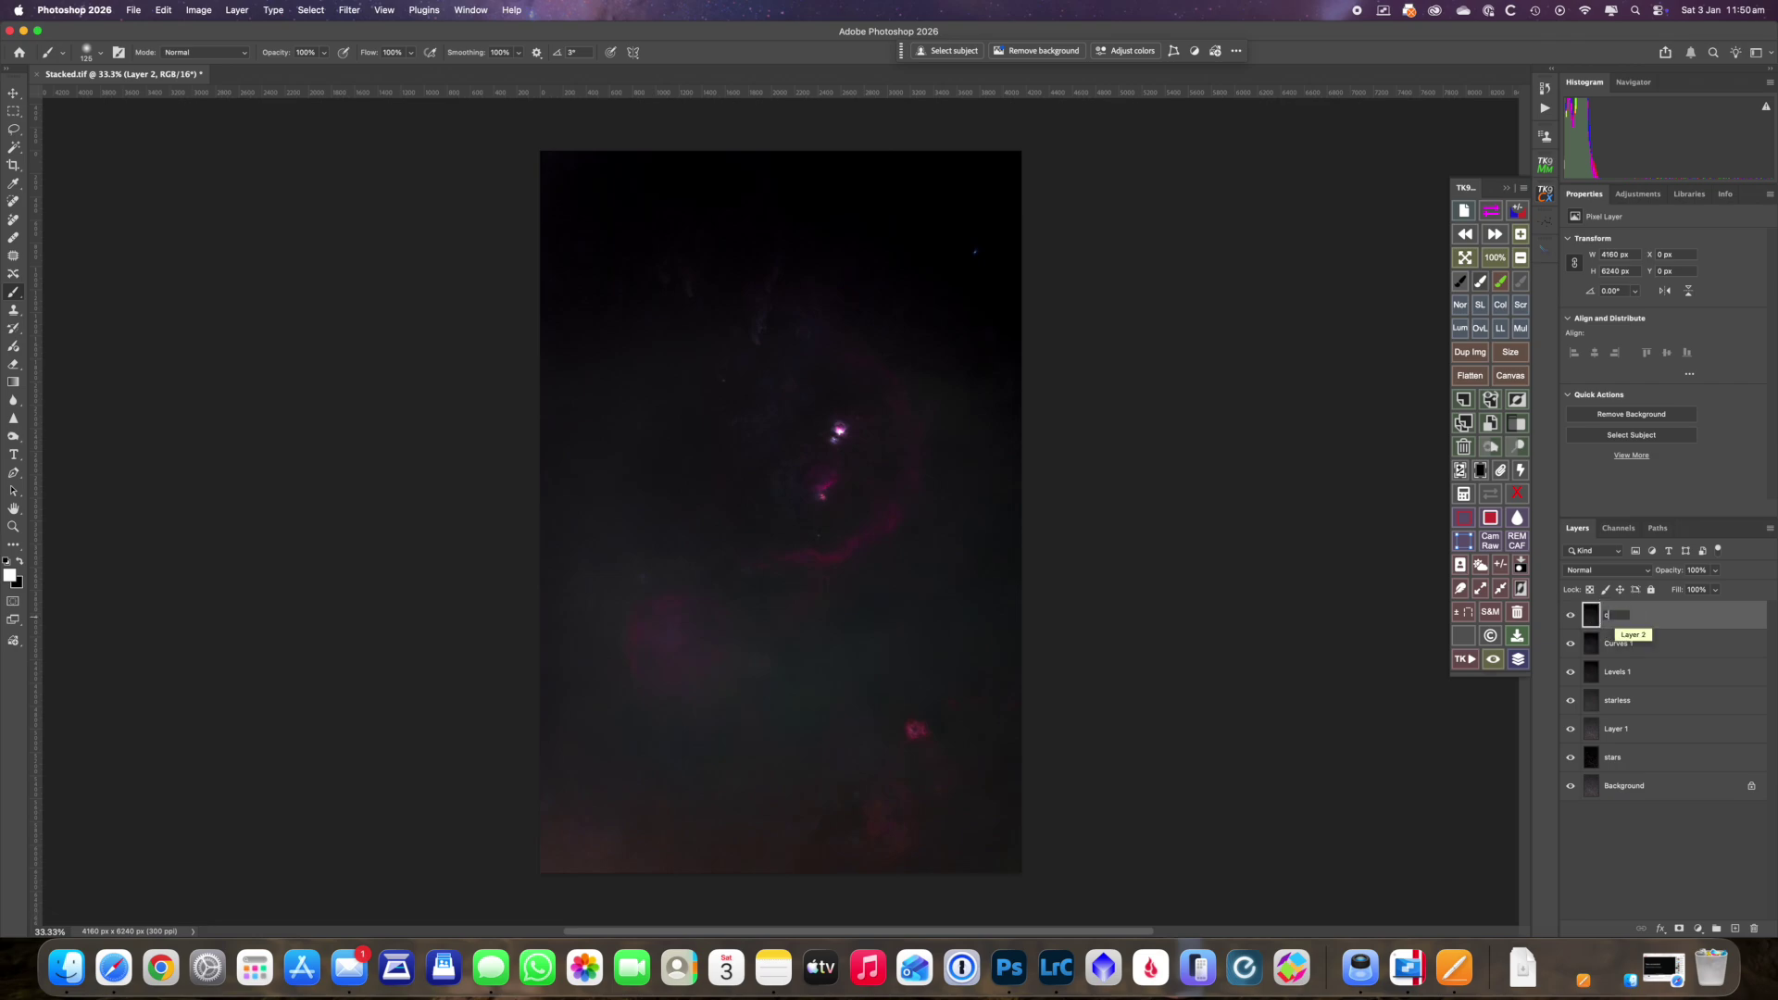
text(amera raw)
click(1678, 618)
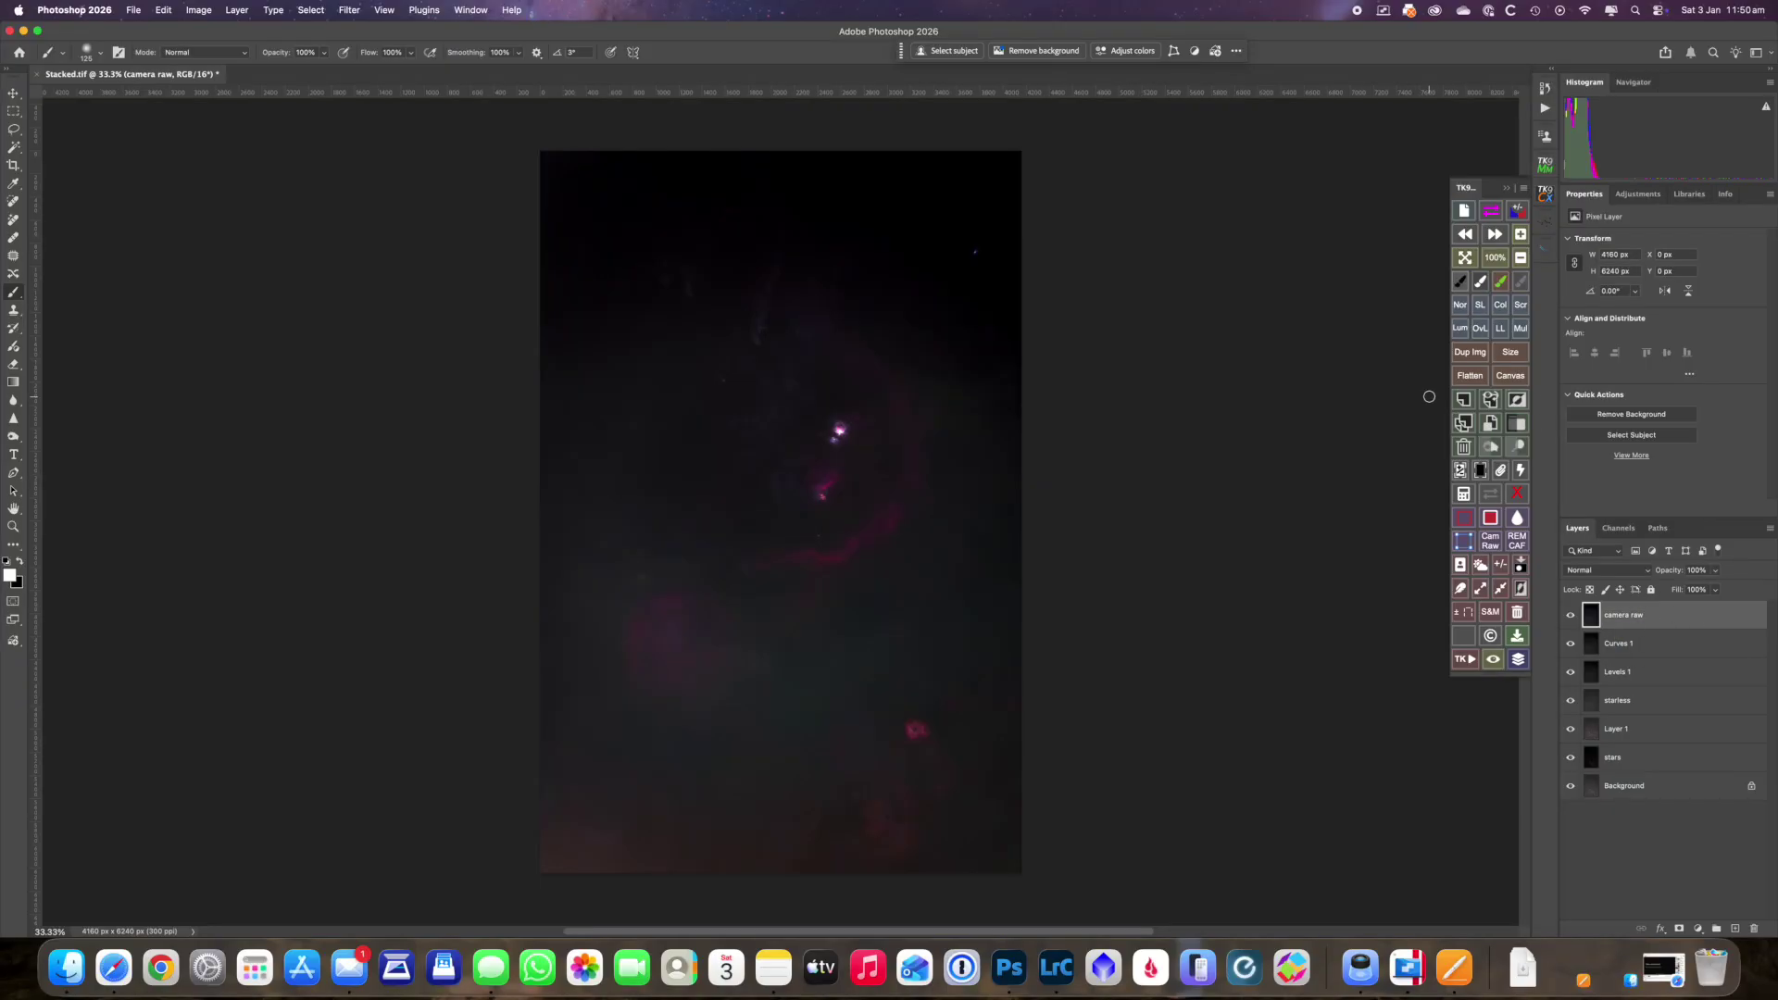
- Stamp the visible layers into a new layer and denoise it with Topaz DeNoise AI using the Standard model
click(1489, 400)
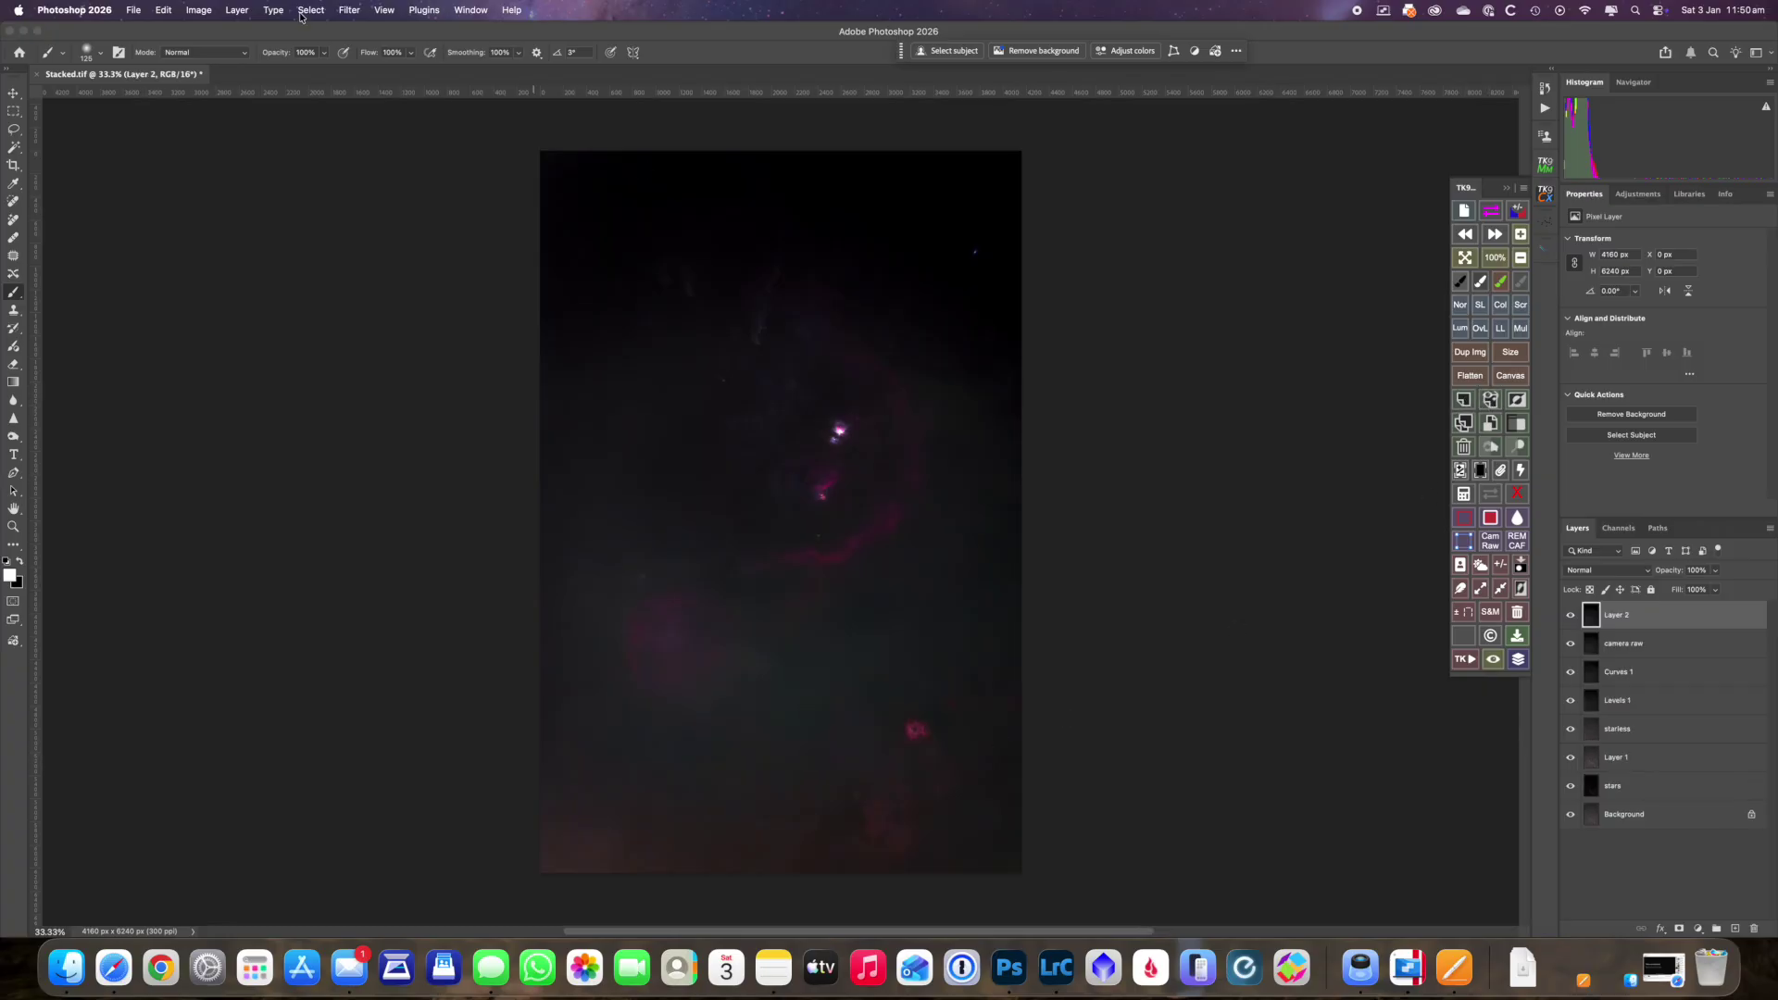
click(357, 13)
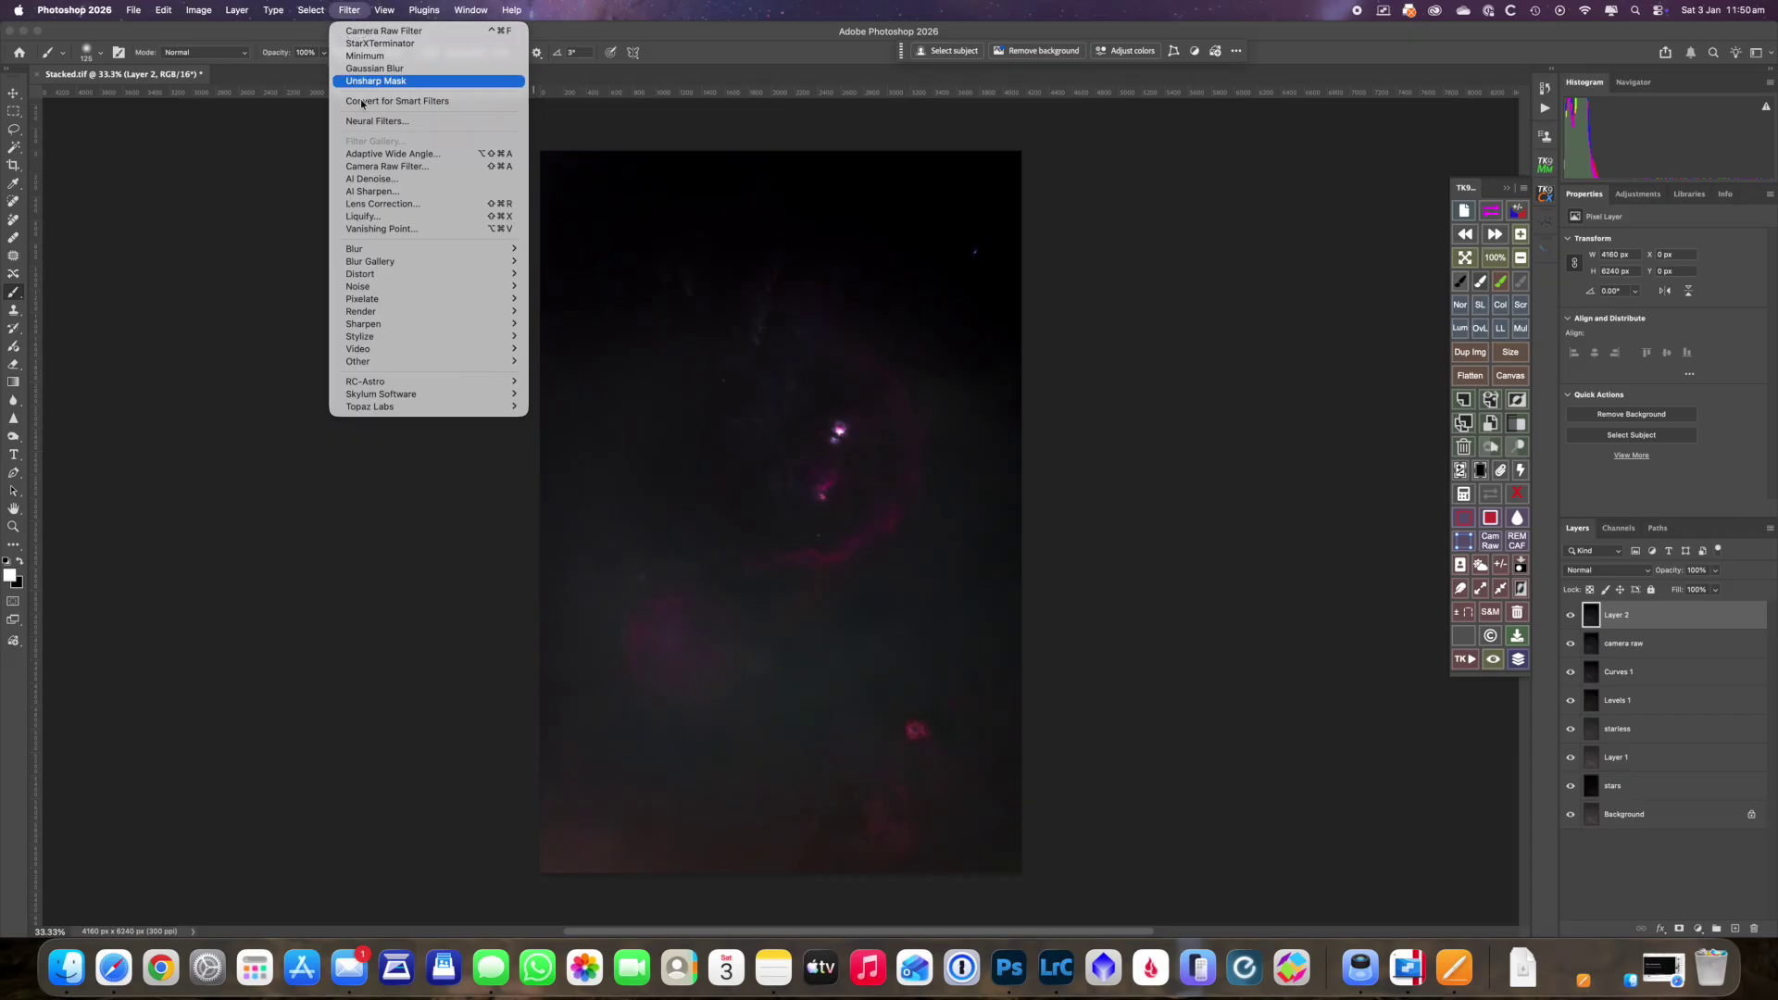
mouse_move(373, 383)
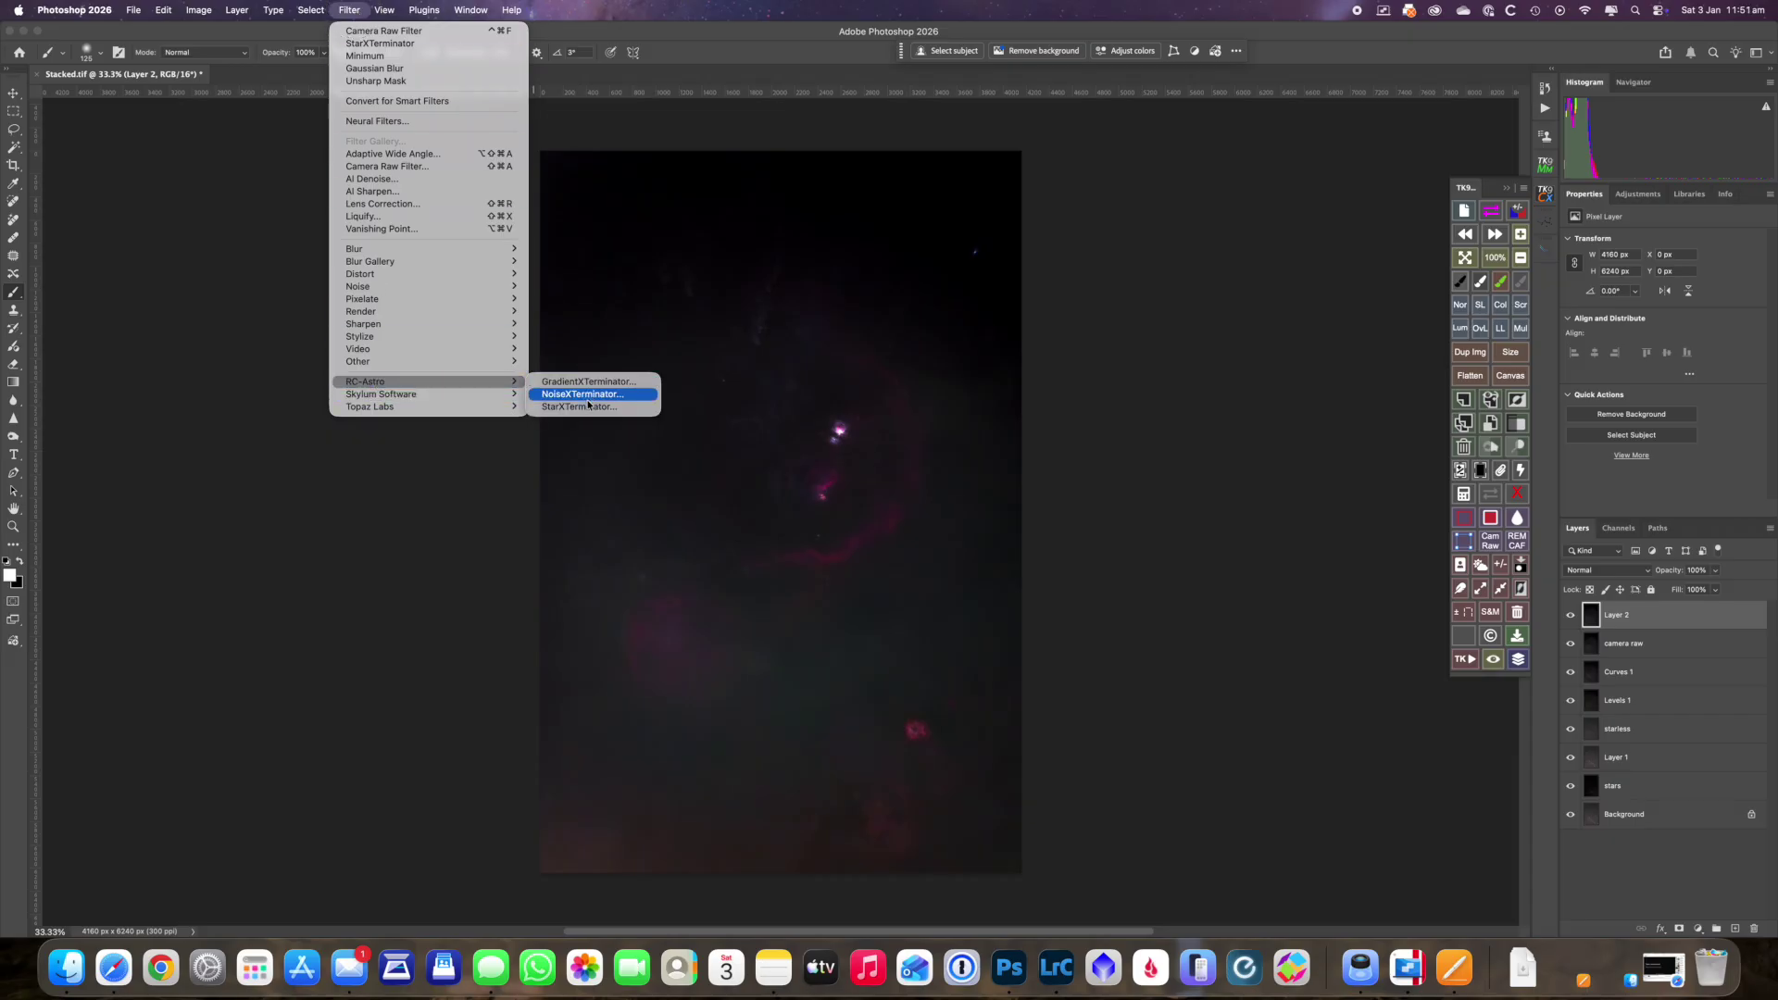
mouse_move(468, 408)
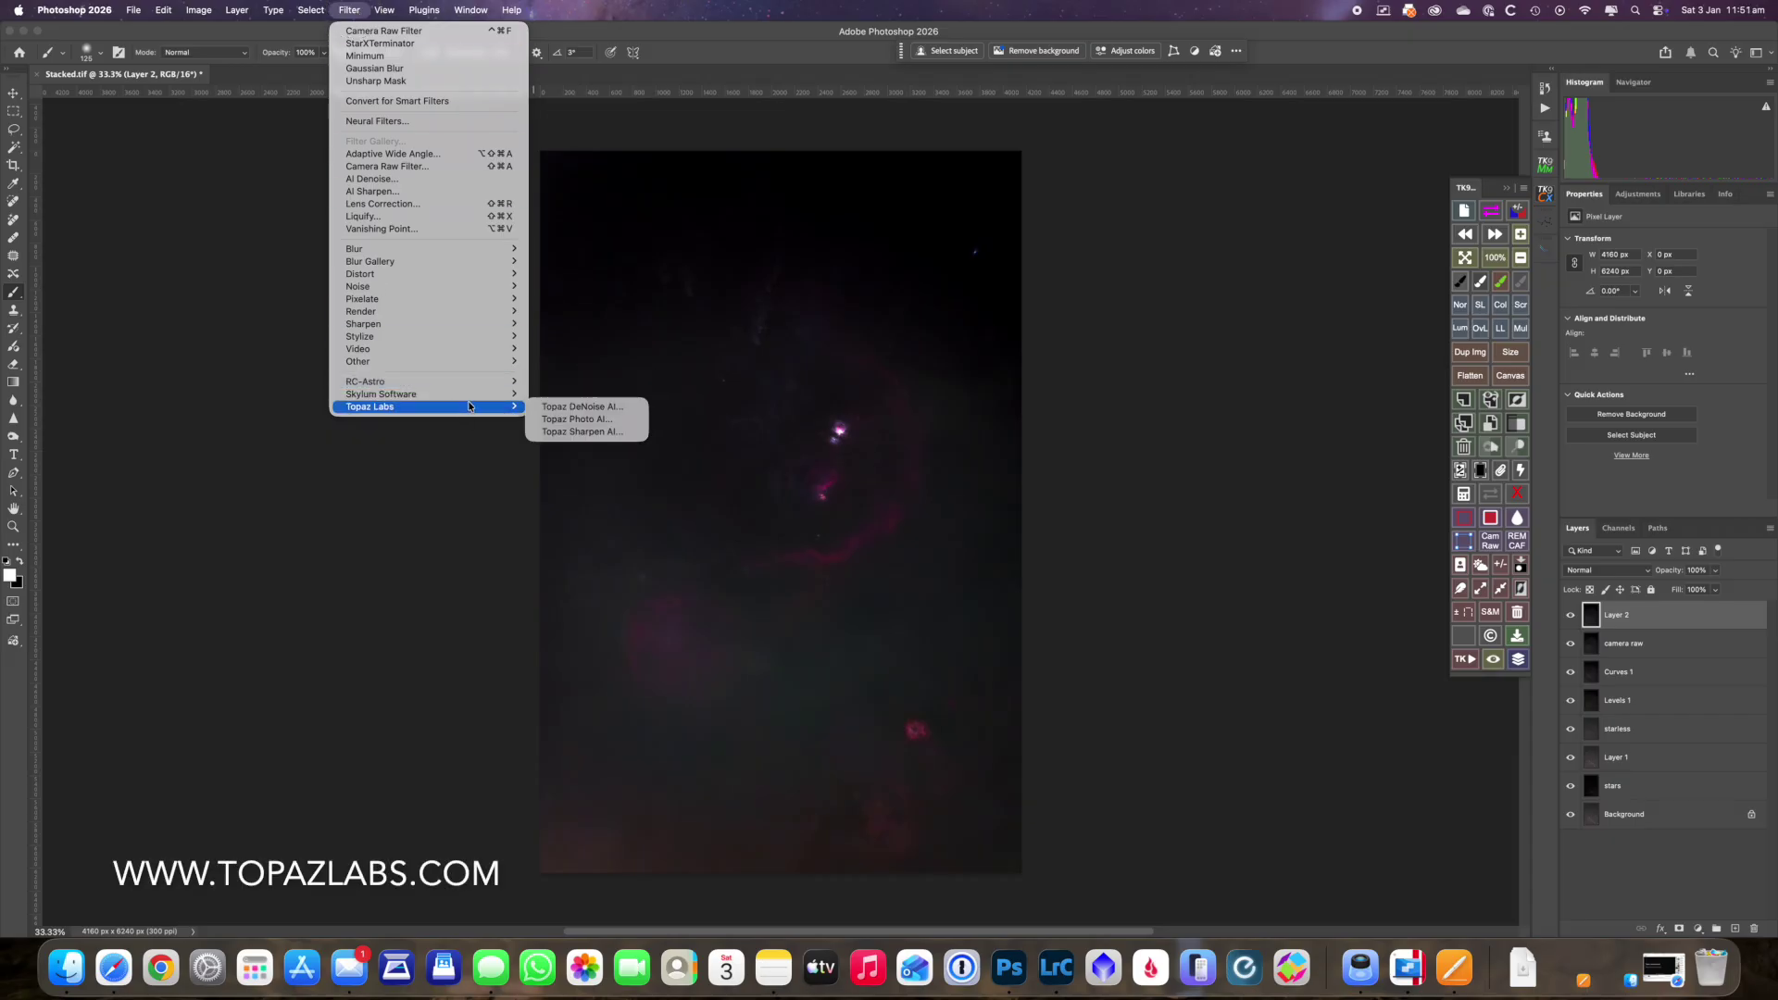
click(563, 408)
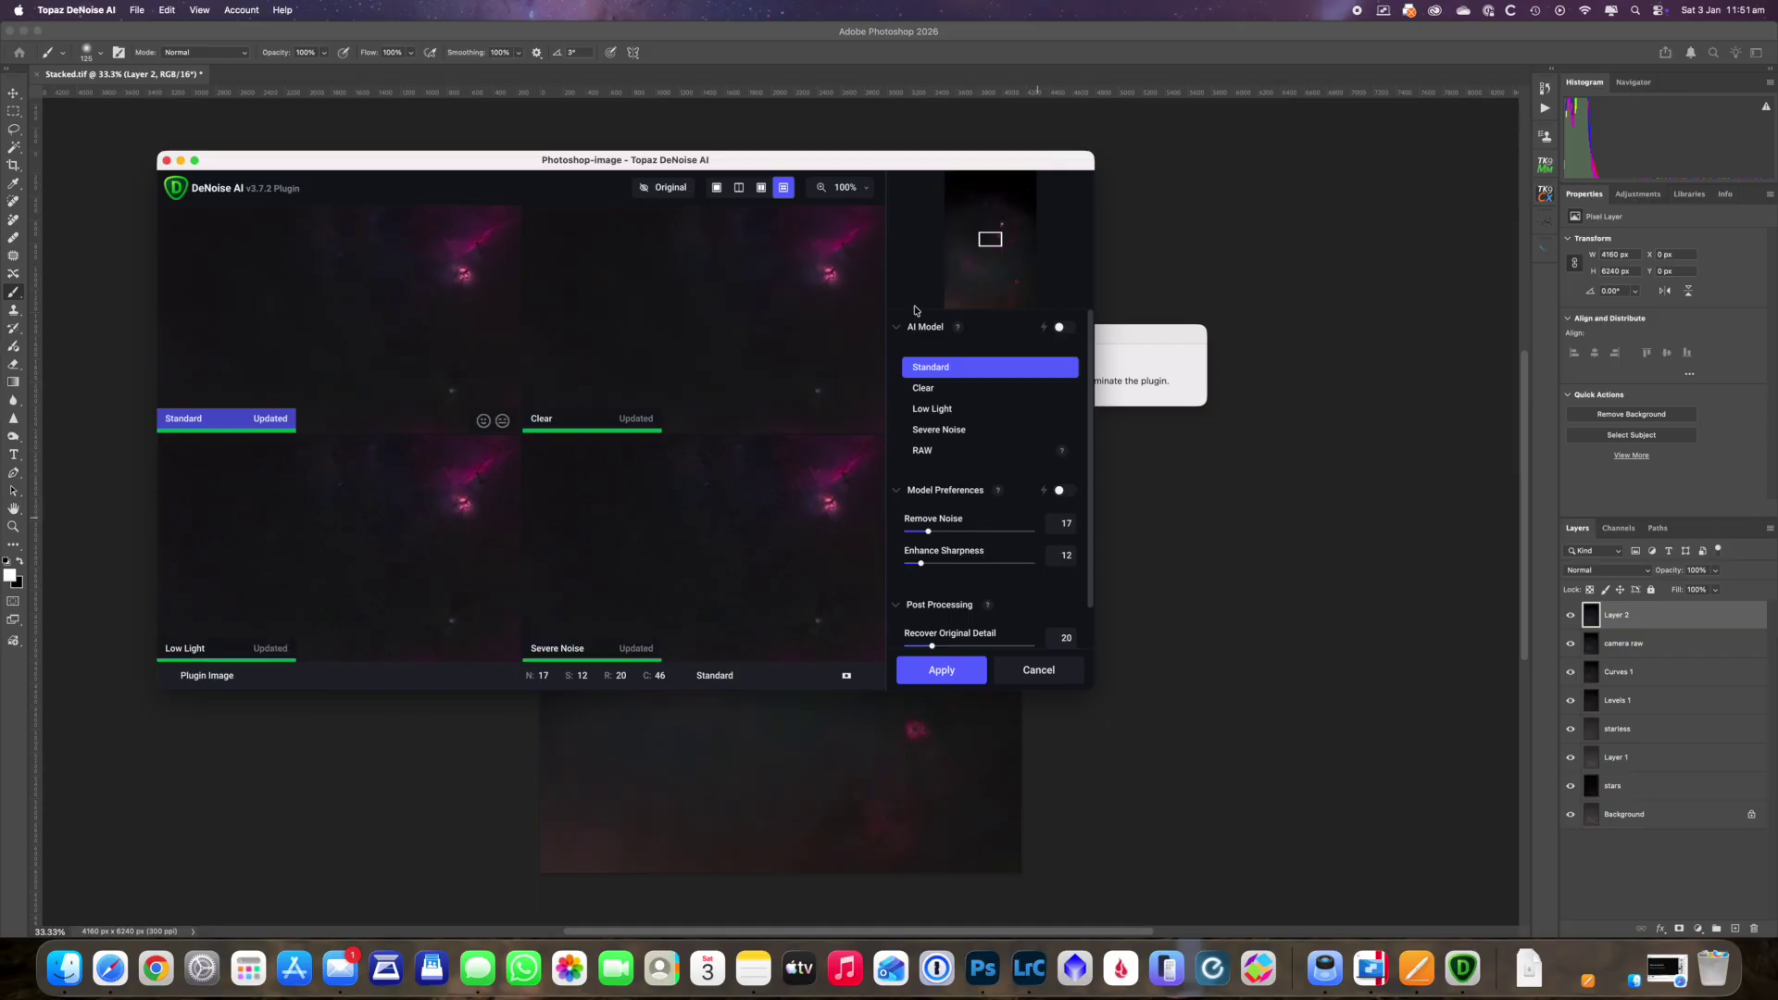
drag(448, 279, 367, 131)
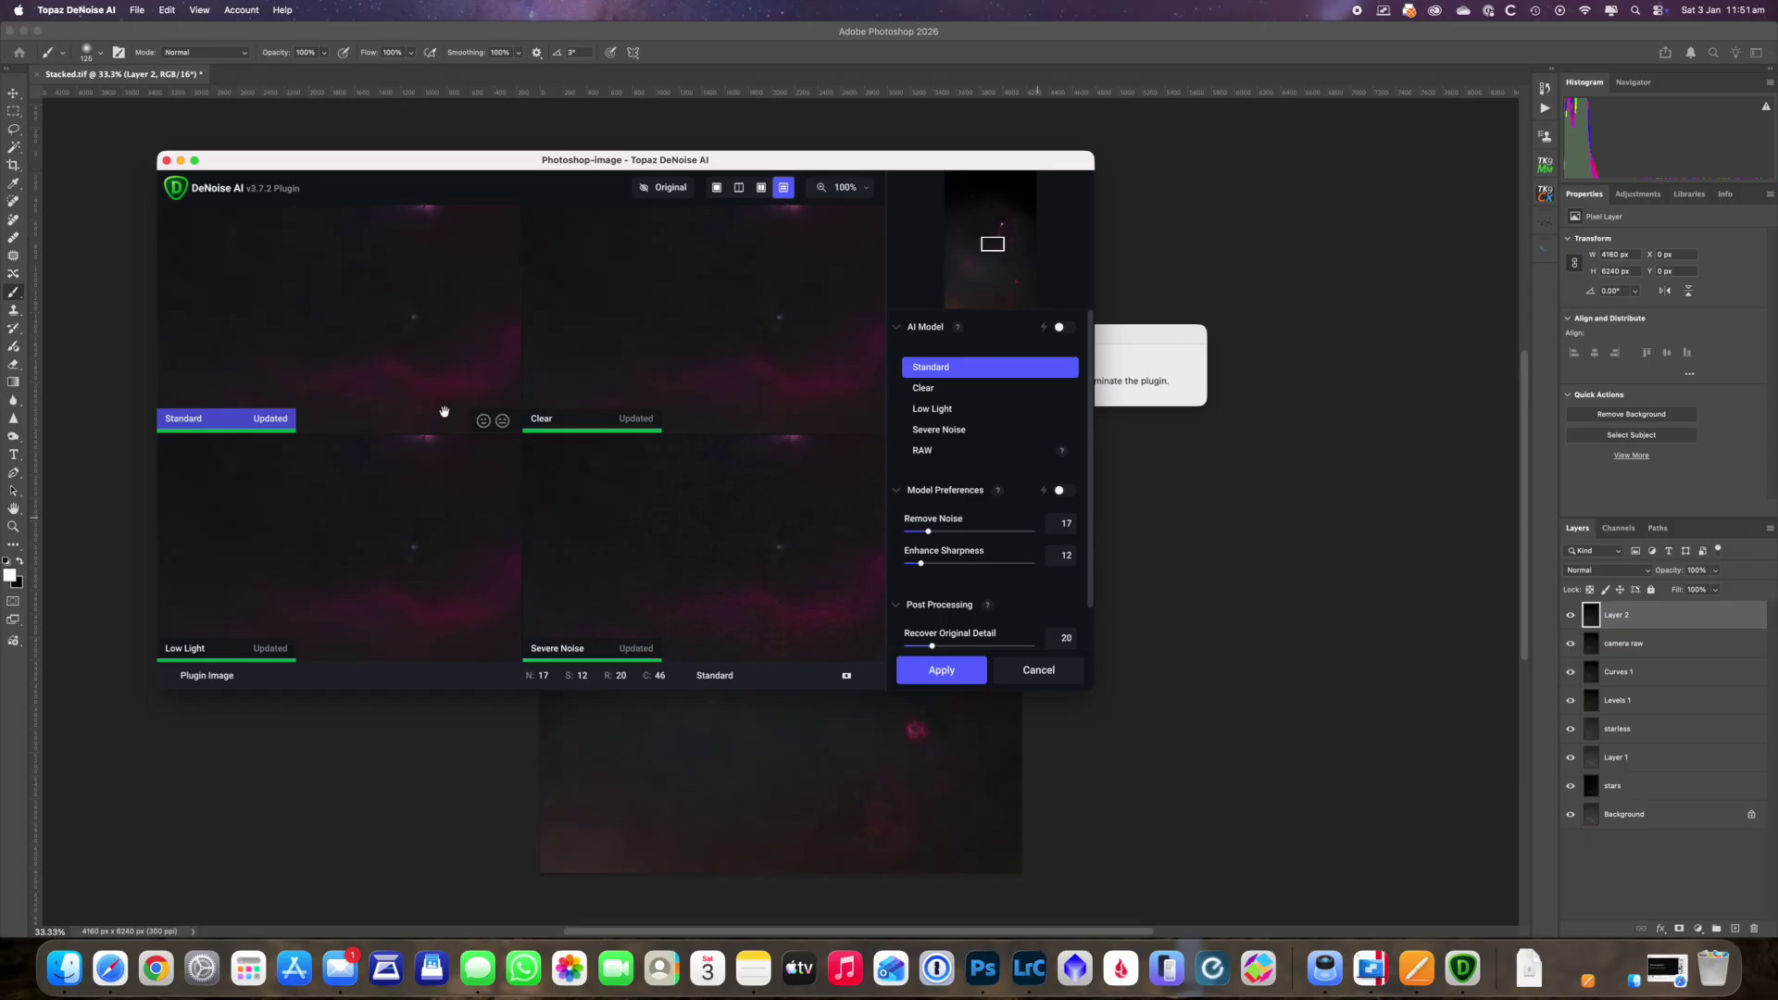
click(942, 670)
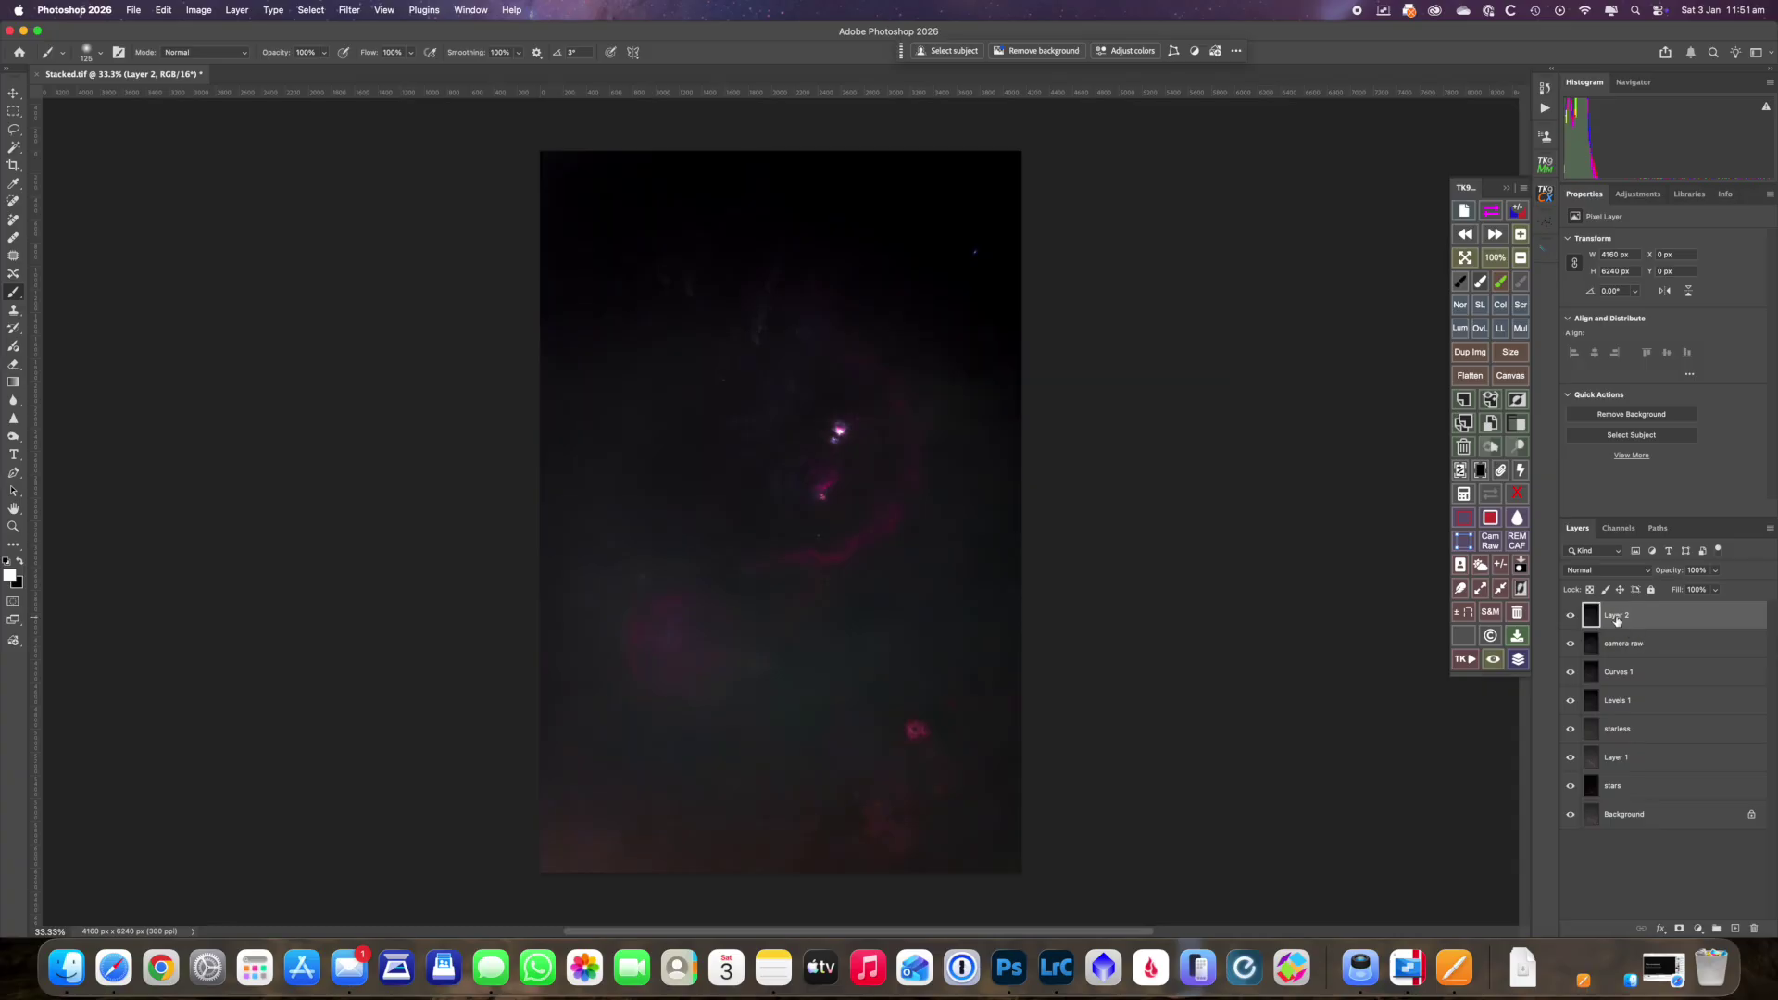
- Rename the denoised layer "Topaz"
double_click(1616, 616)
text(Topaz)
key(Return)
- Lower the opacity of the Topaz layer and stamp the visible layers into a new layer above it
click(1714, 573)
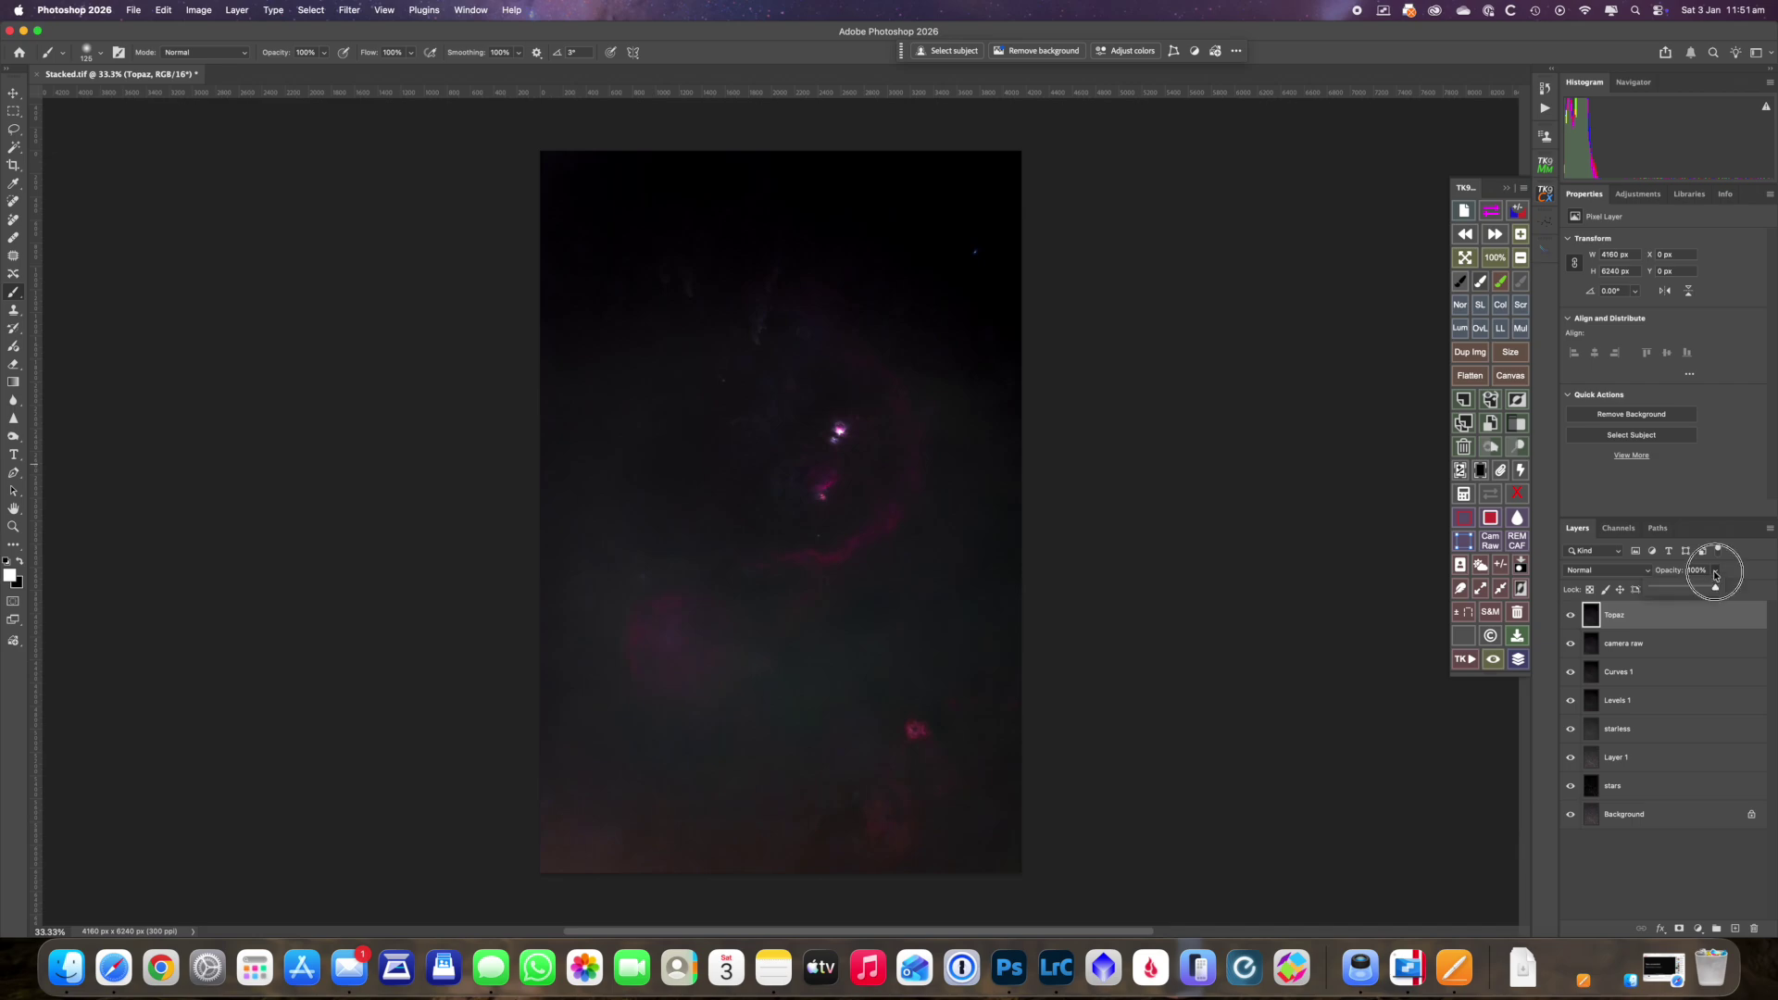
drag(1714, 589, 1691, 596)
click(1490, 400)
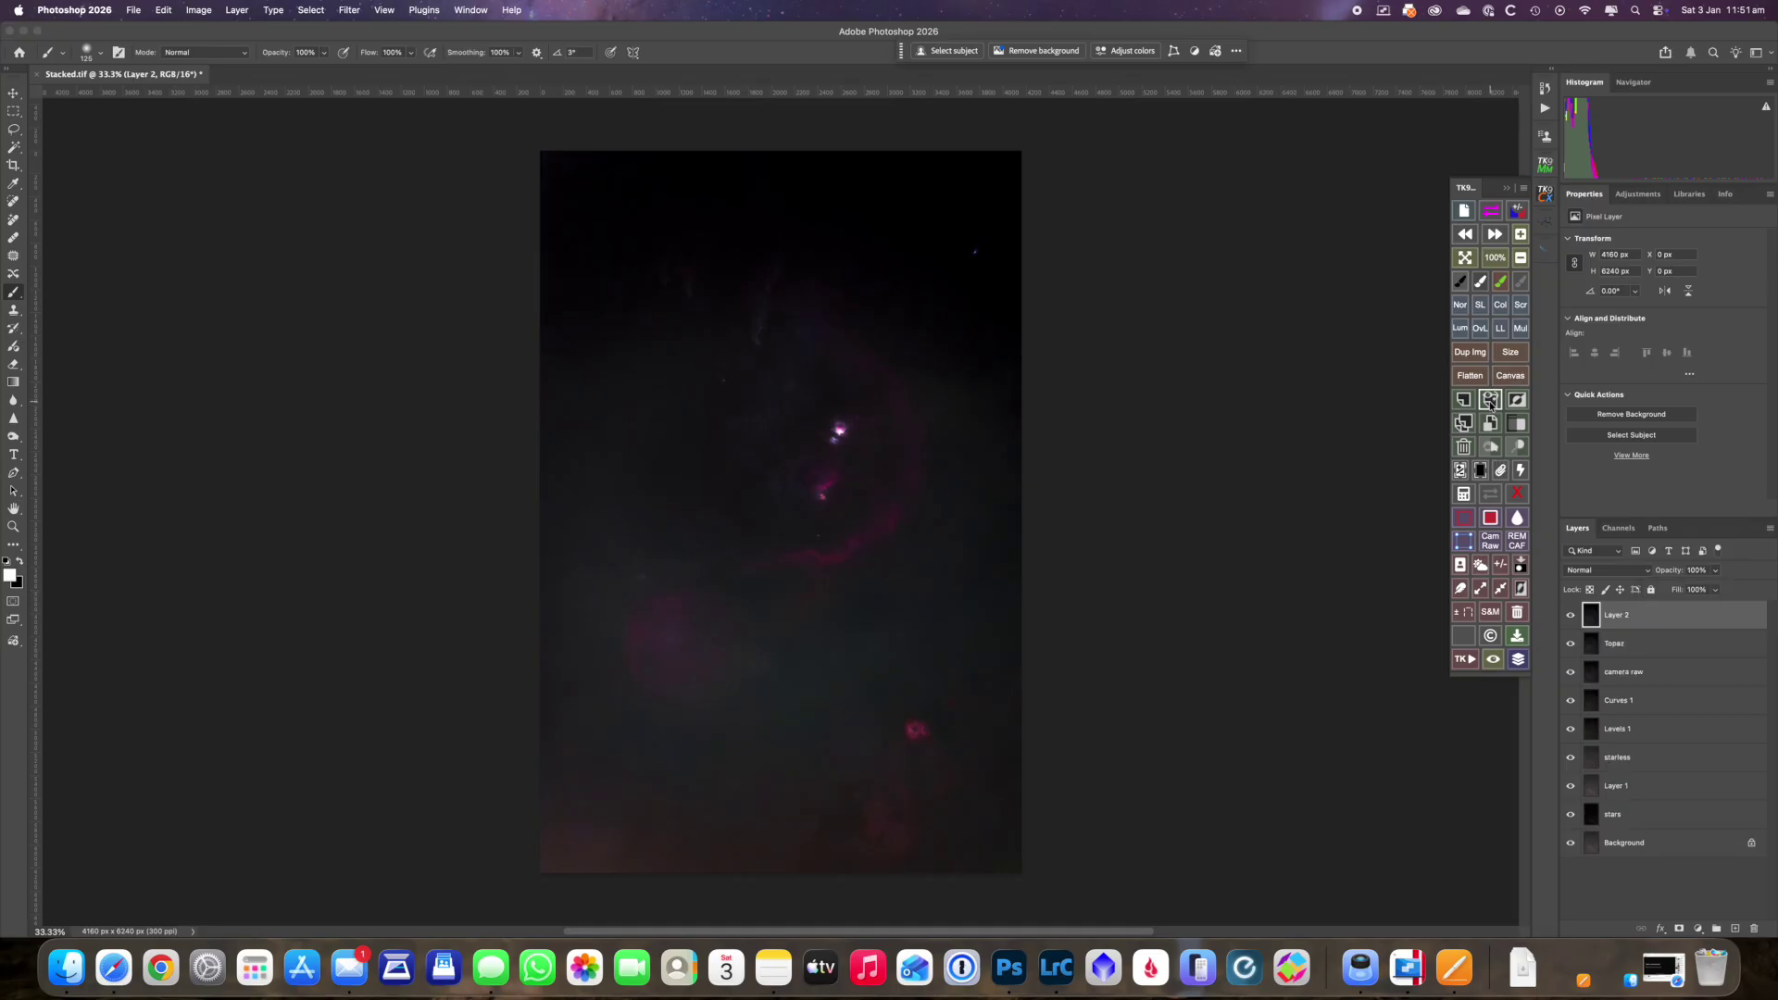
- Move the stars layer to the top of the stack in Lighten mode, and stamp the visible result into a new layer
click(1622, 818)
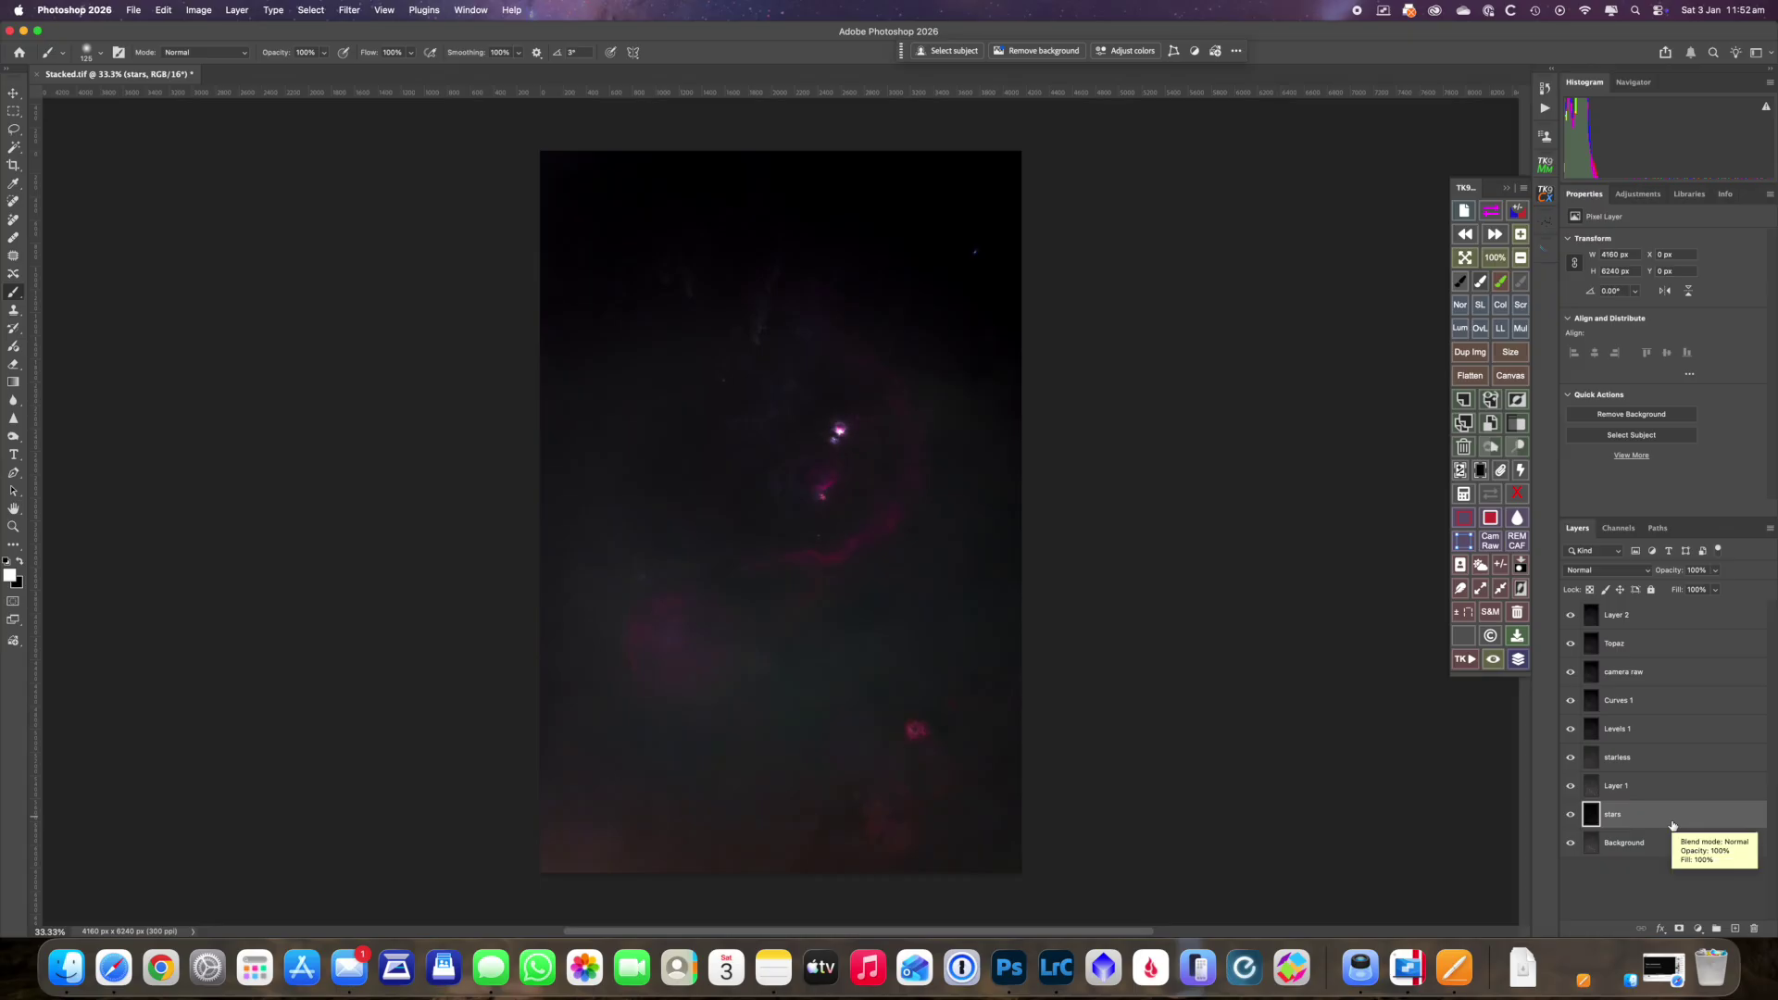
drag(1673, 825, 1650, 582)
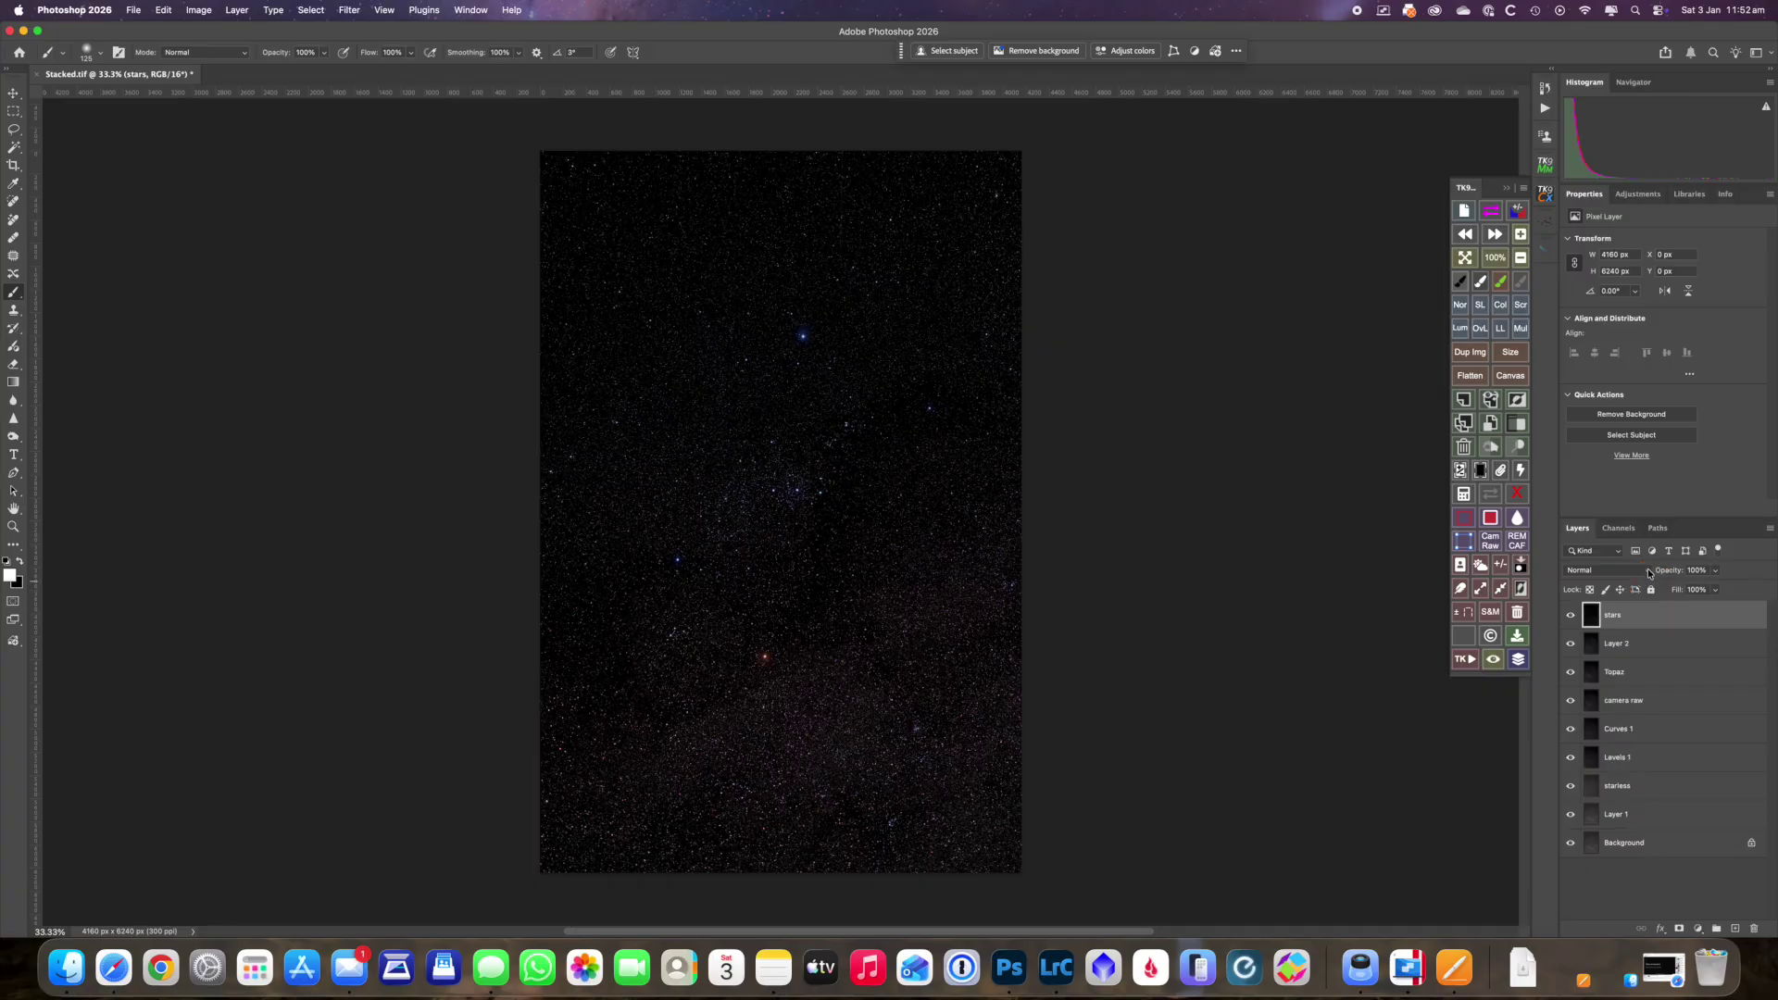
click(1650, 574)
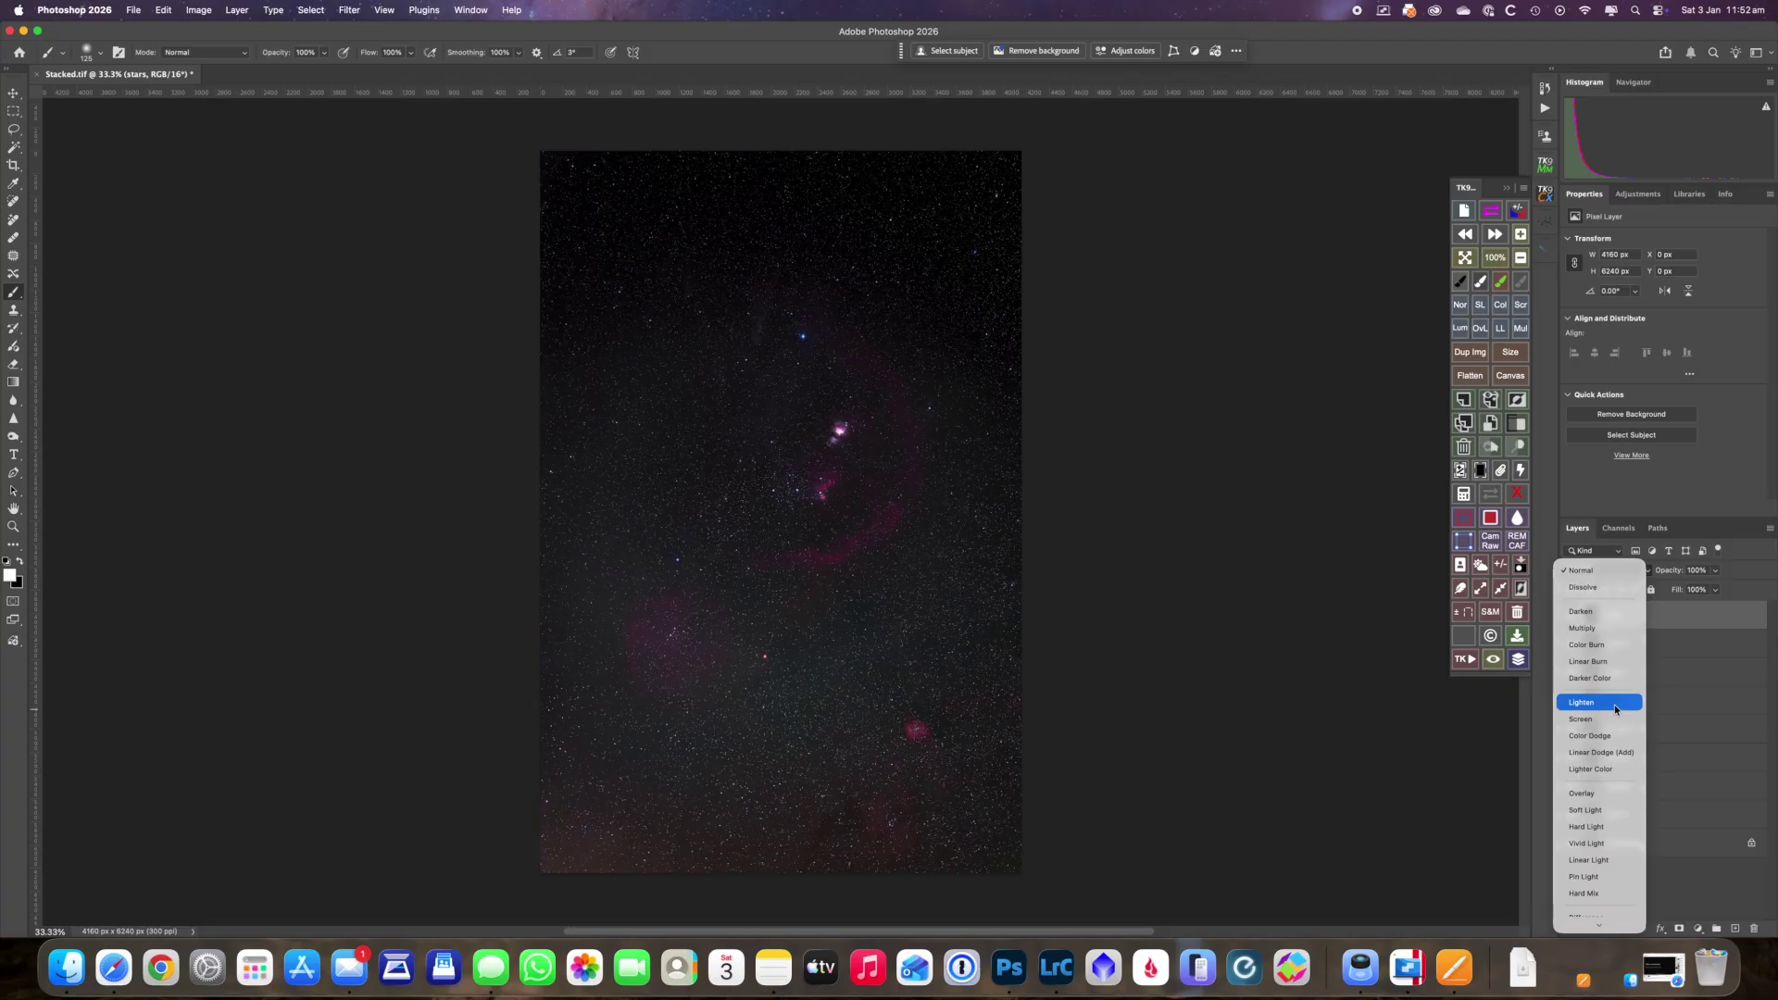
click(1616, 709)
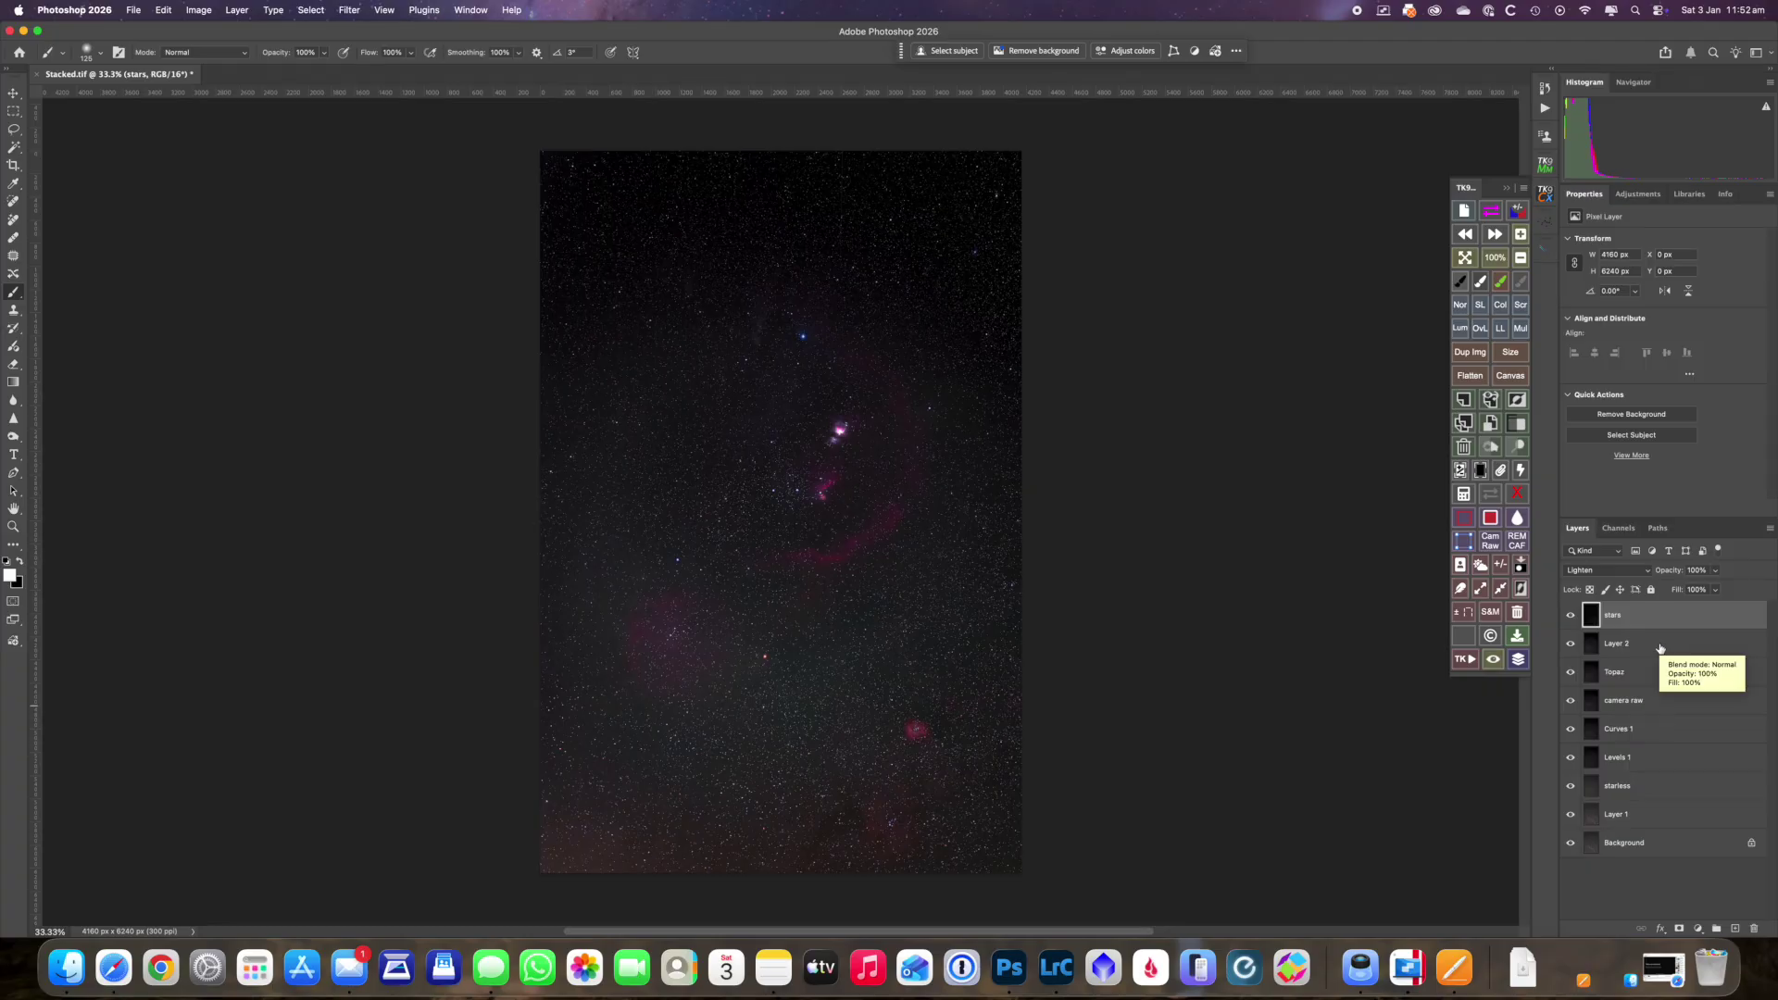
click(1492, 401)
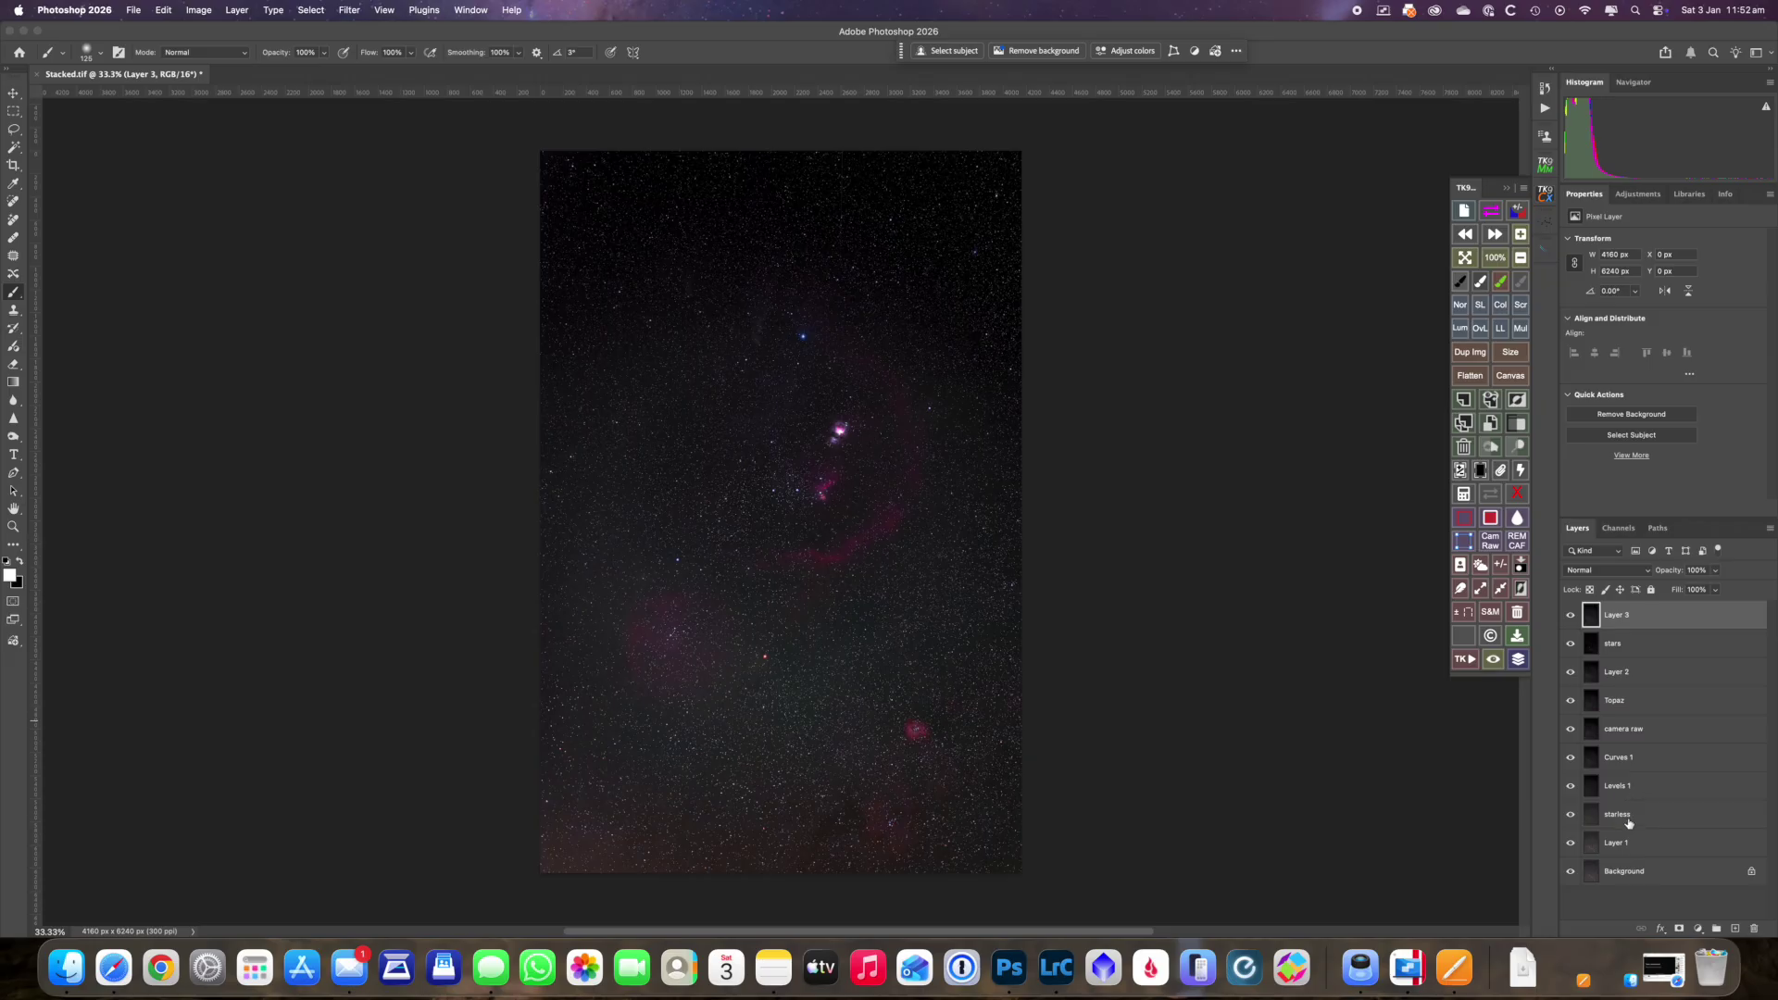
- Duplicate the stars layer, move the copy to the top of the stack and set its blend mode to Normal
click(1613, 647)
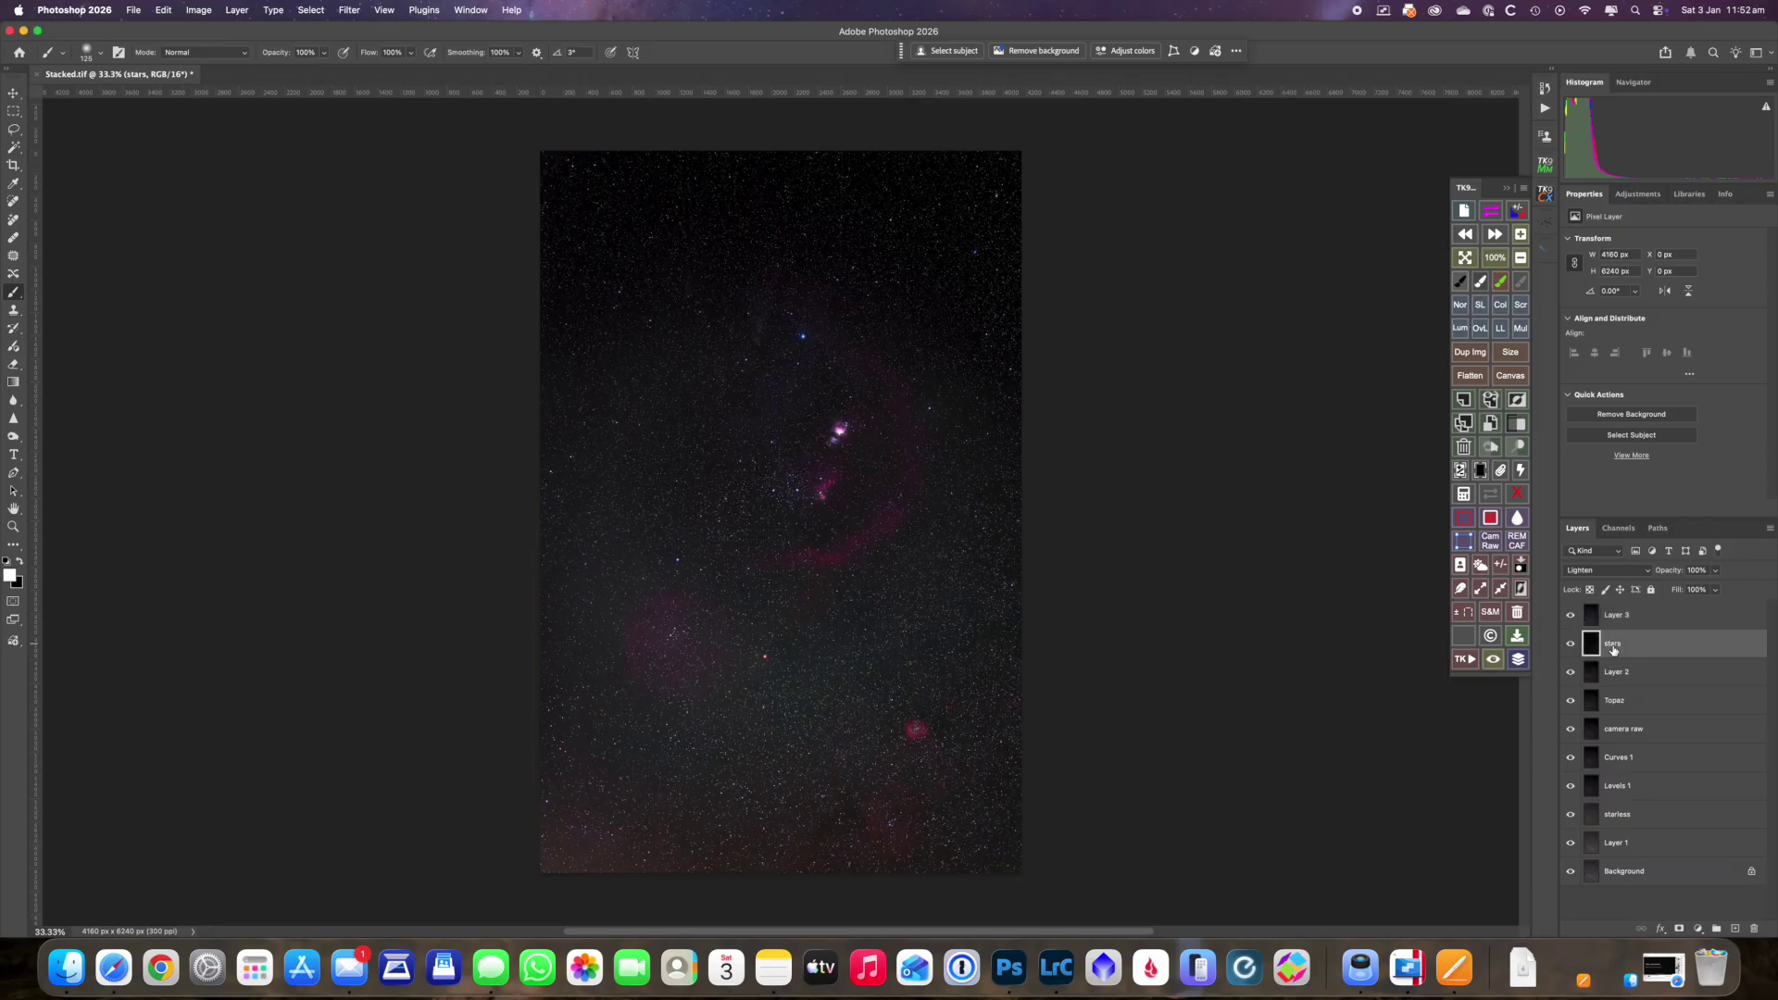
key(super+j)
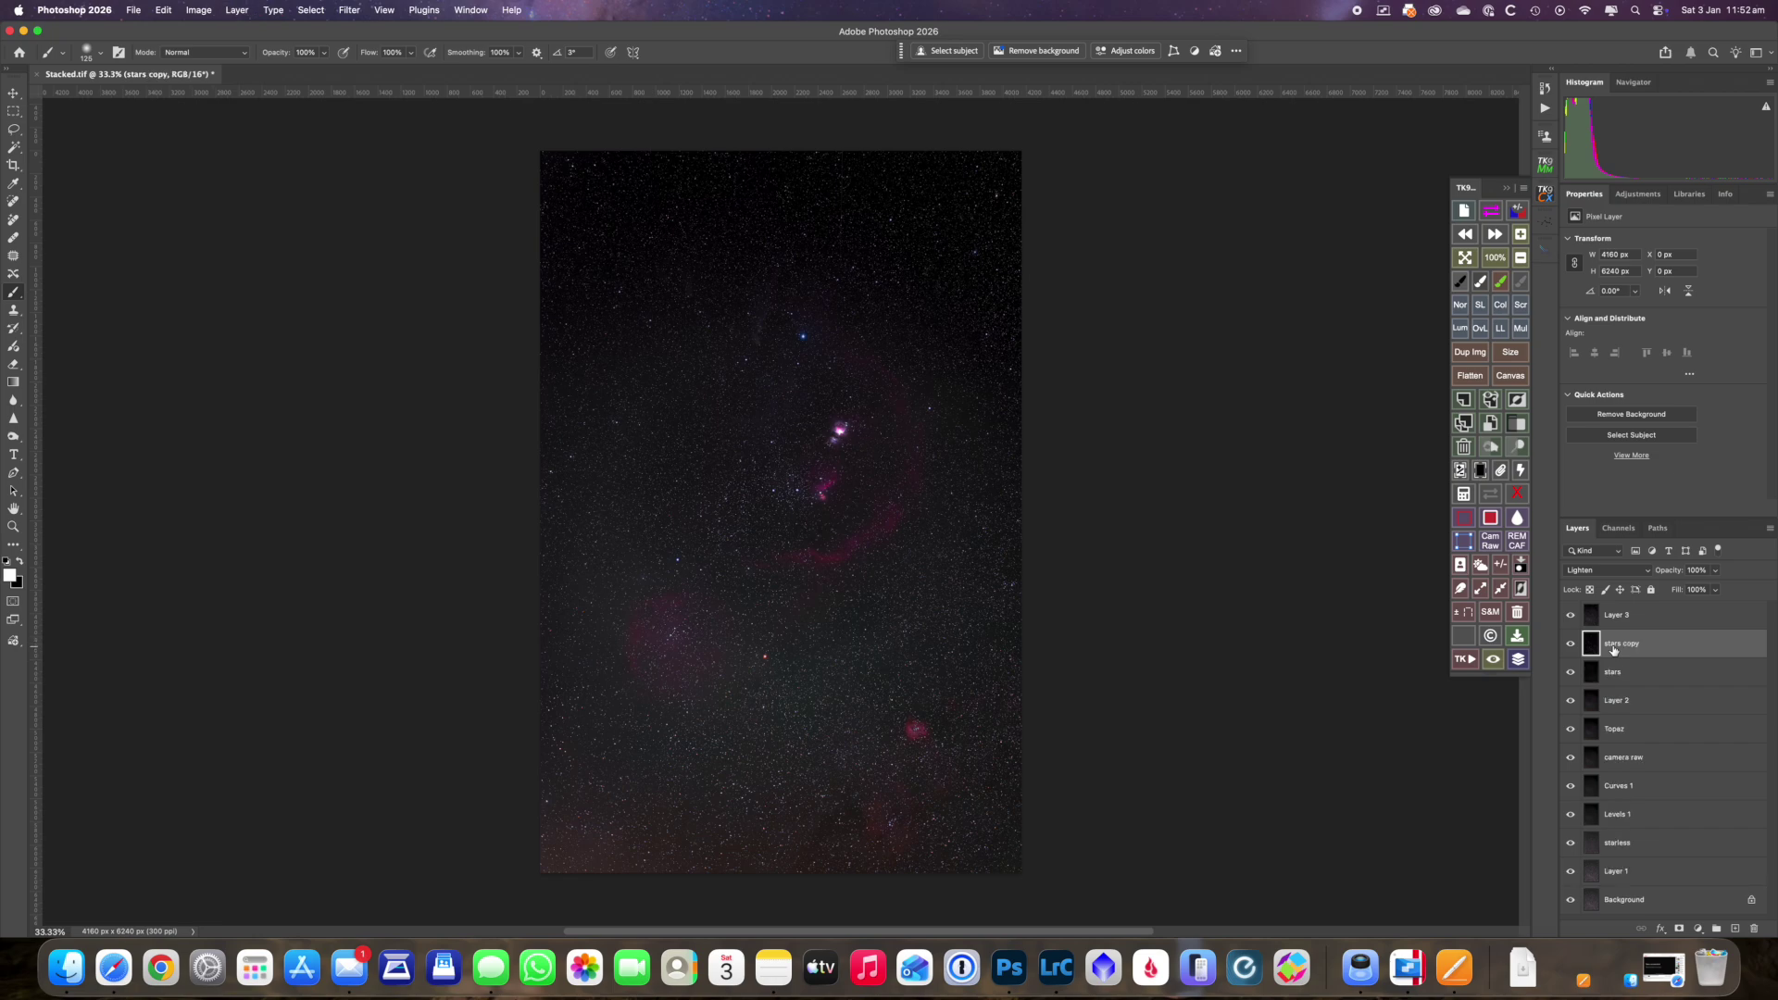
drag(1636, 651, 1632, 610)
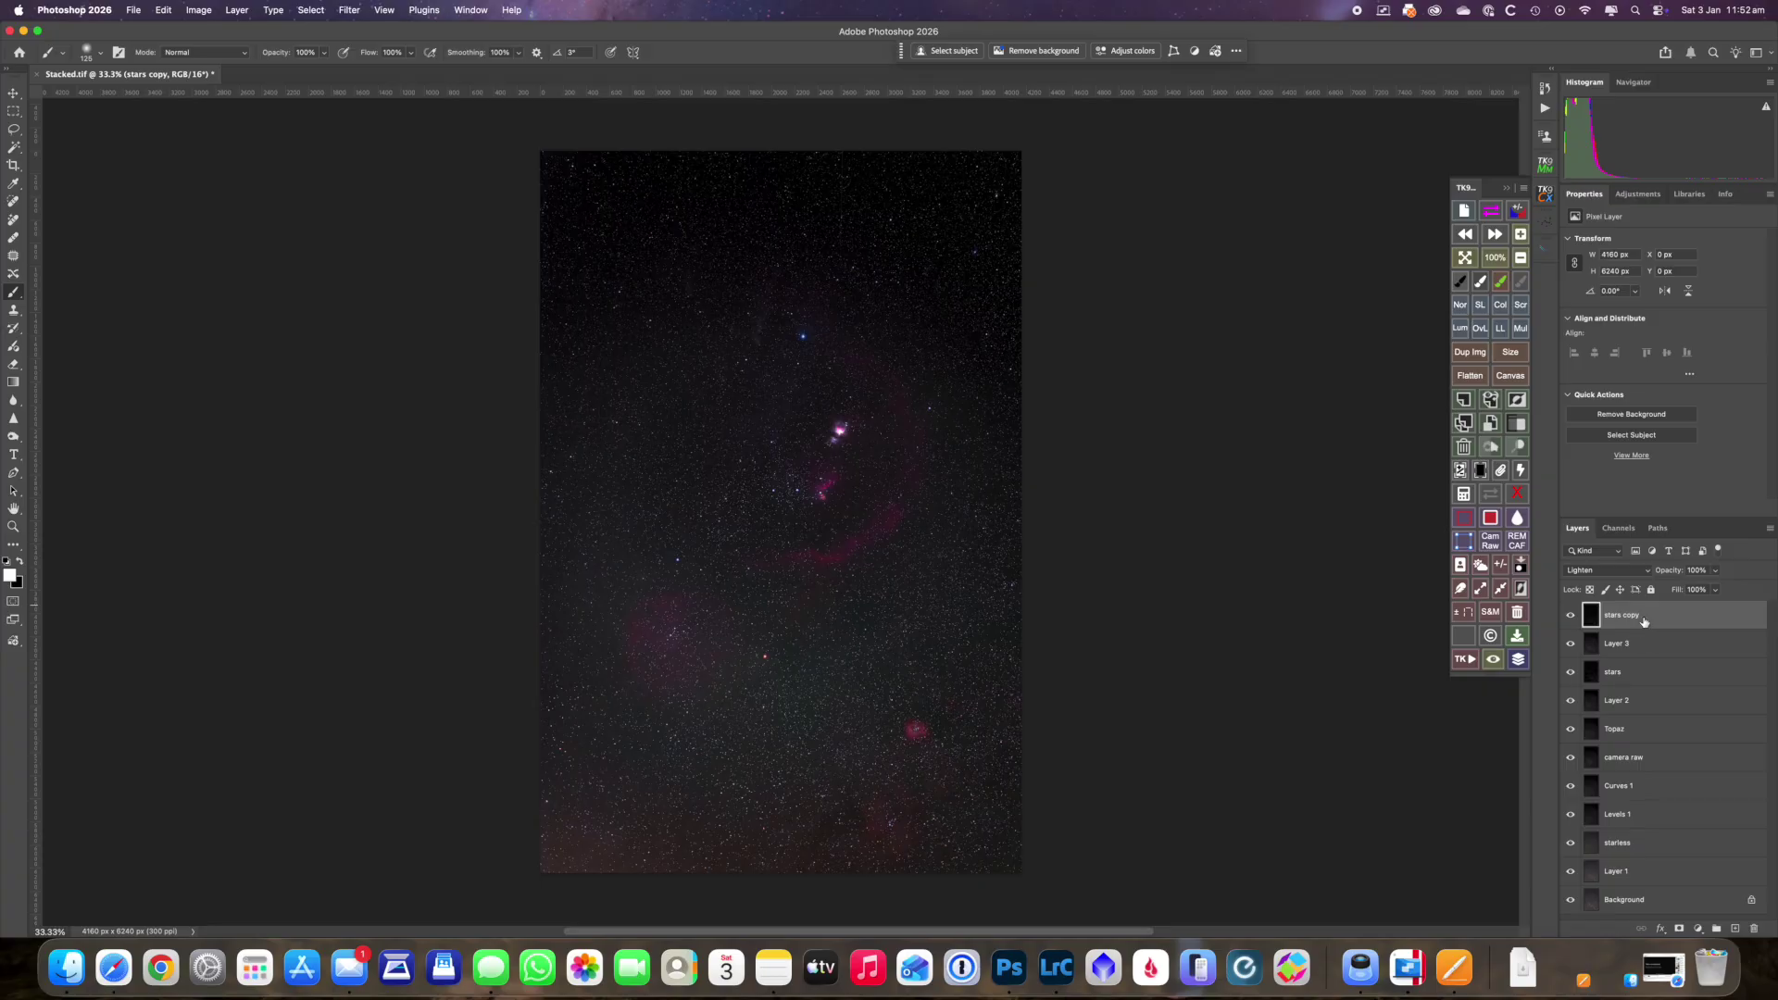
click(1650, 573)
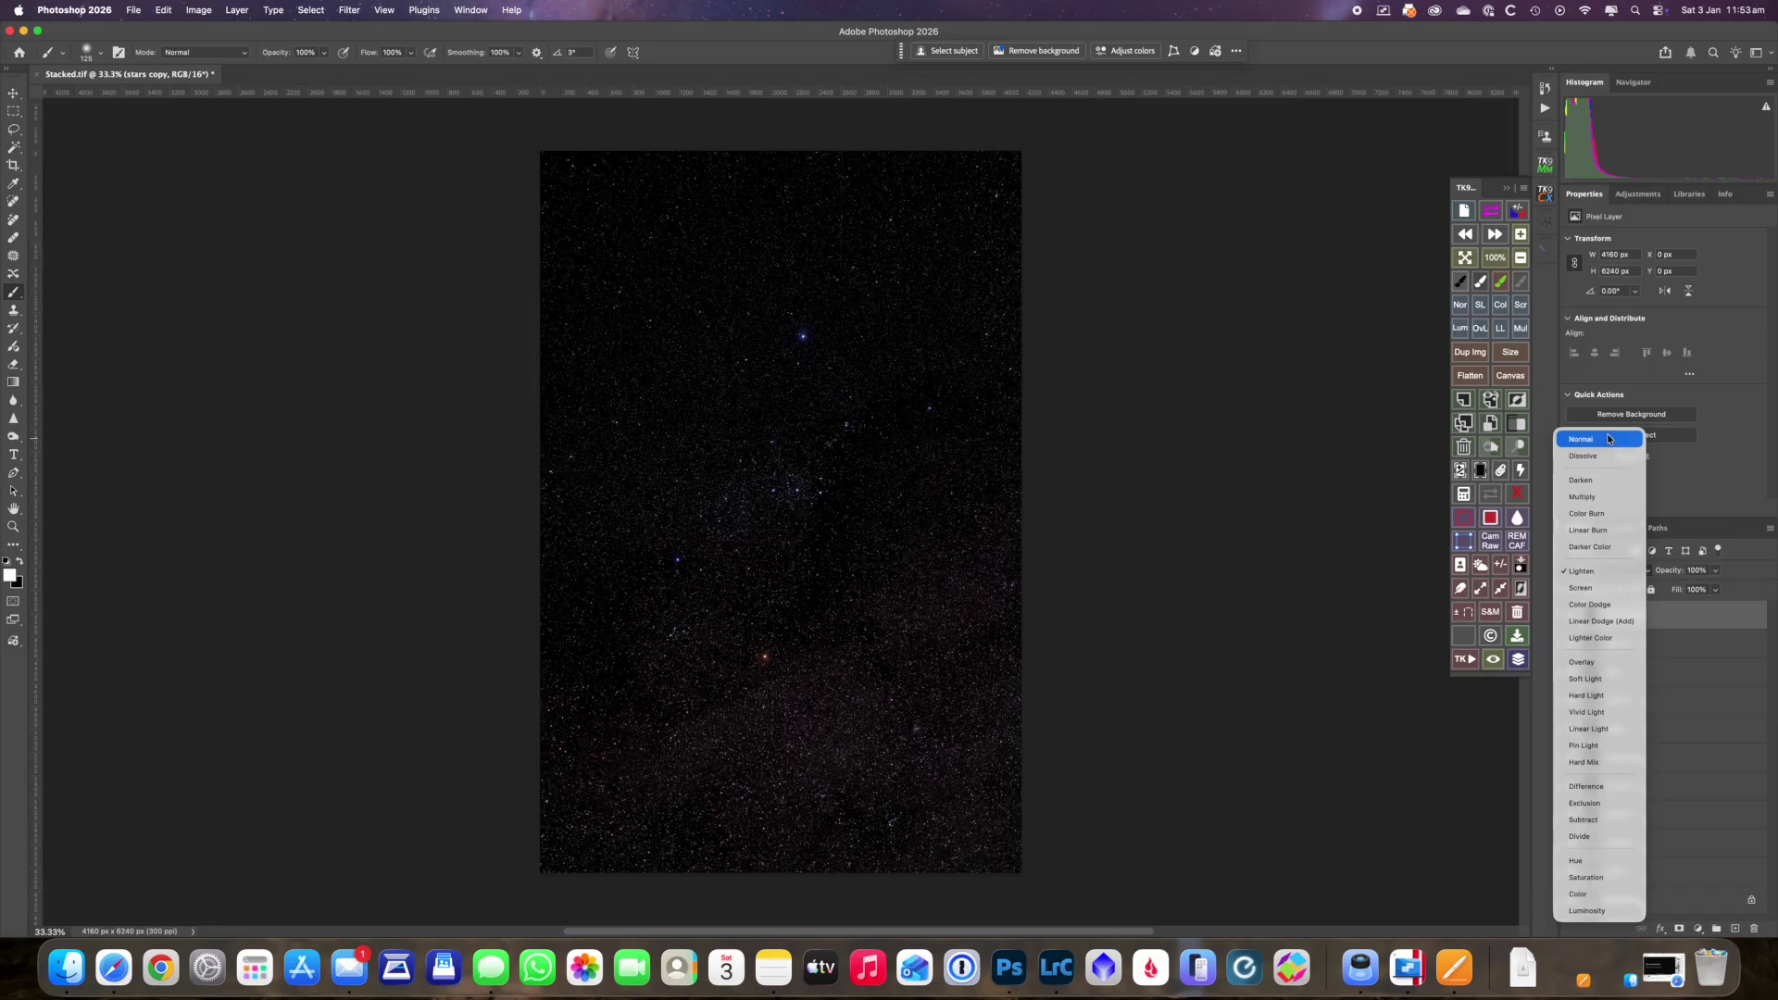
click(1608, 439)
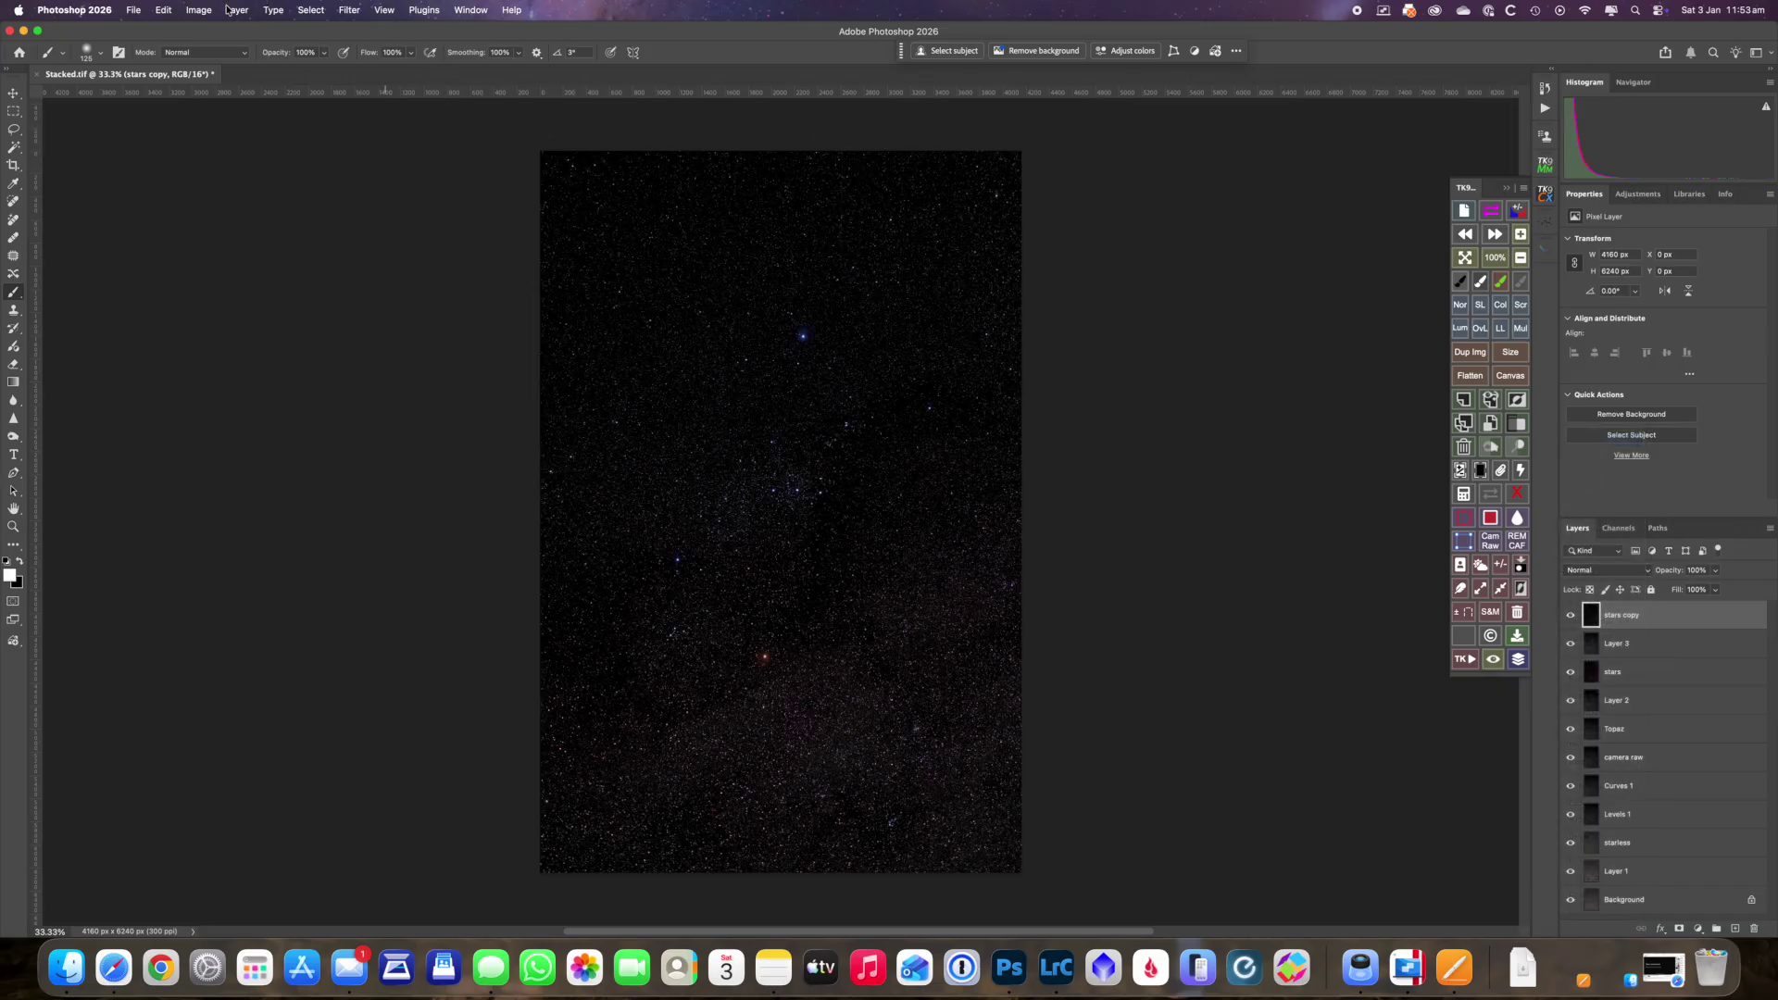
- Apply a Brightness/Contrast adjustment to the stars copy layer with brightness 90 and contrast about 25
click(199, 13)
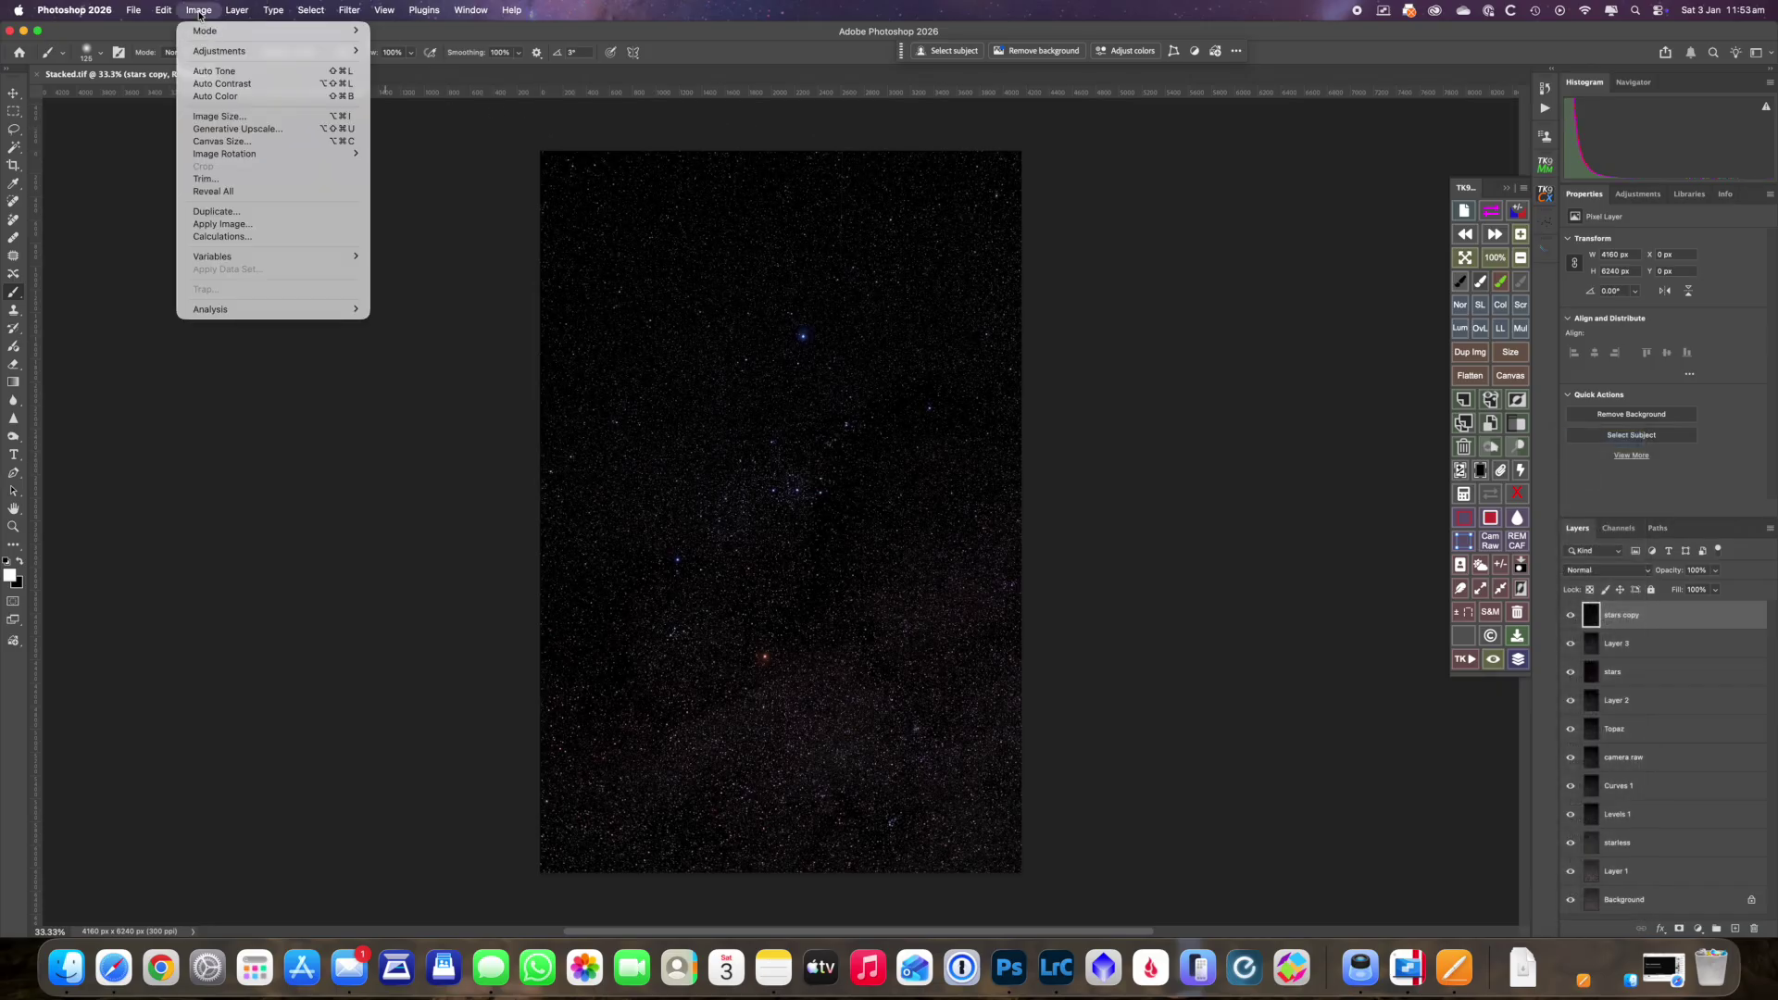
mouse_move(211, 55)
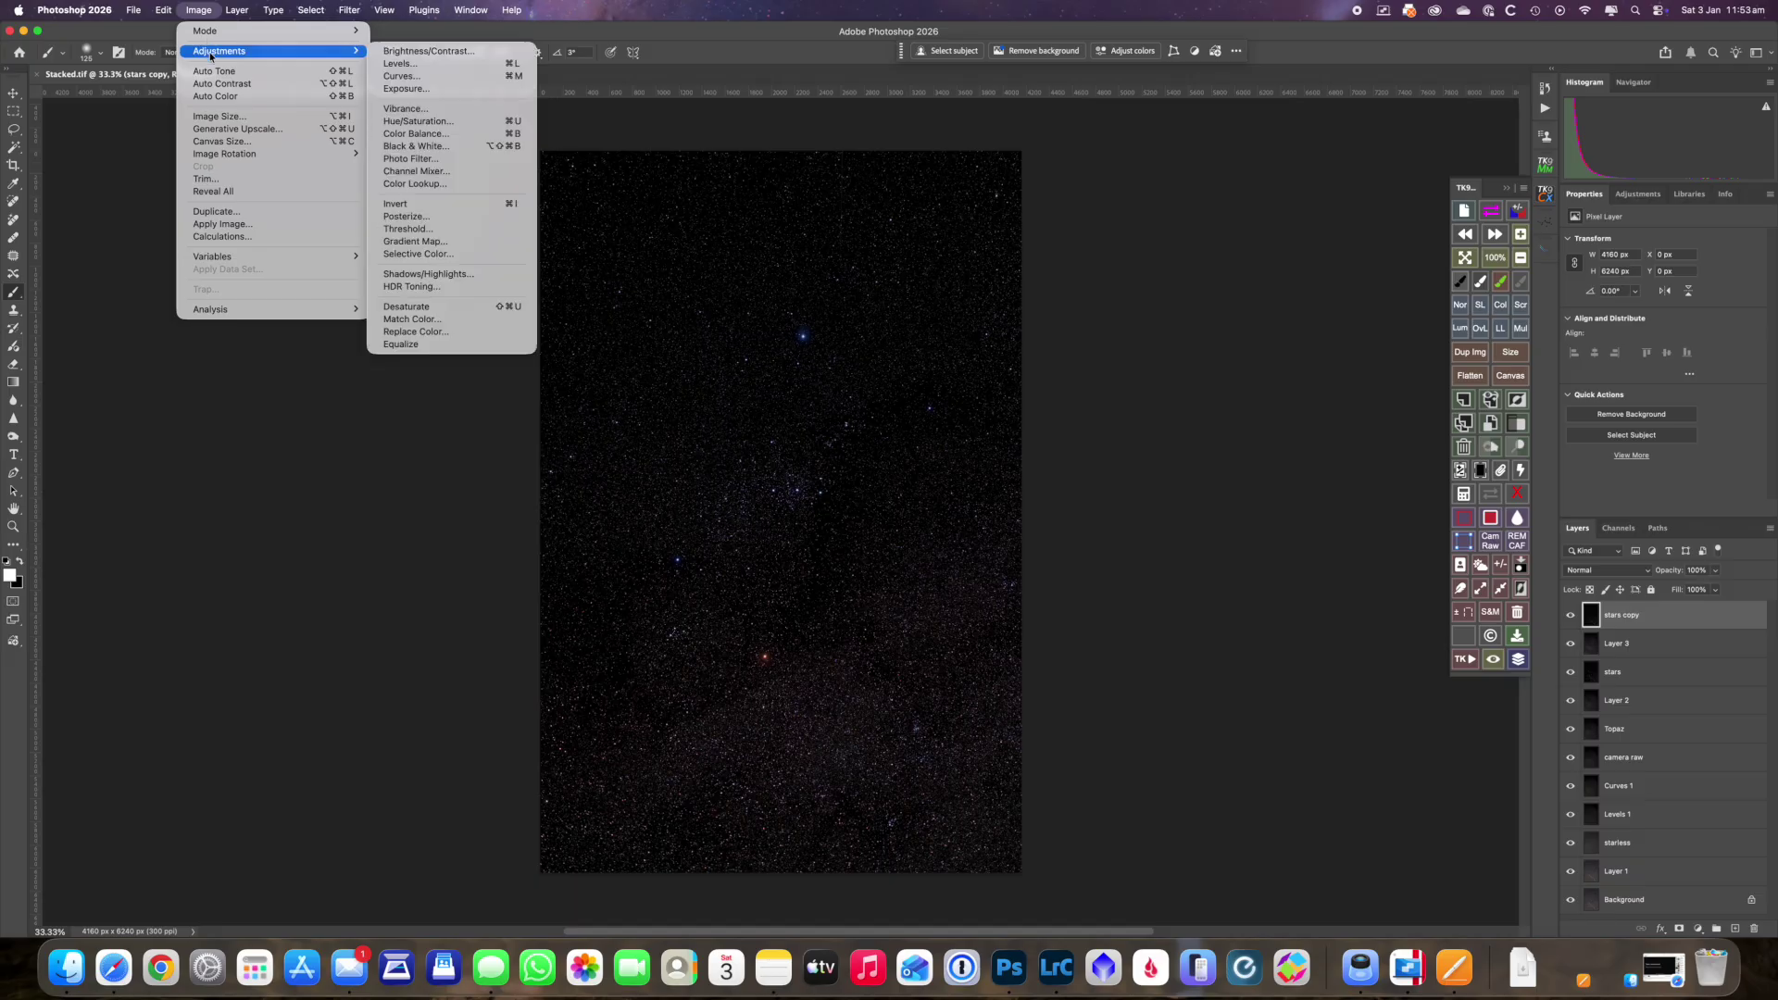
click(456, 52)
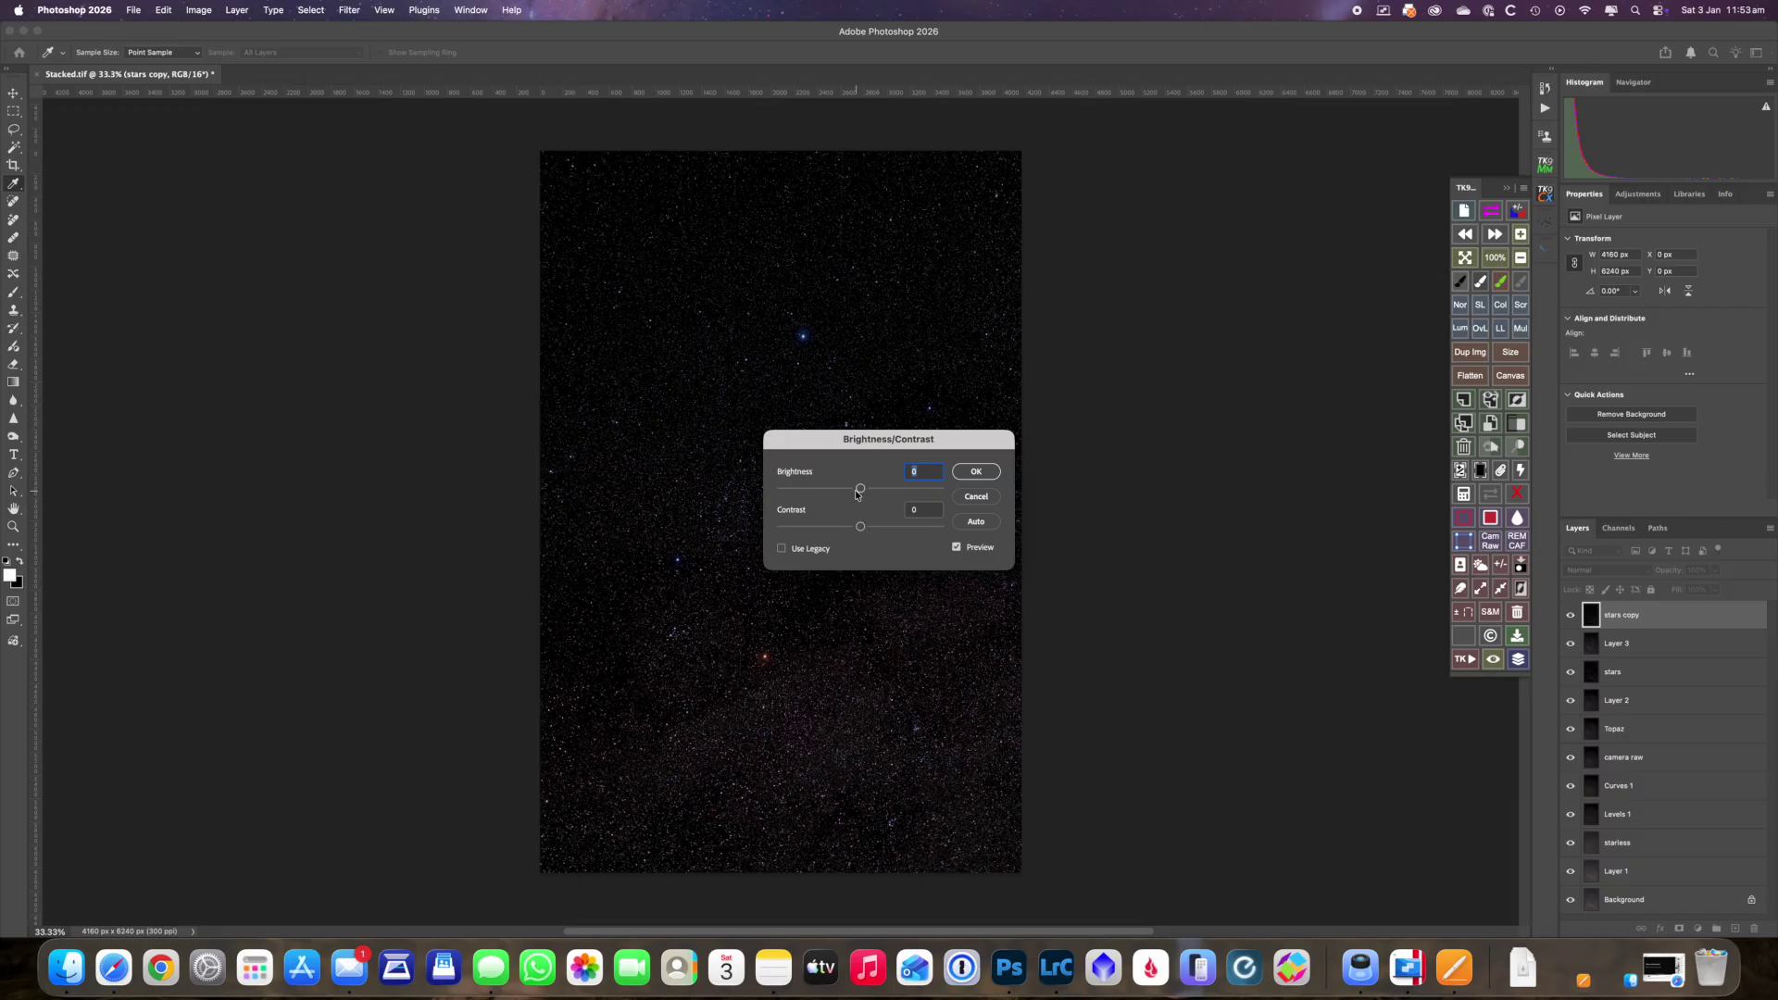
drag(860, 490, 878, 527)
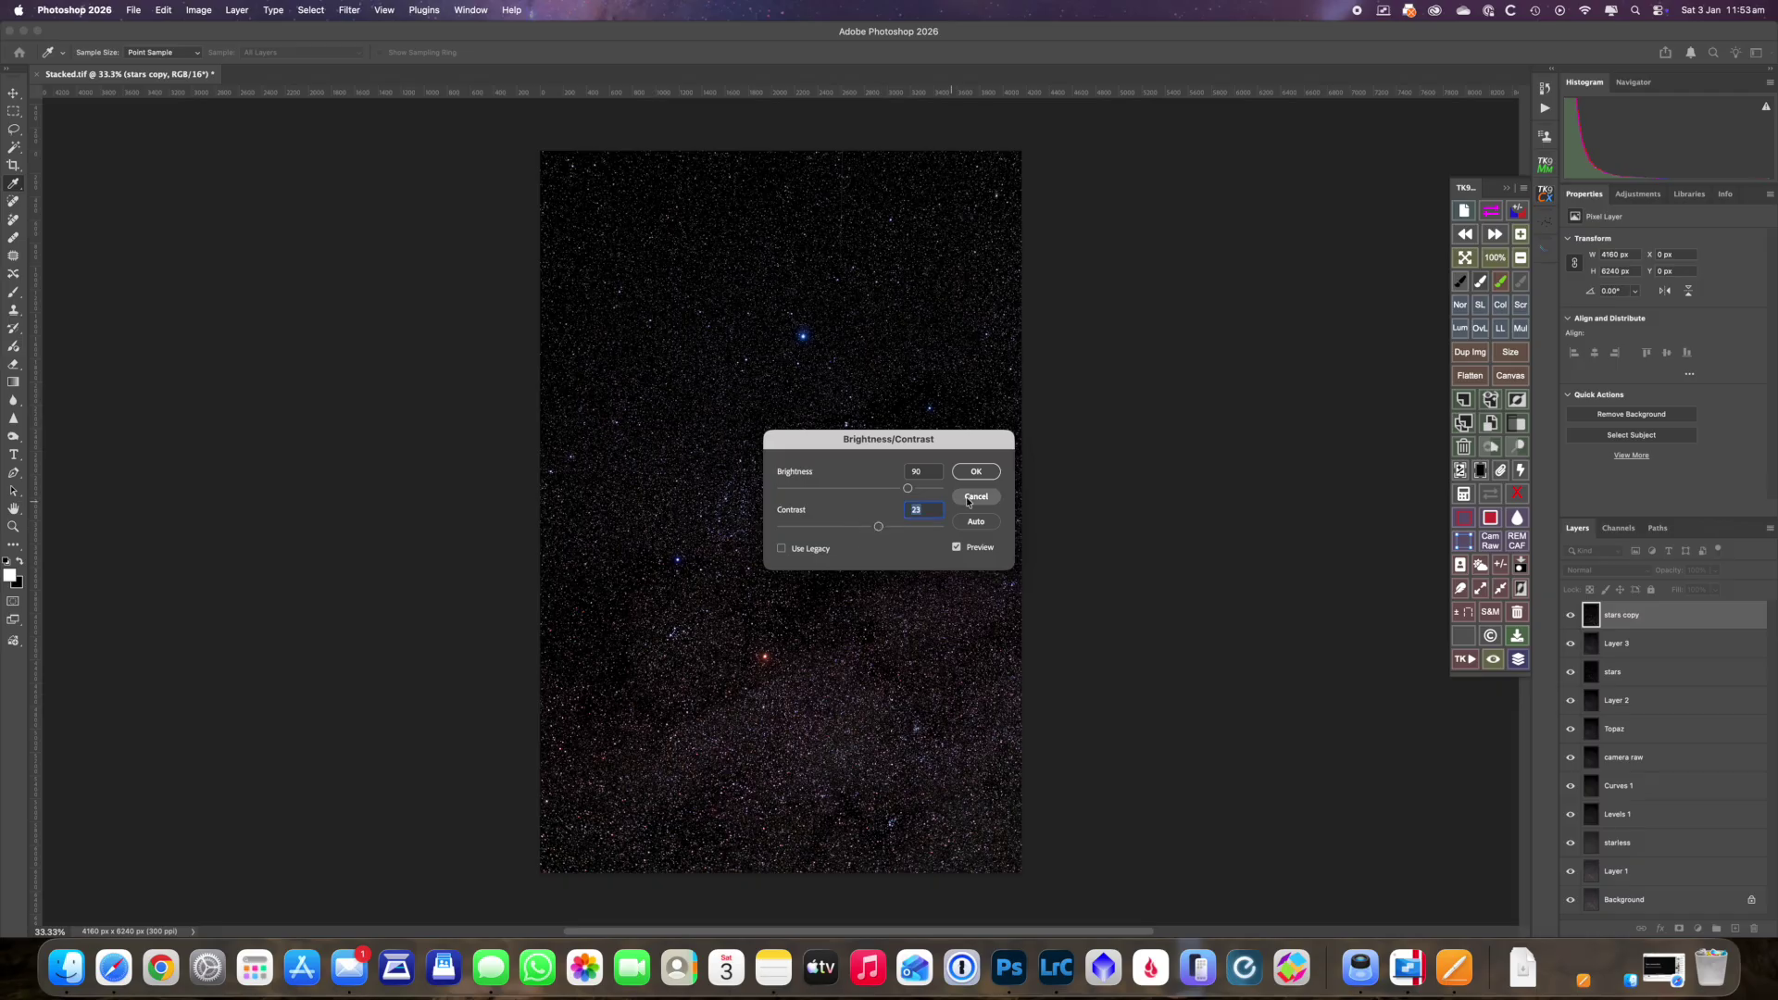
click(986, 474)
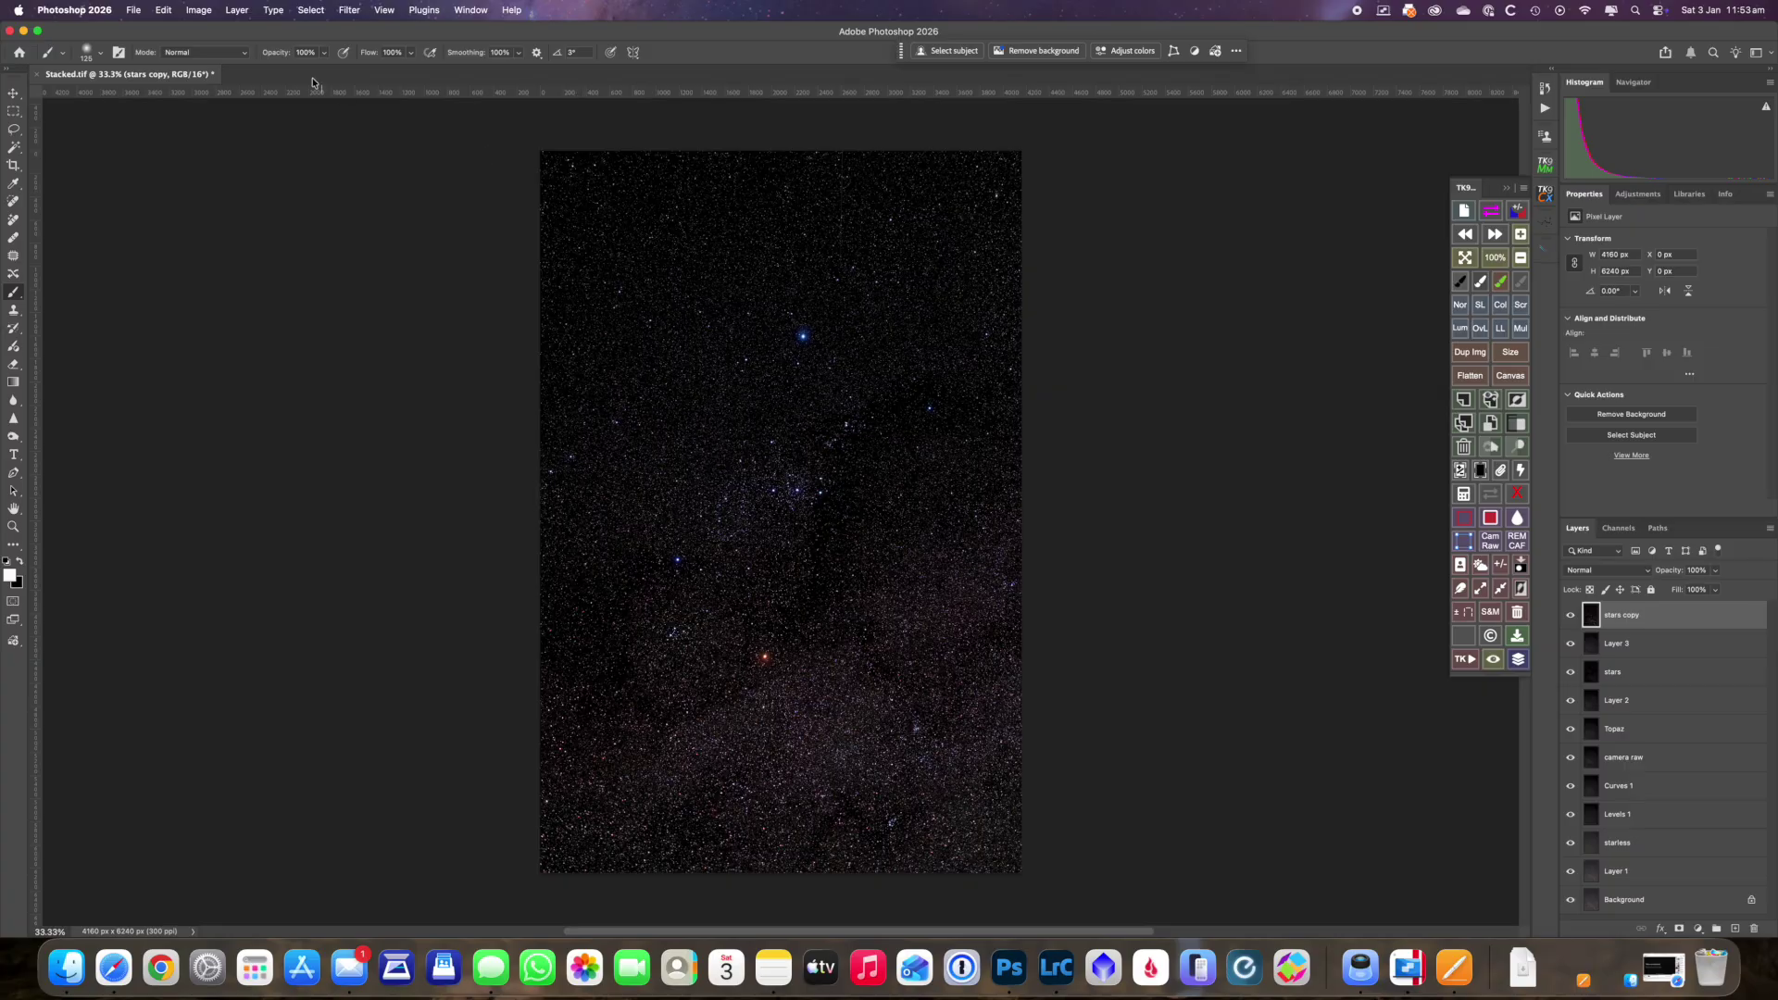
- Soften the stars copy layer with a Gaussian Blur of about 1.7 pixels radius
click(337, 10)
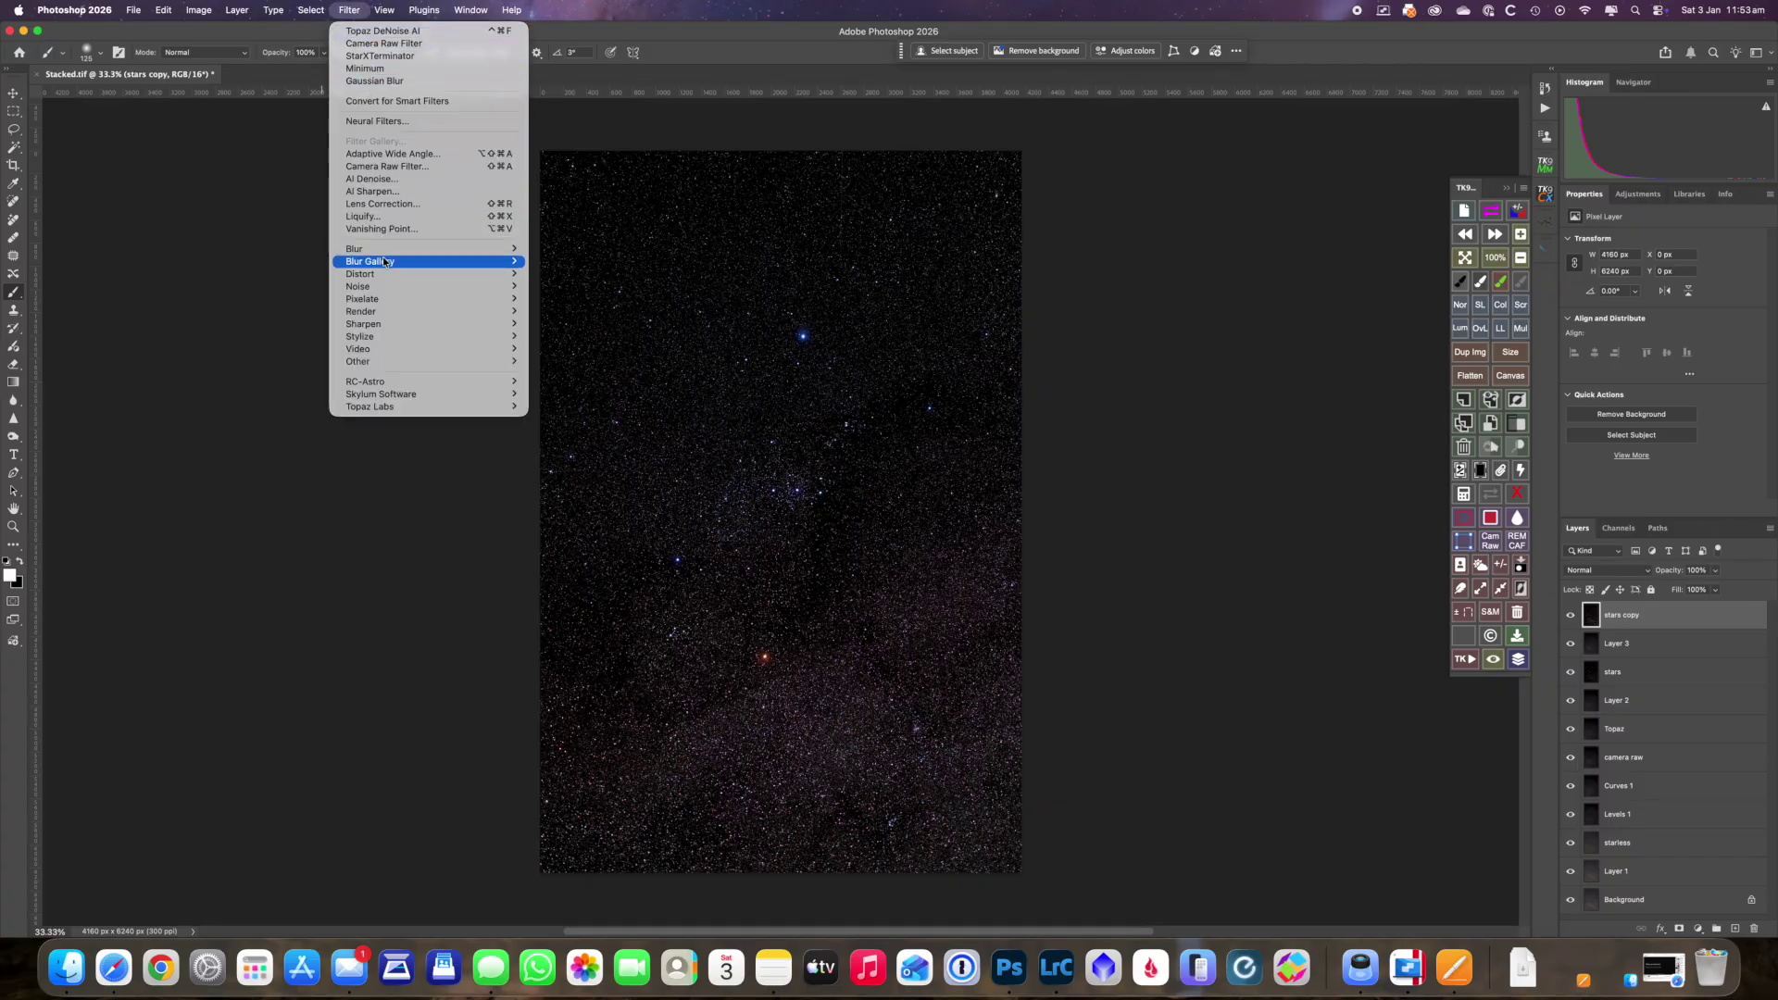
mouse_move(388, 250)
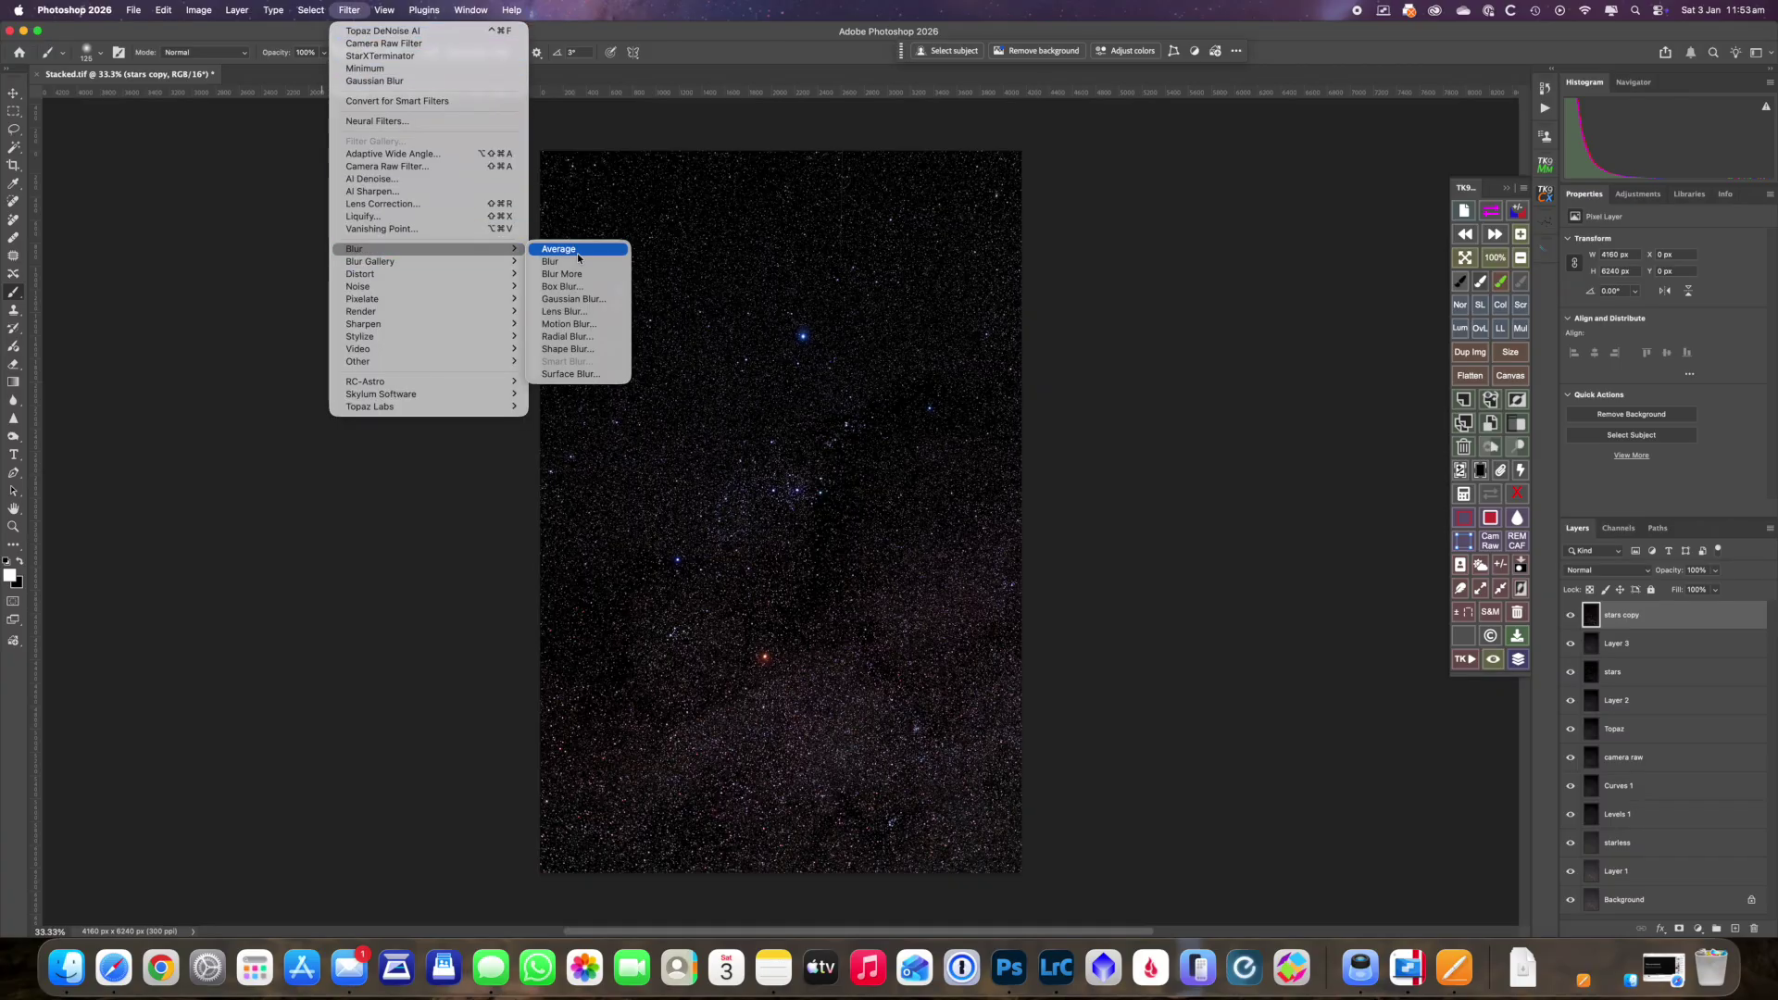
click(592, 300)
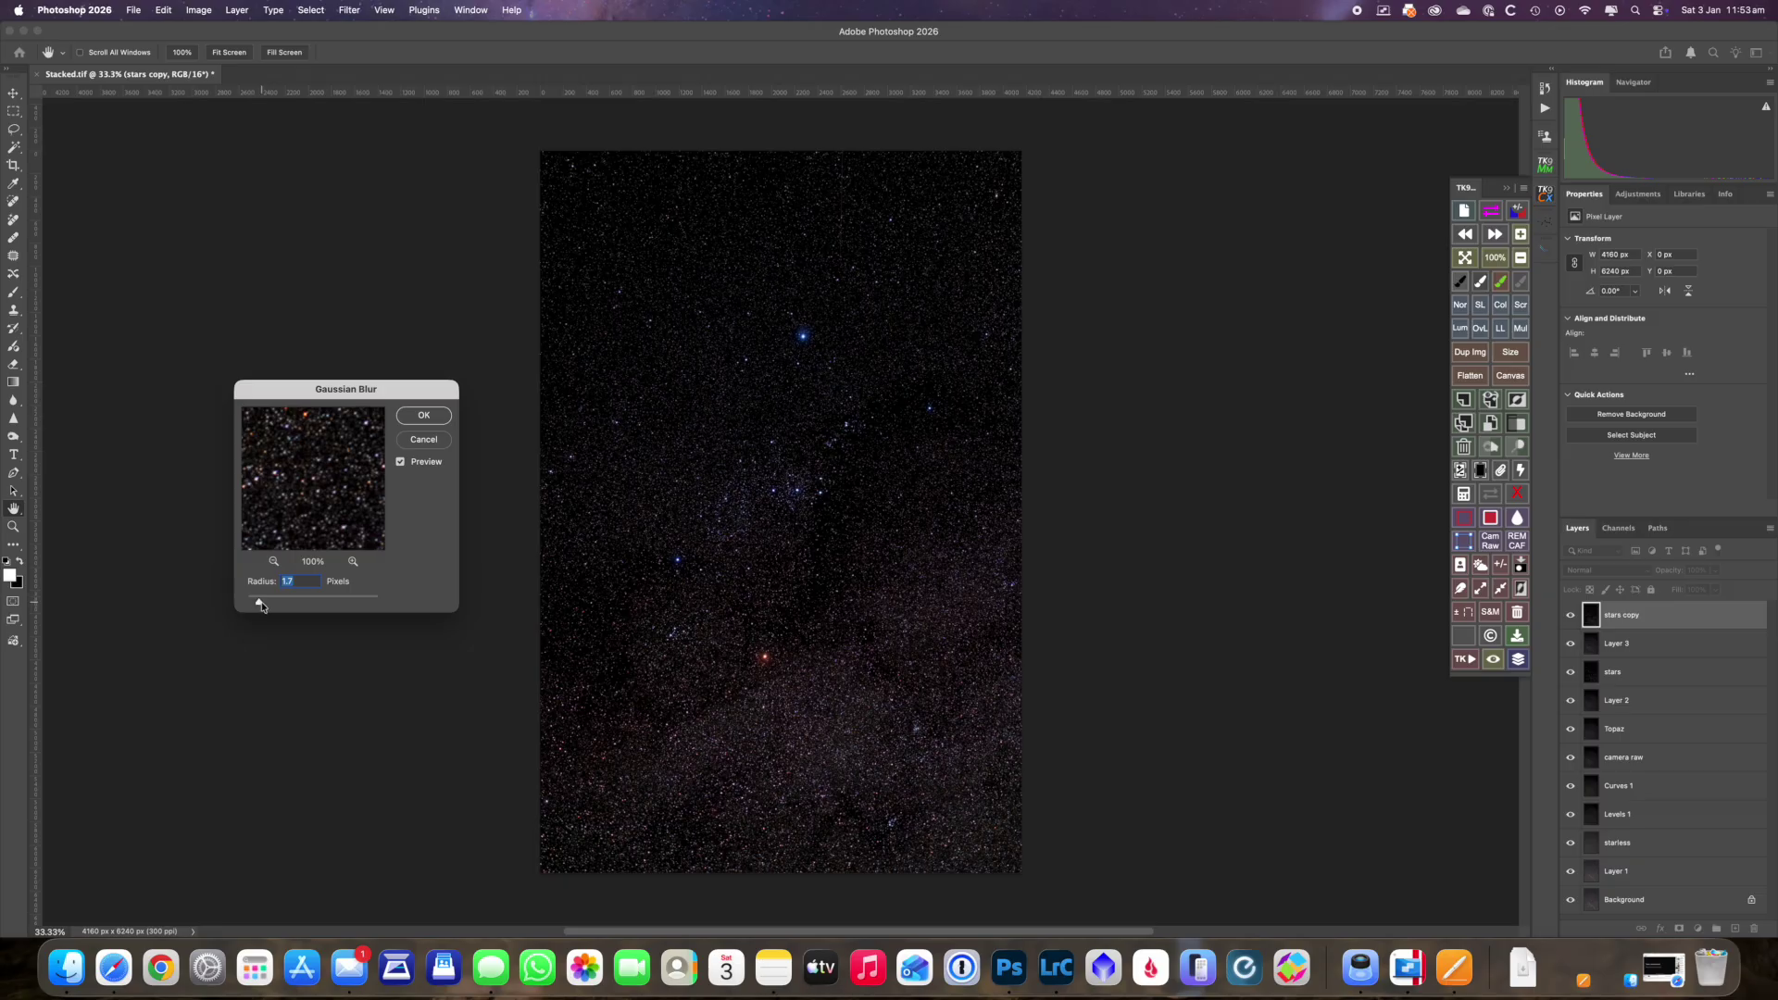
drag(260, 606, 260, 606)
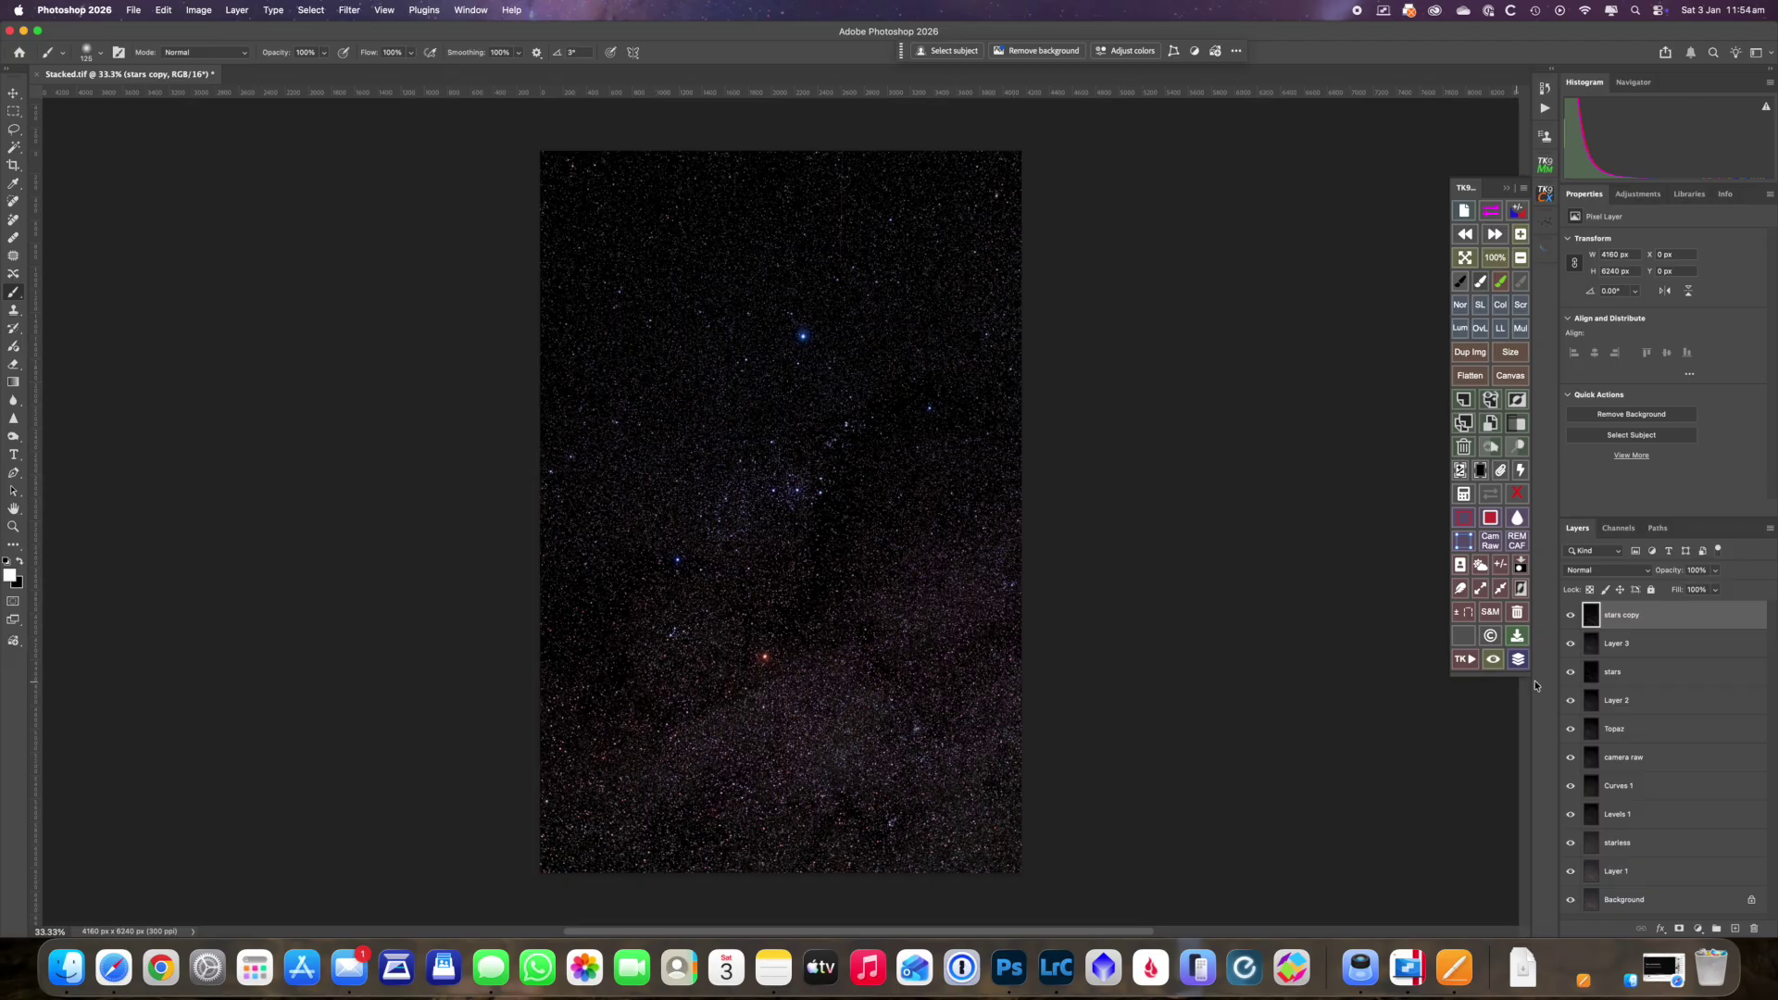
- Set the stars copy layer to Screen mode and hide it behind an inverted, all-black layer mask
click(1649, 572)
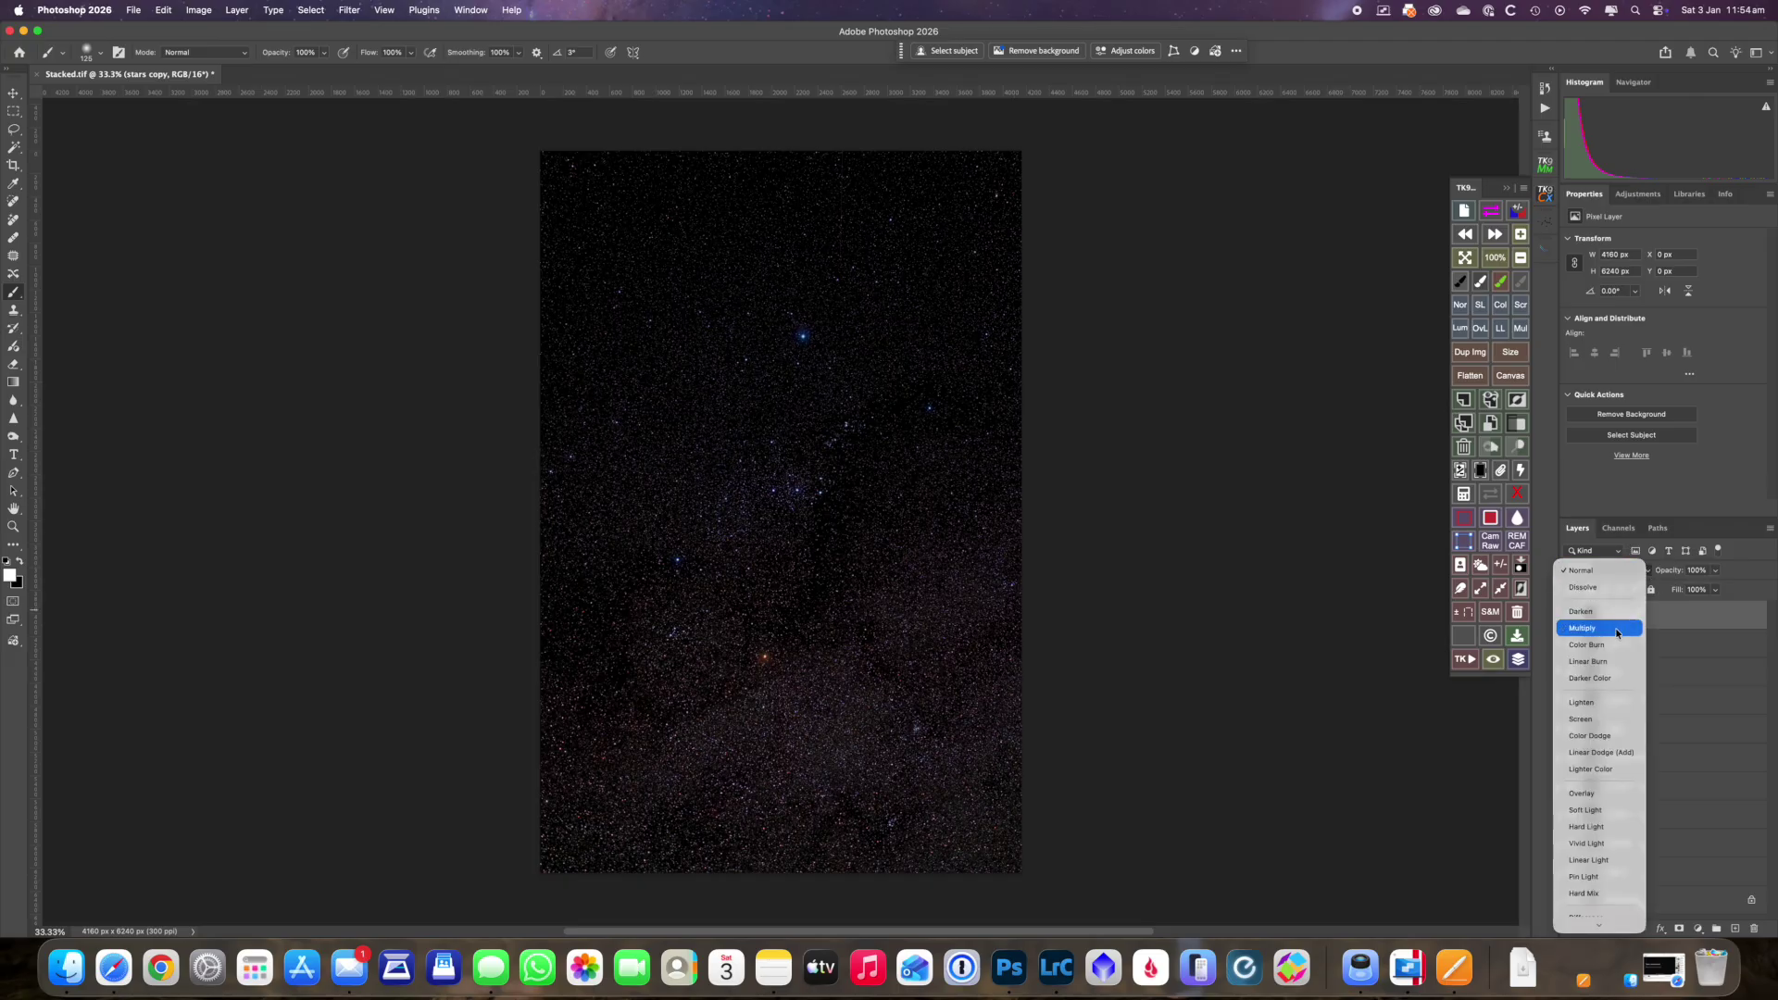
click(1602, 723)
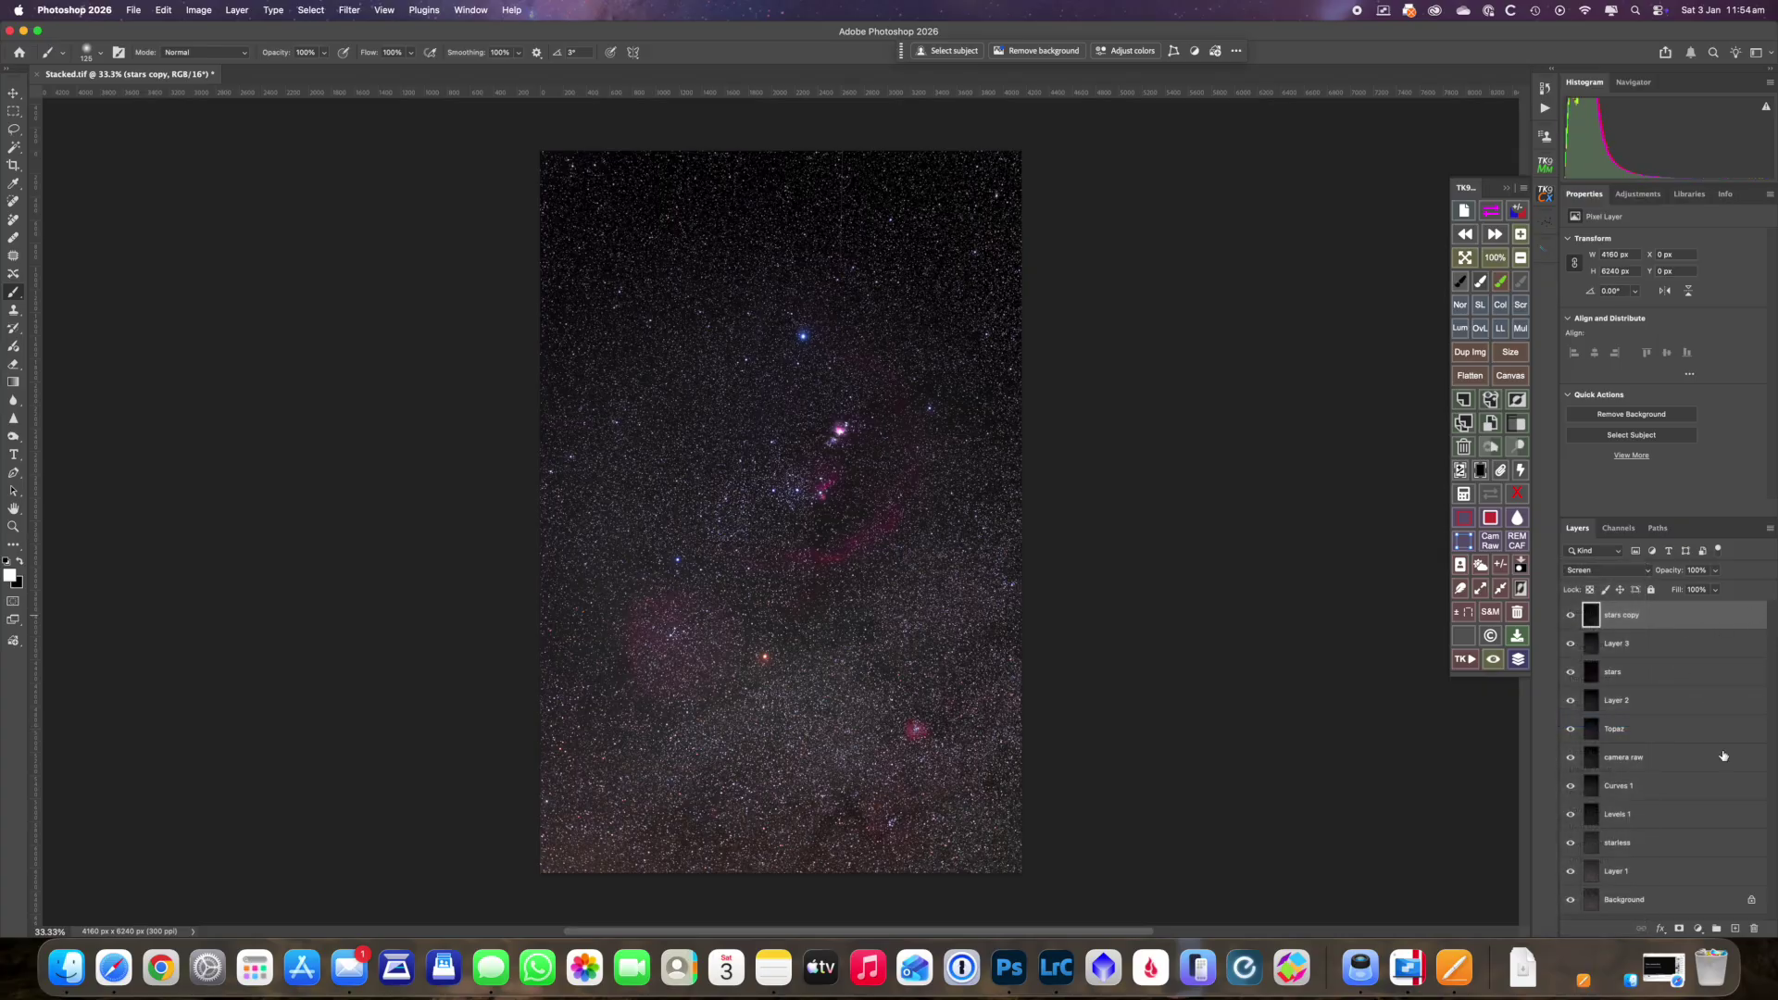
click(1678, 928)
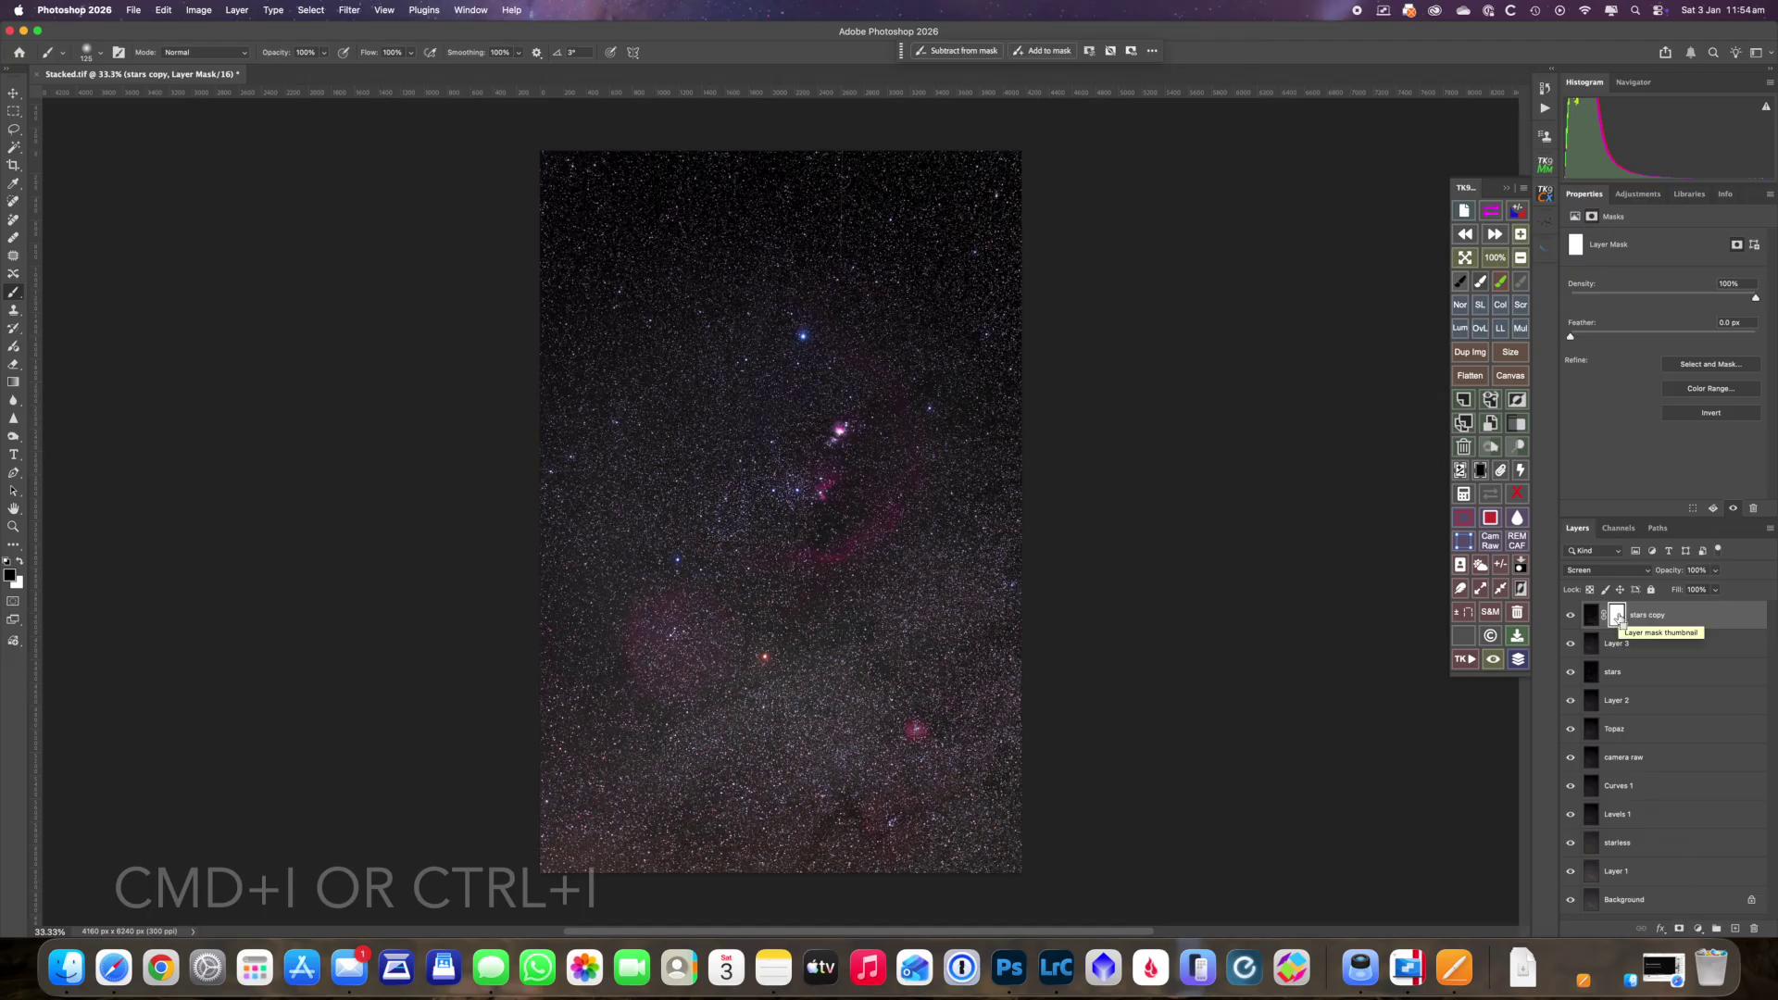
key(super+i)
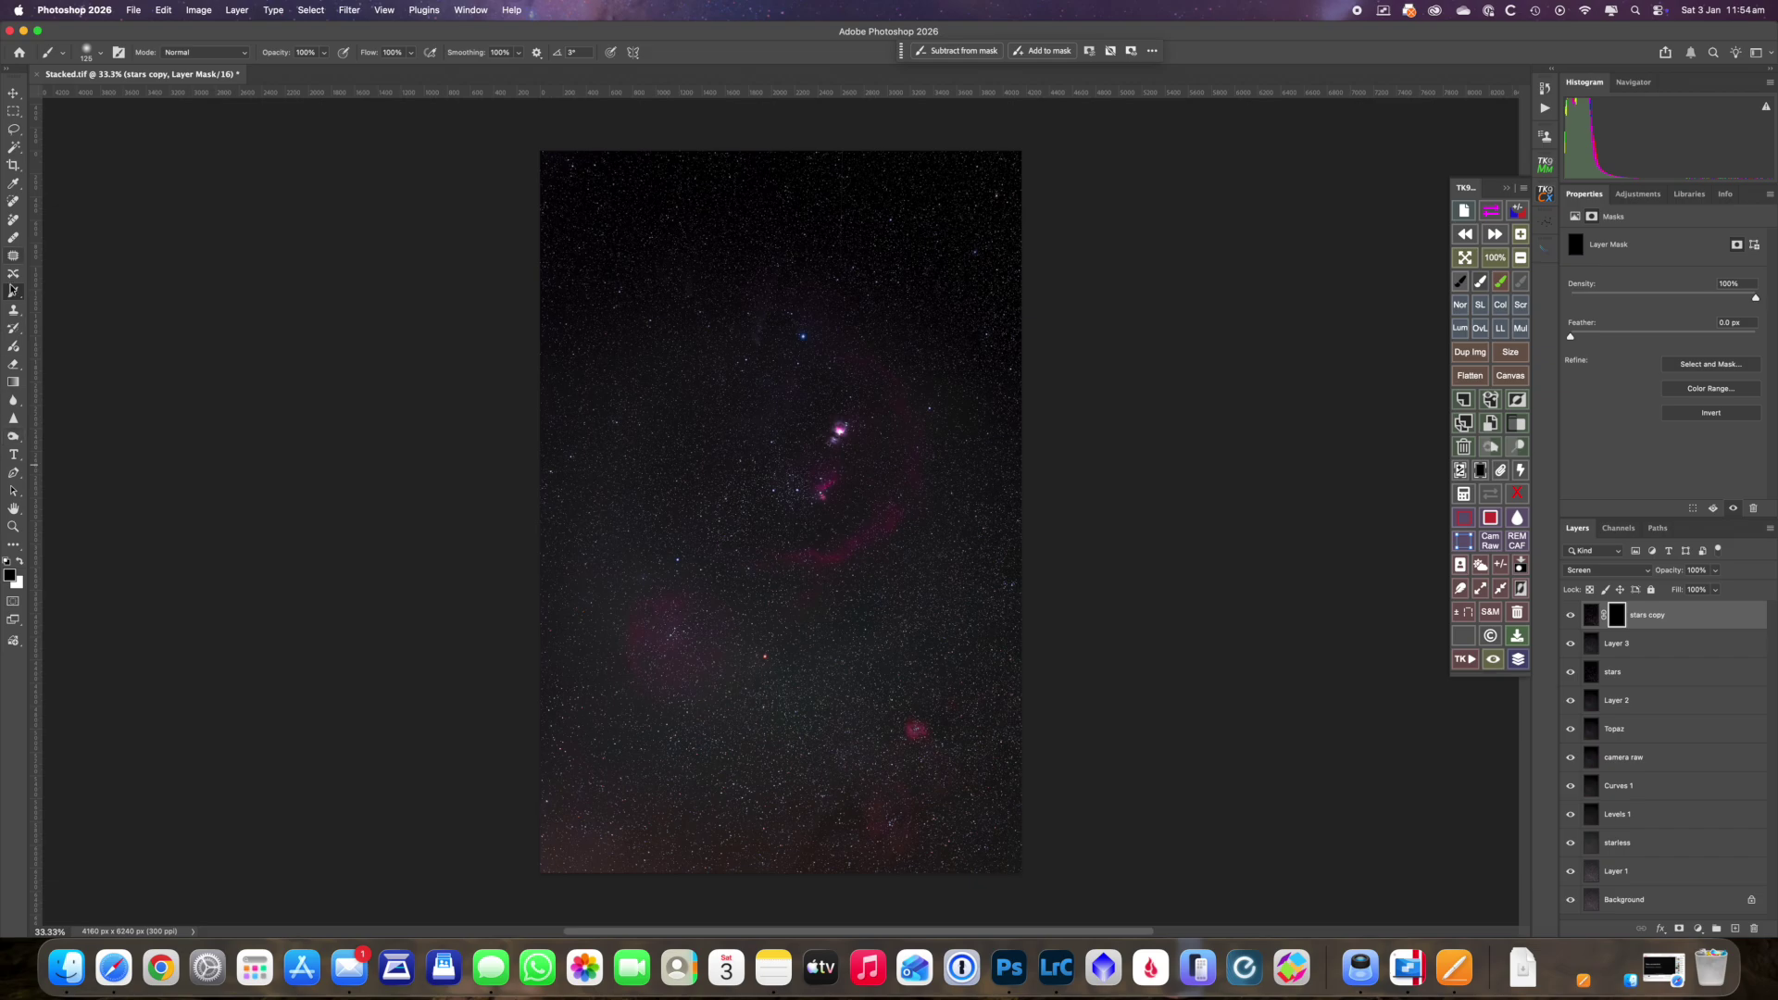
- Paint white on the stars copy mask with a smaller brush at 60% opacity to reveal the brightest stars of the constellation
click(21, 562)
key(bracketleft)
key(bracketleft)
key(bracketleft)
click(324, 53)
drag(323, 71, 299, 77)
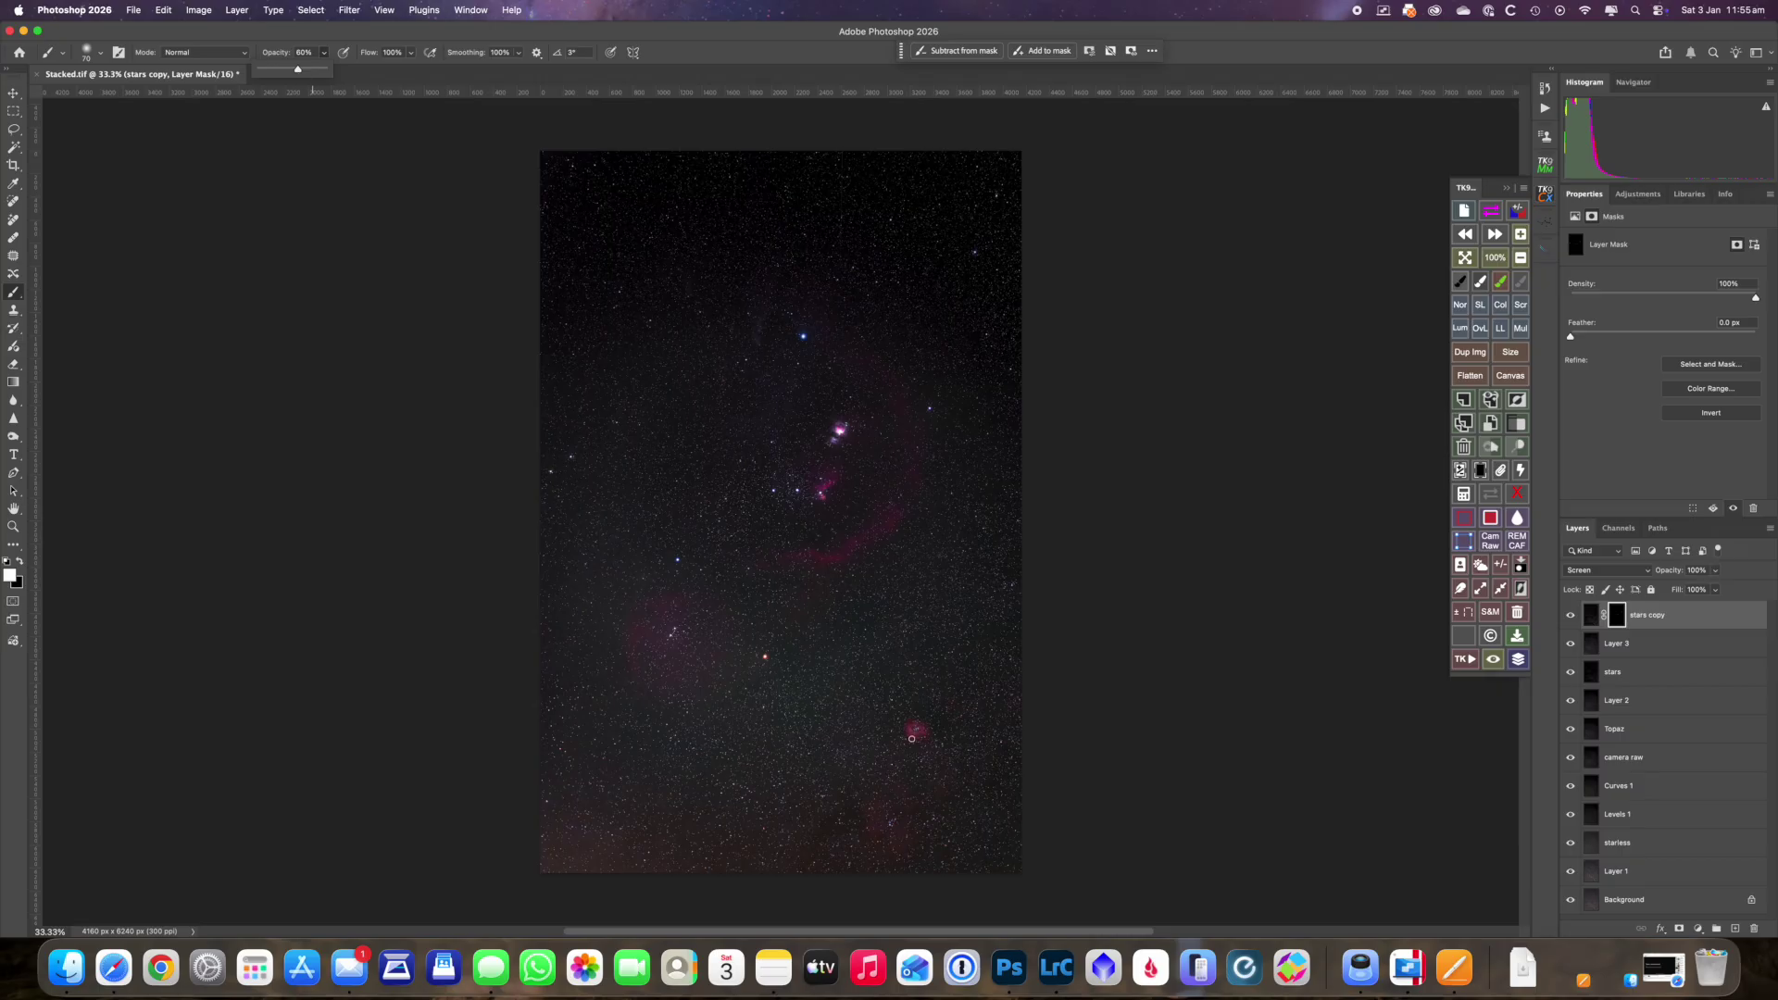
- Enlarge the brush and reveal the stars copy over the small red nebula in the lower right of the image
scroll(915, 732, down, 1)
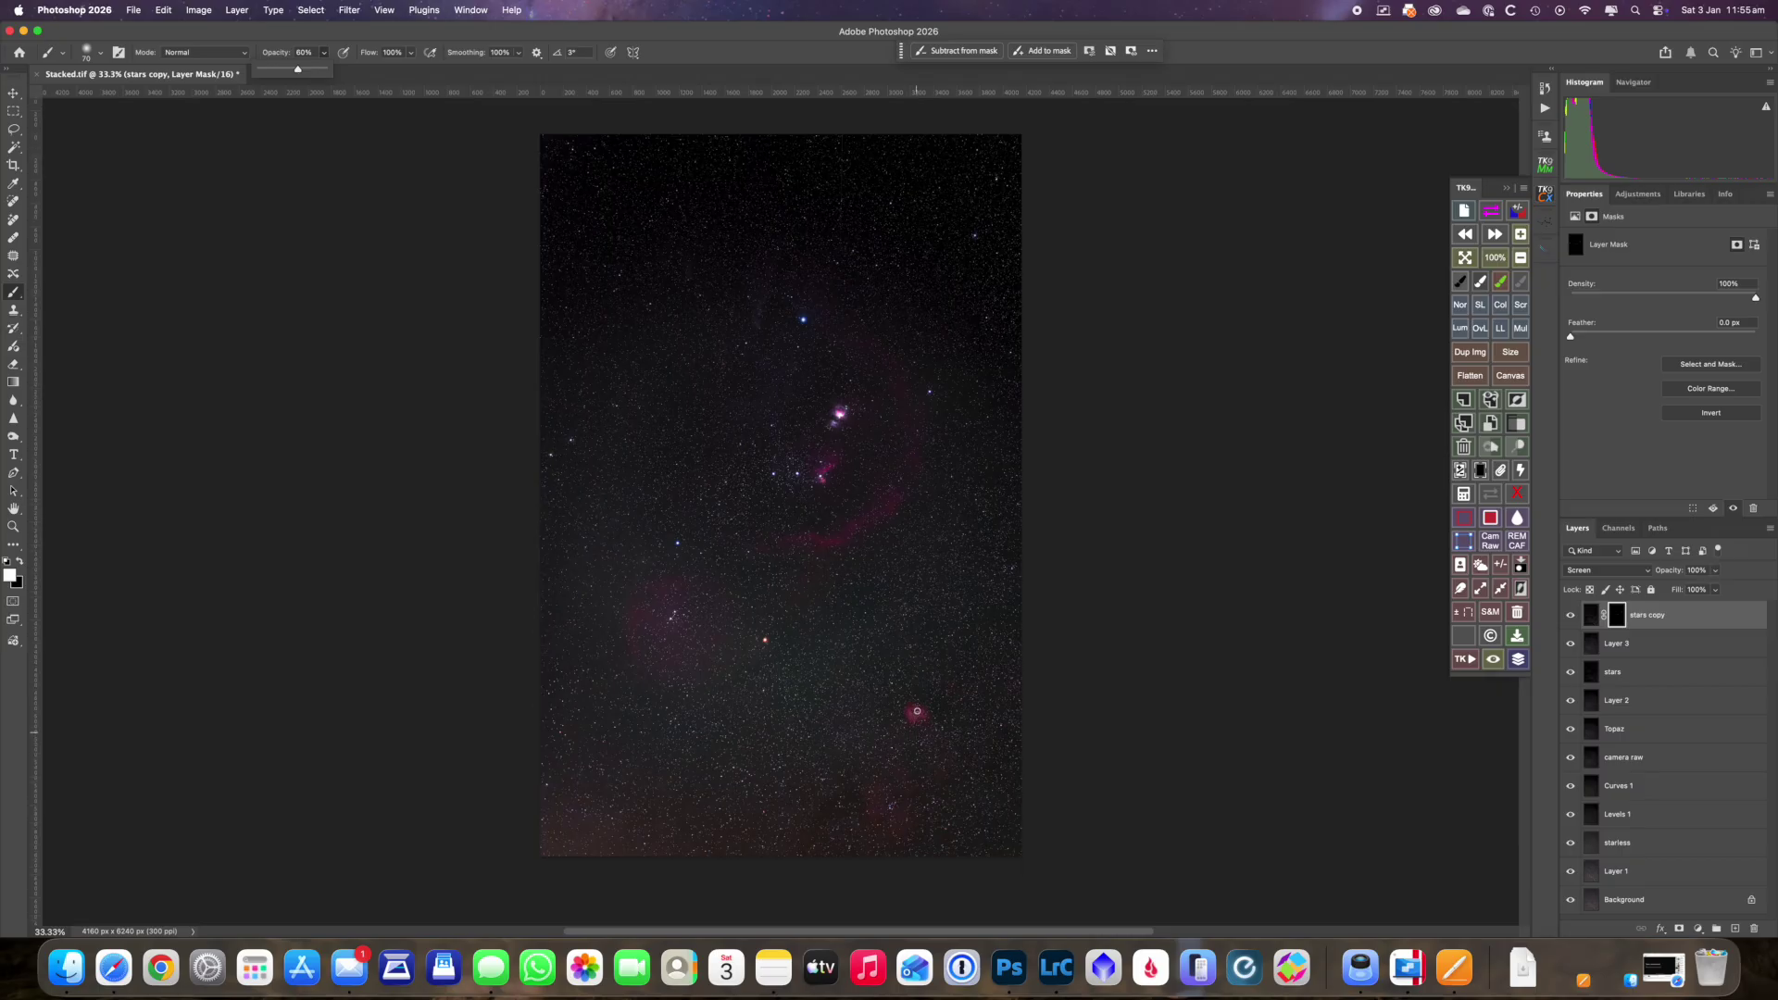
key(bracketright)
key(bracketright)
key(bracketright)
click(918, 712)
- Stamp the visible layers into a new layer and run Astro Panel's Milky Way star reduction twice
click(1490, 400)
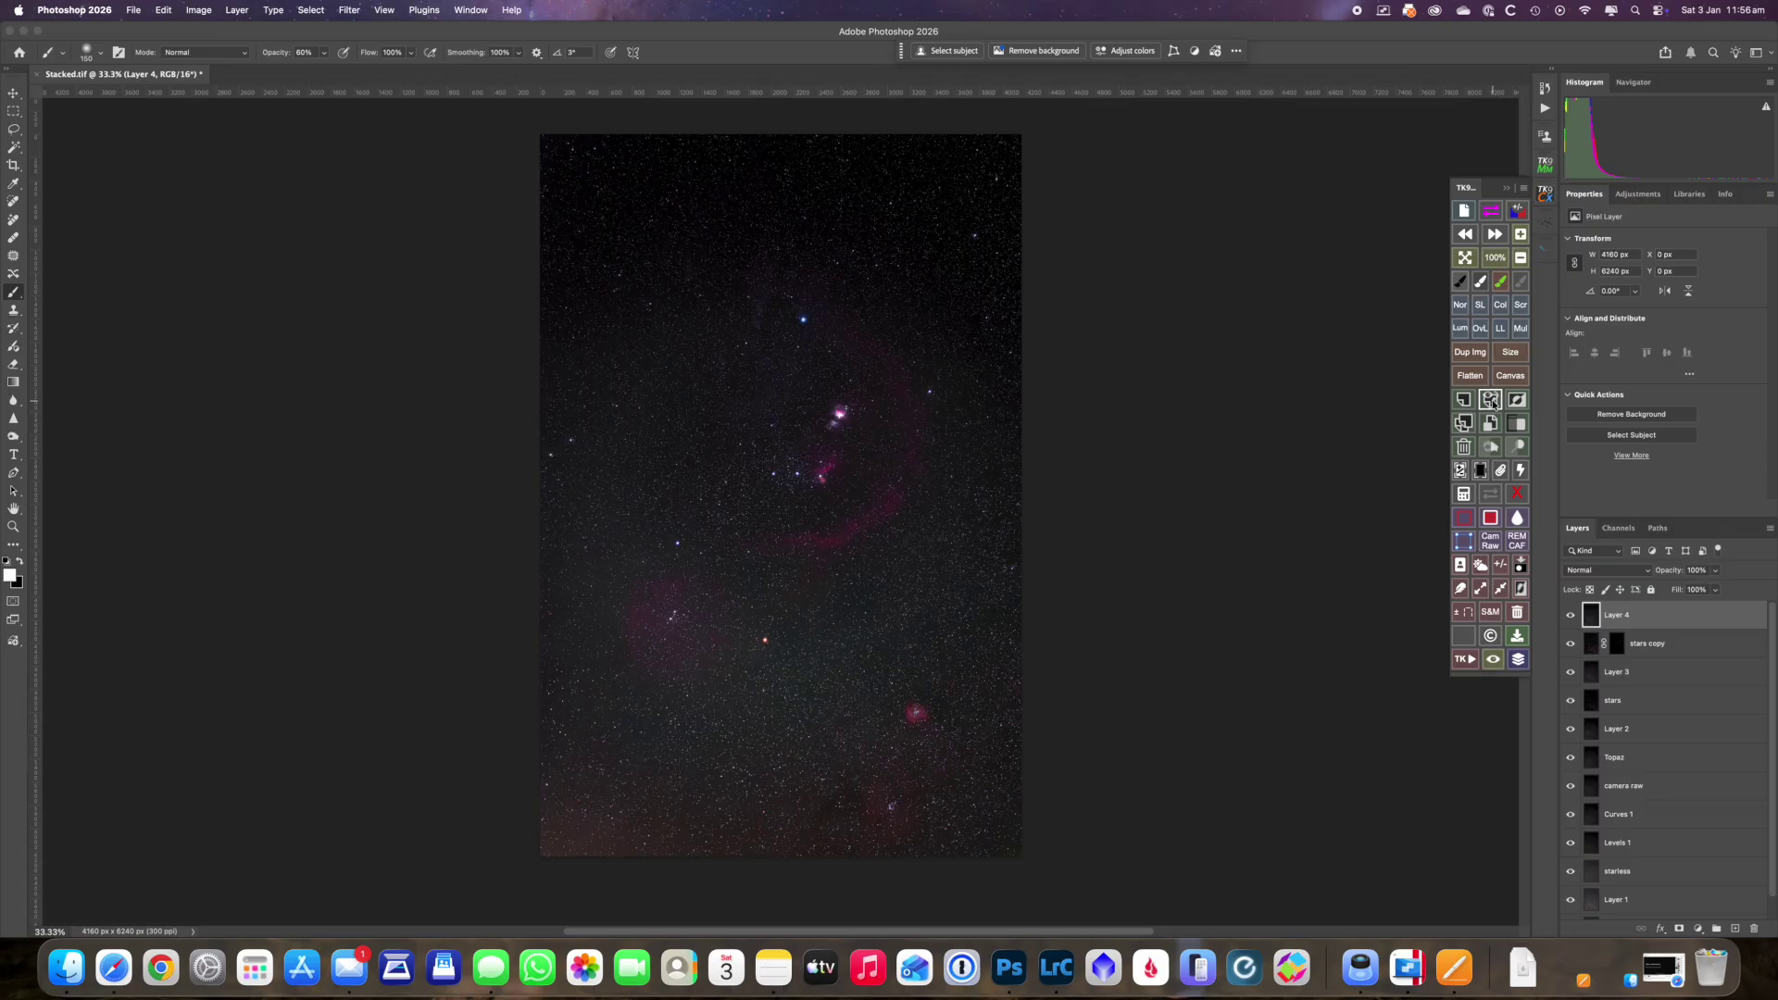
click(1546, 224)
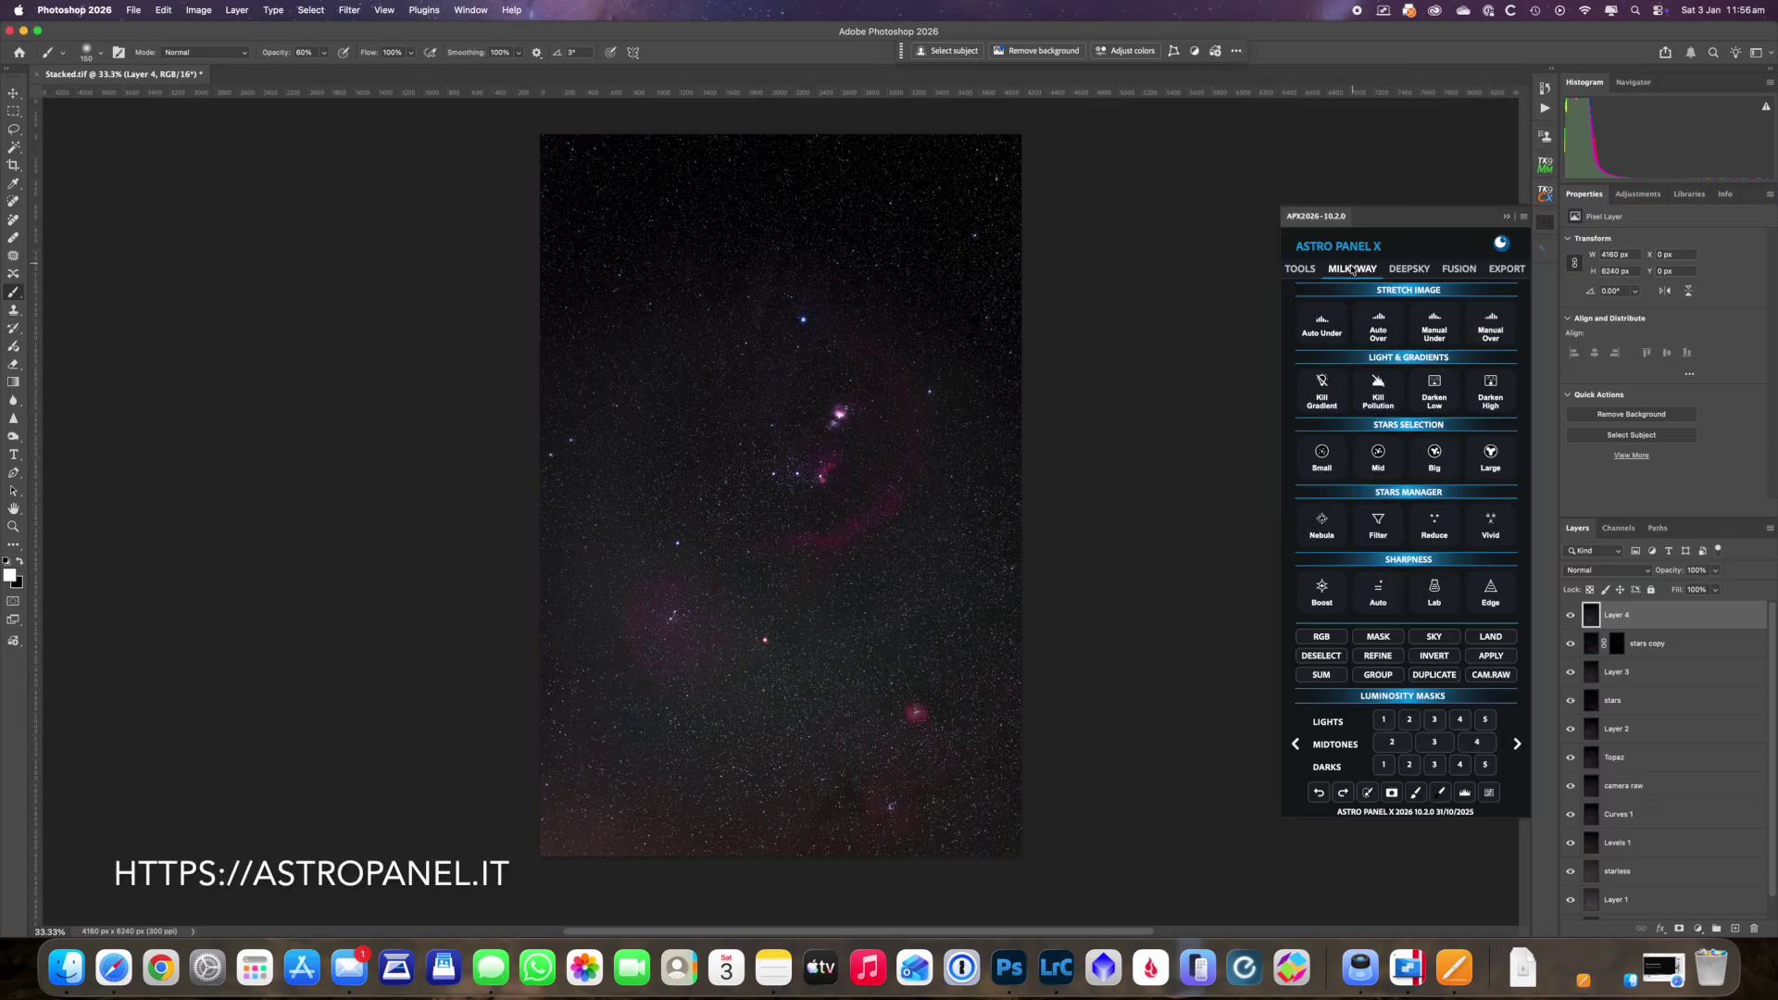
click(1438, 526)
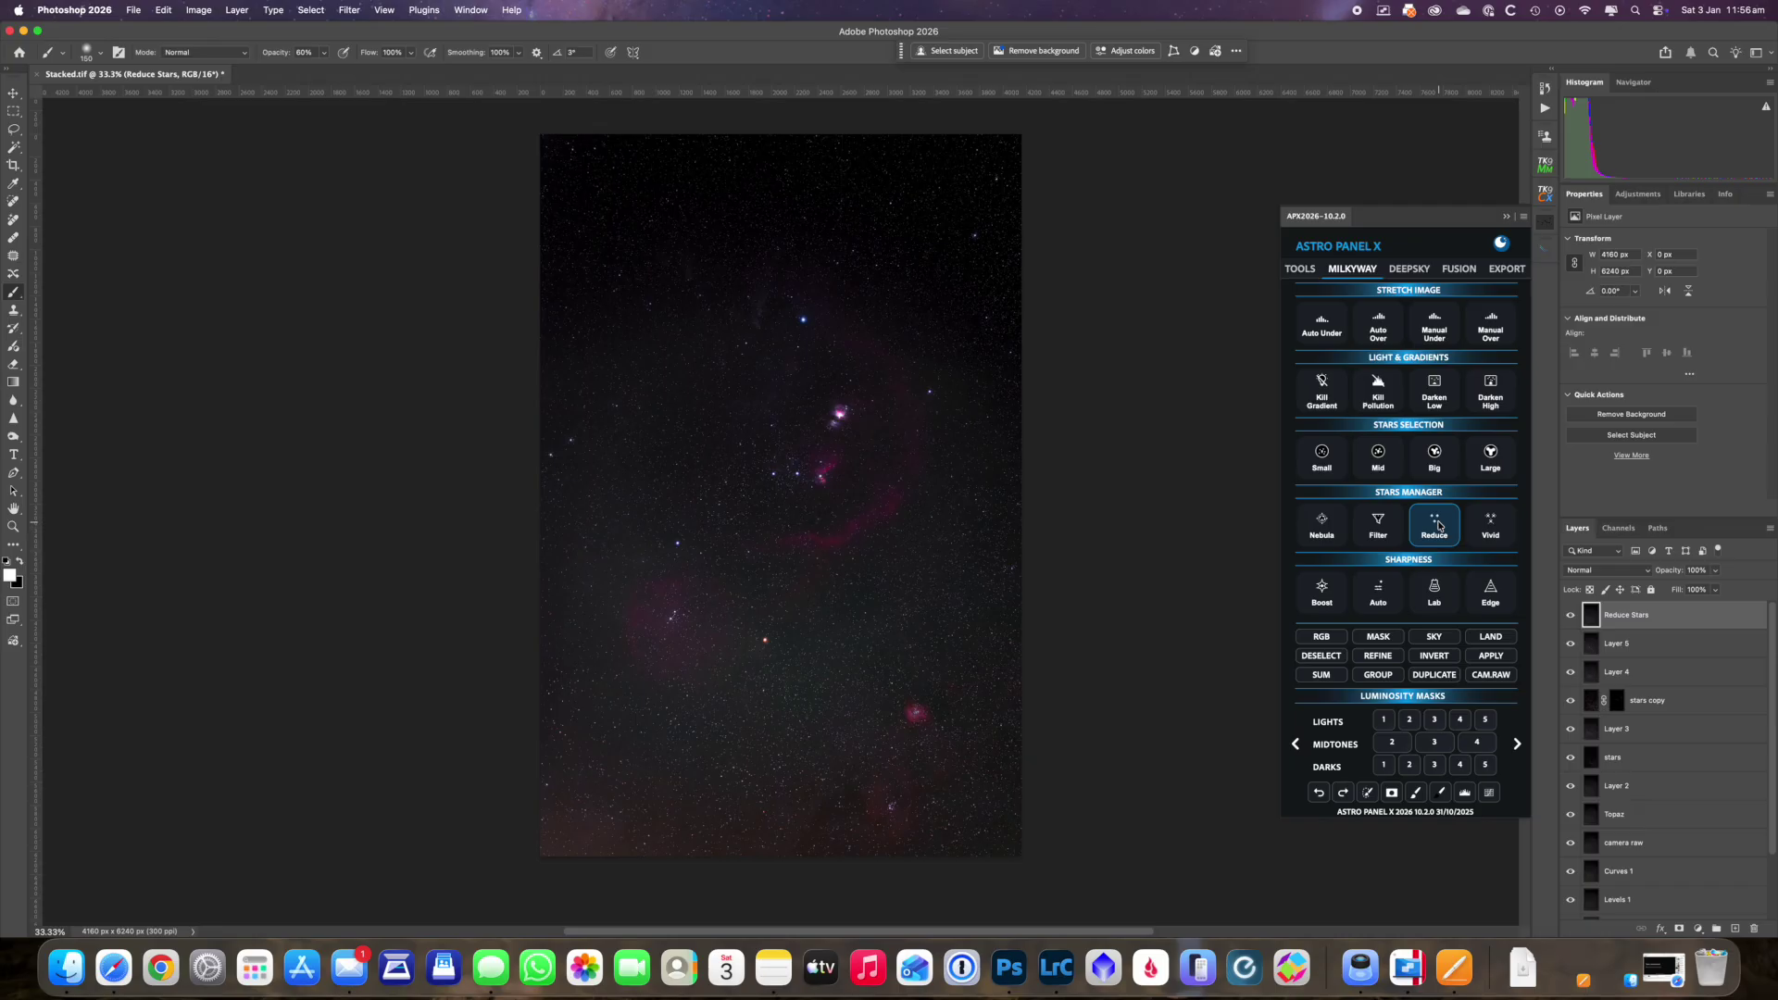
click(1438, 526)
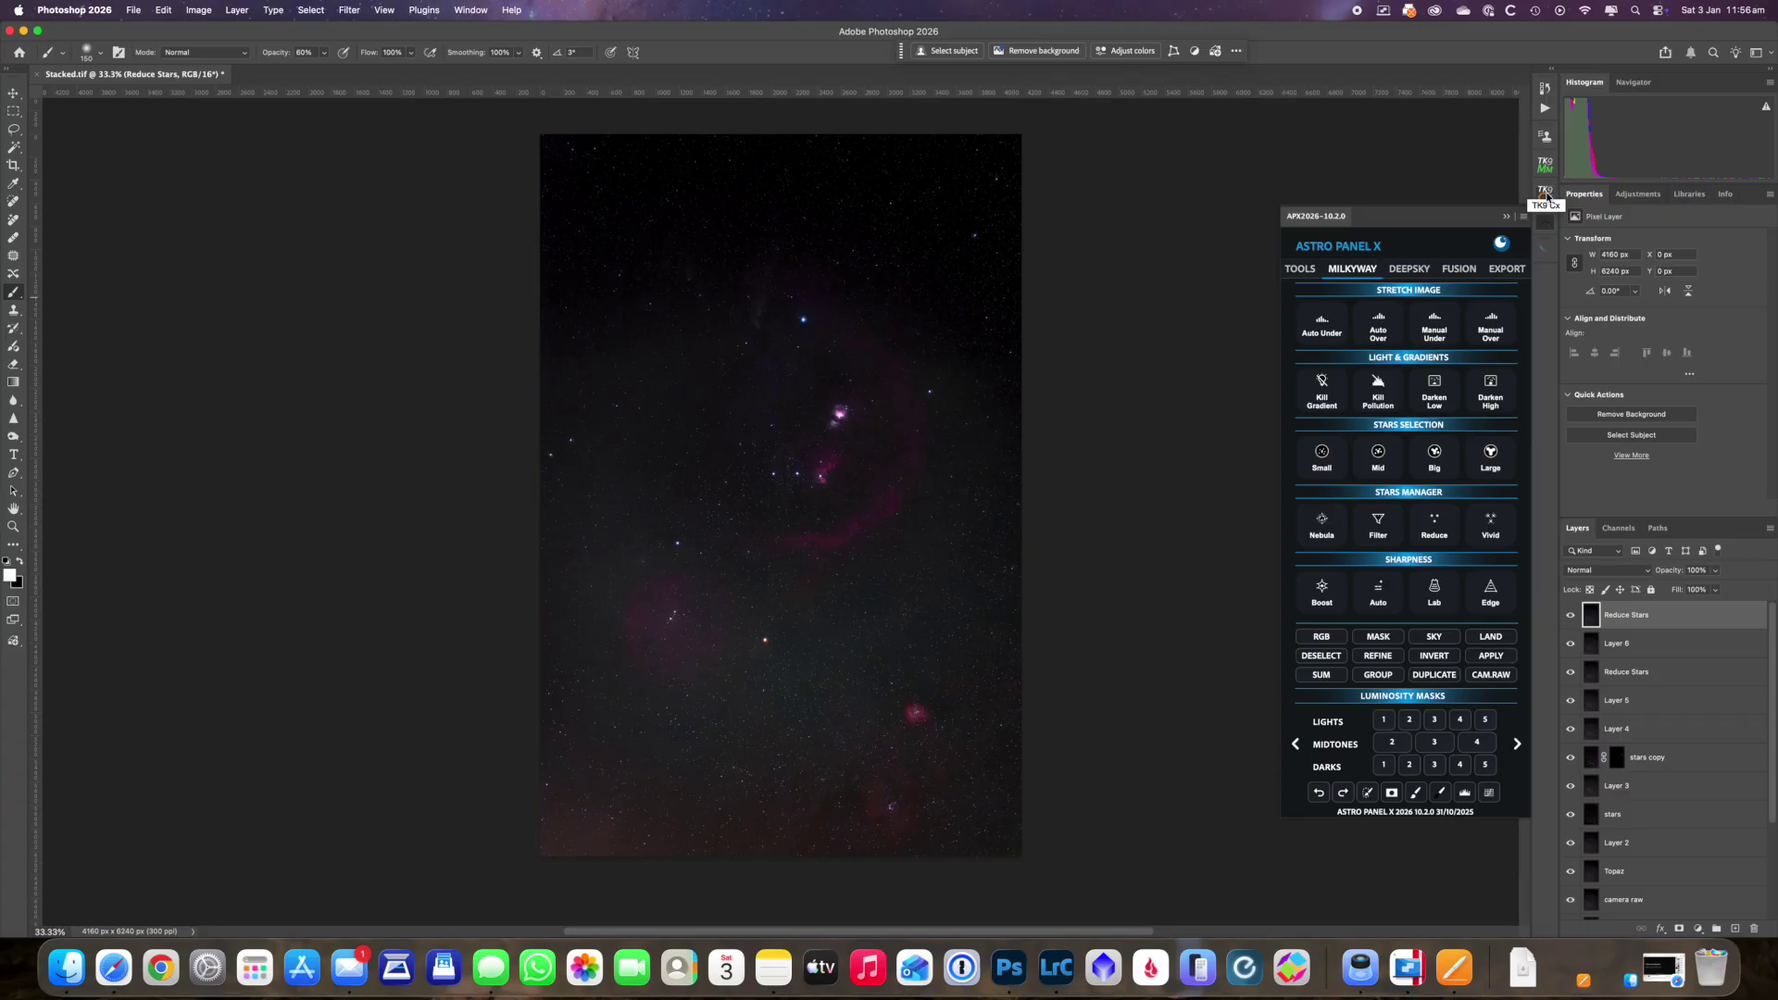
click(1545, 190)
click(1546, 195)
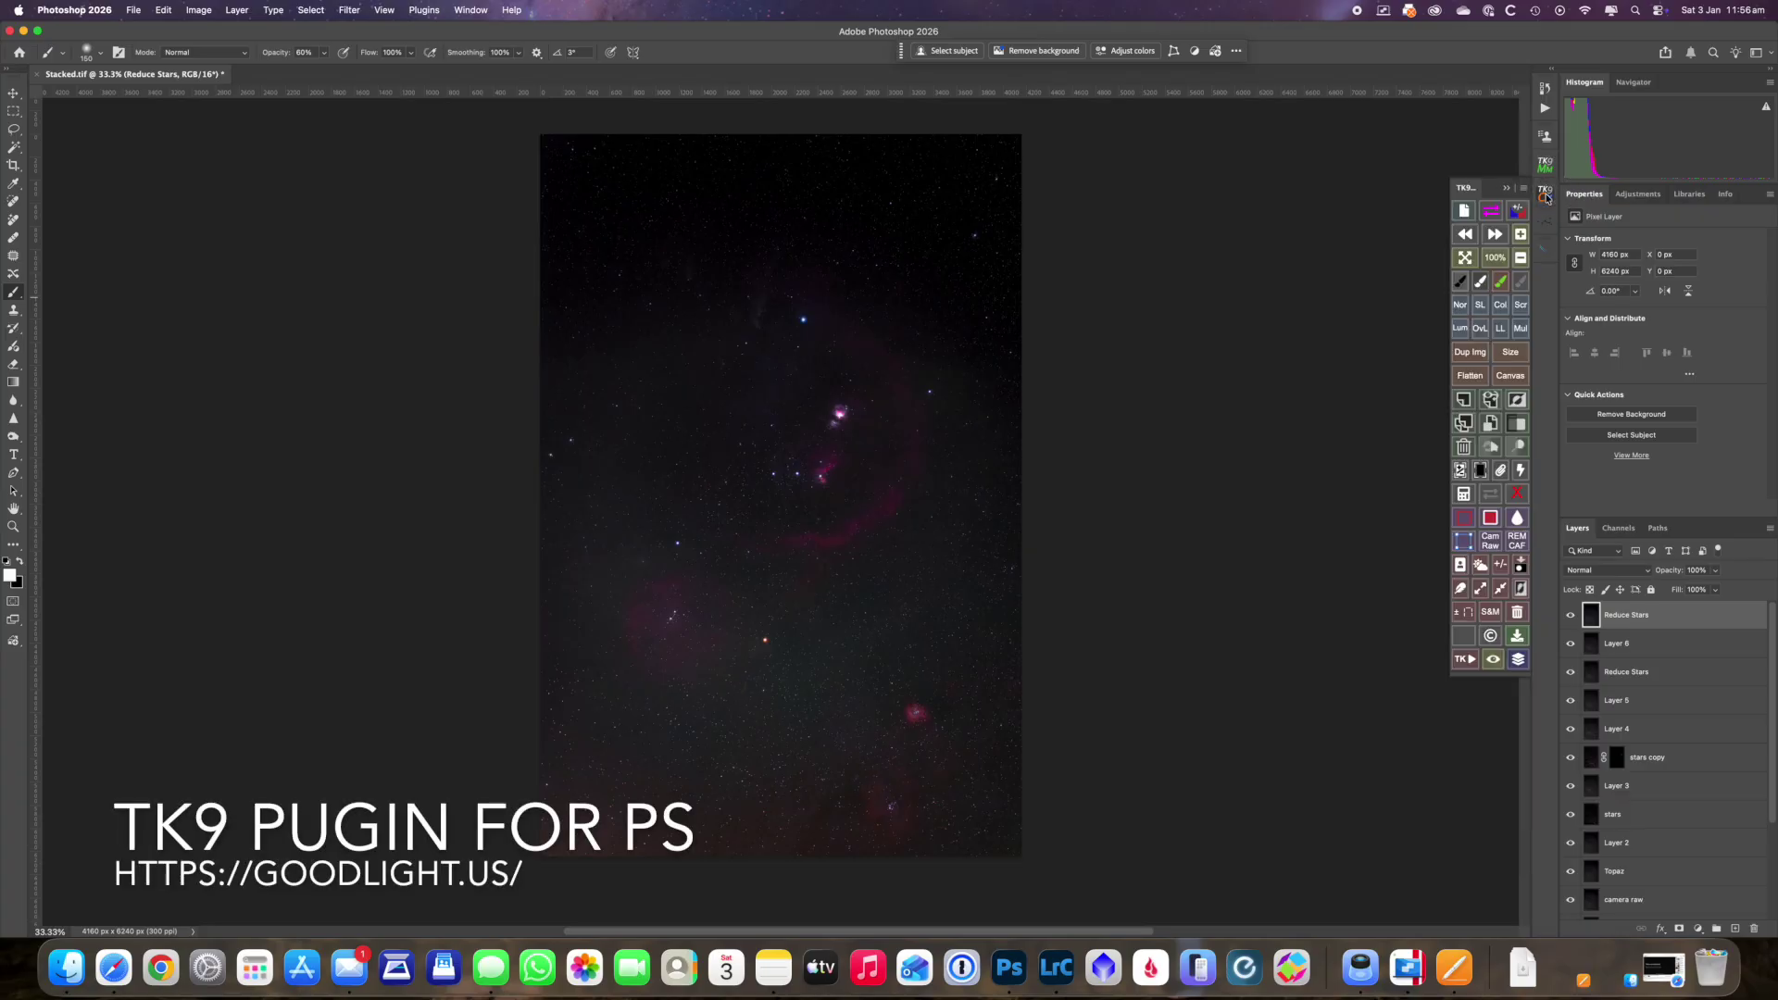
- Save the layered image in Photoshop format as Stacked-demo.psd in the 260102 folder, with Maximize Compatibility on
click(134, 11)
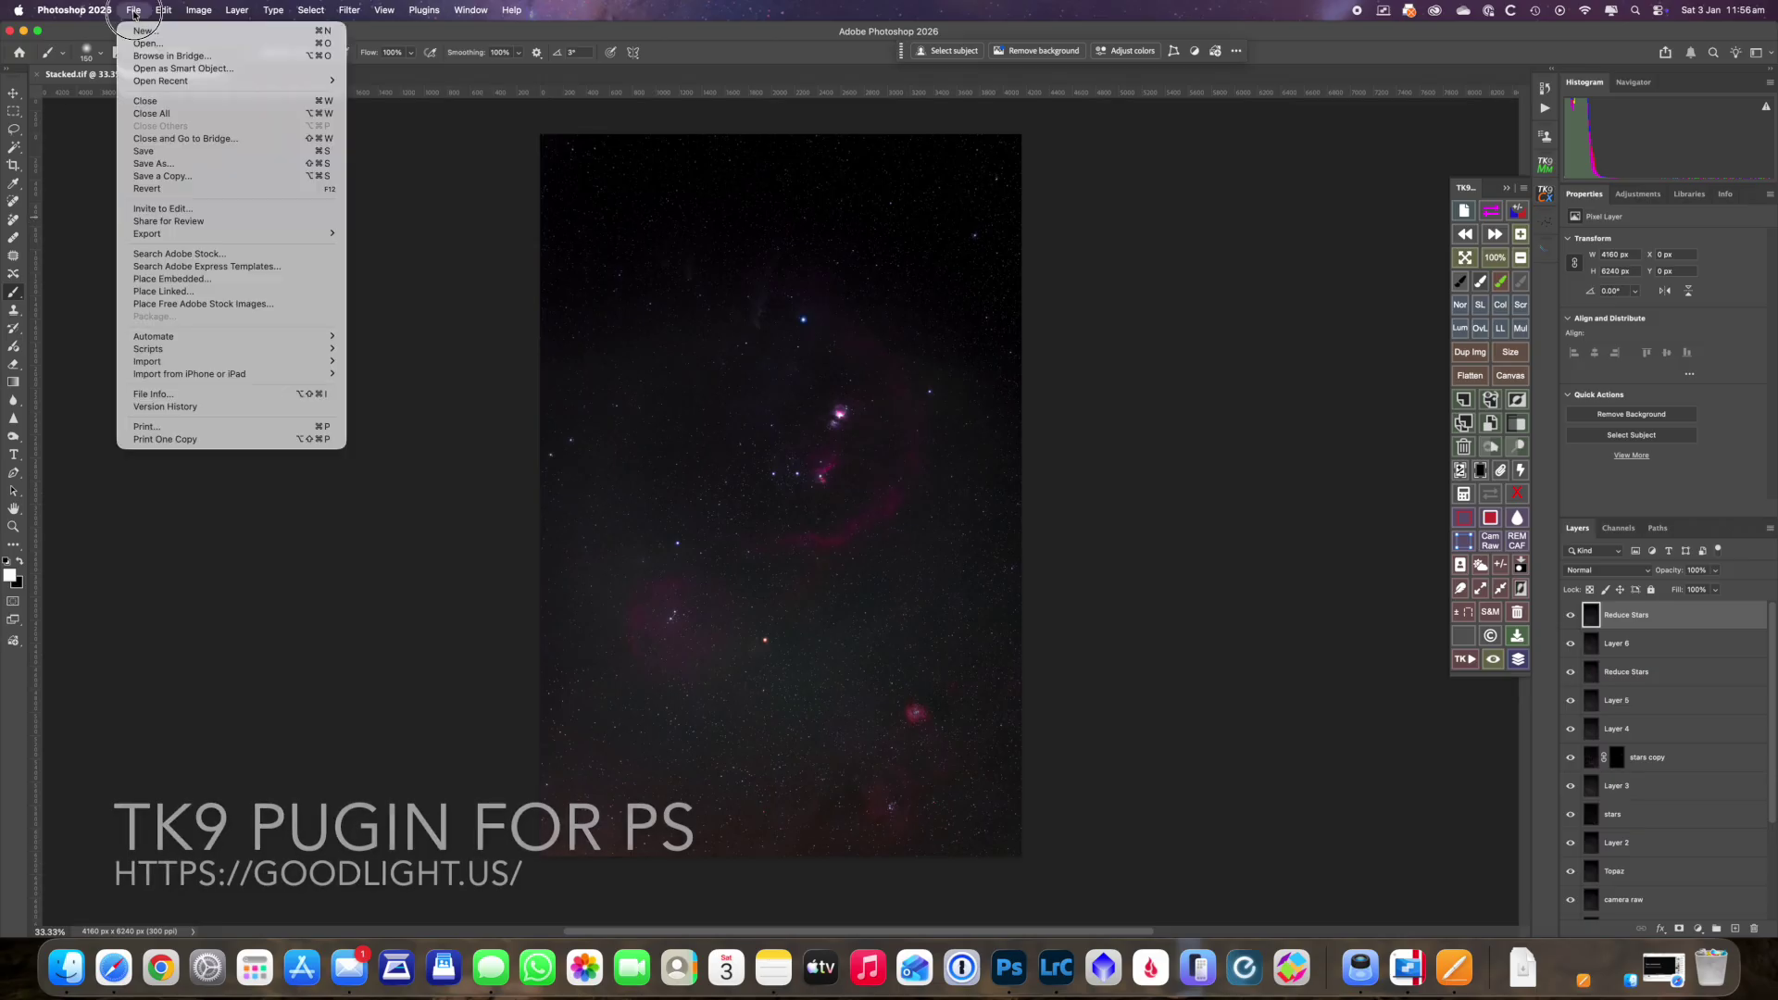
click(165, 164)
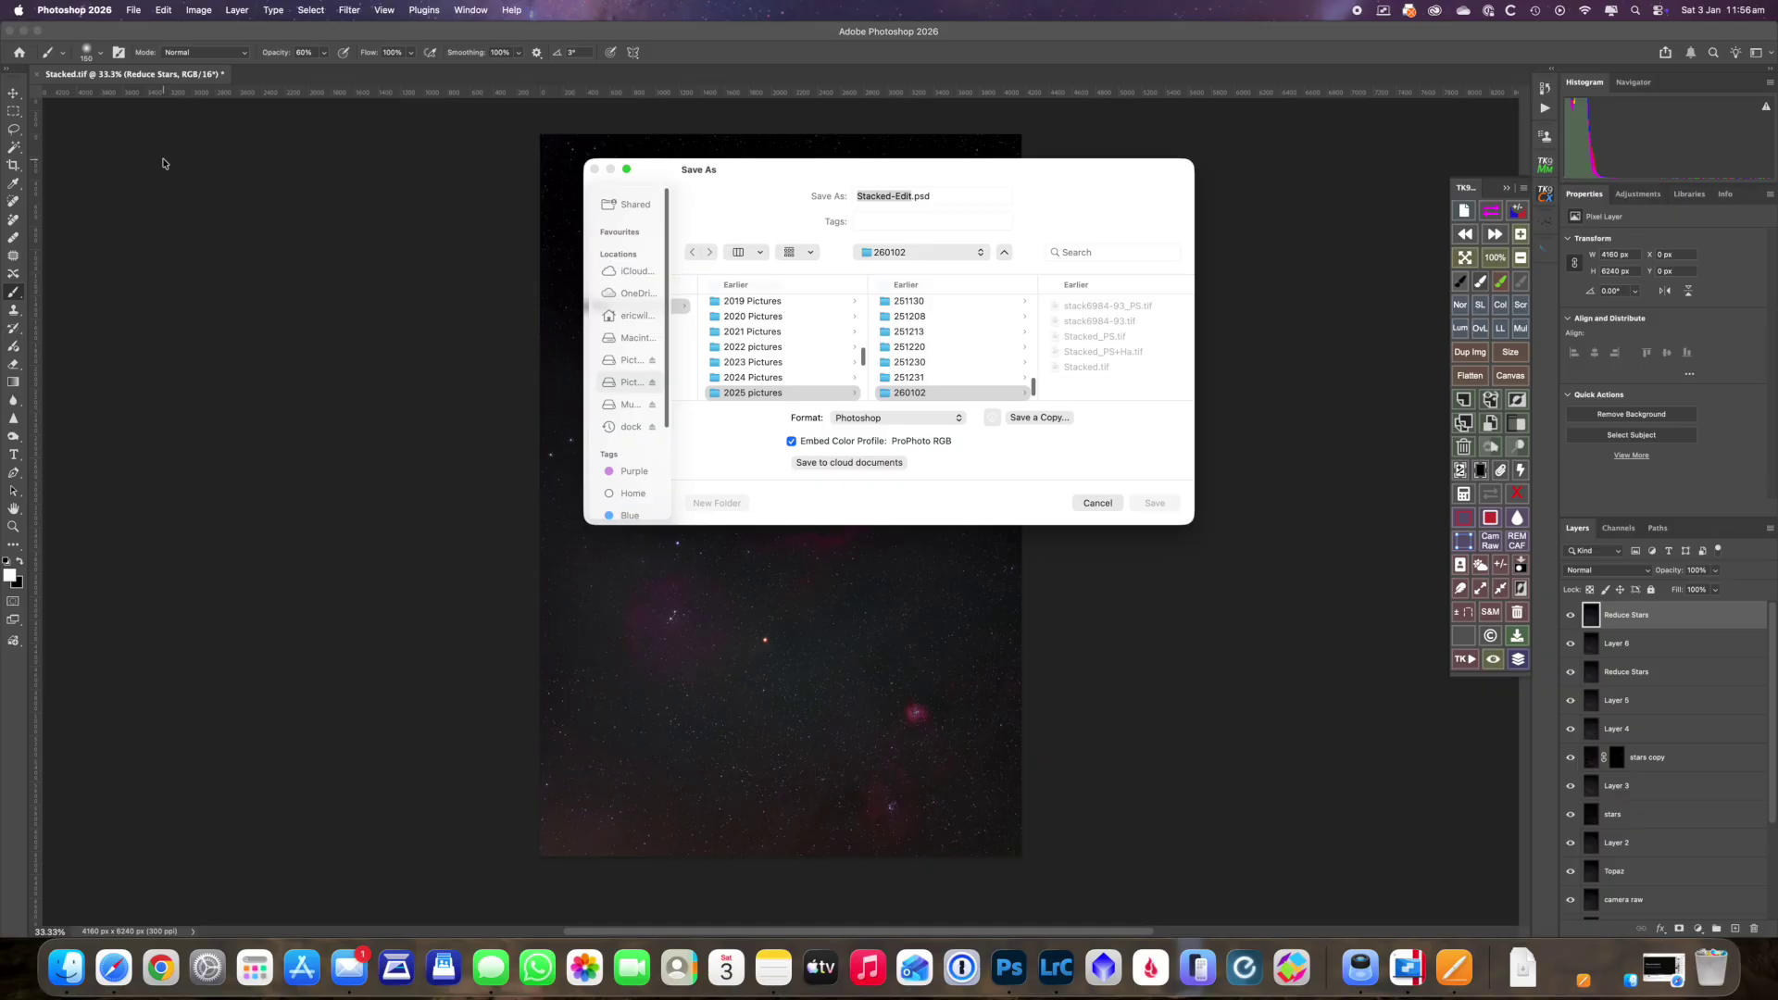
double_click(903, 196)
text(demo)
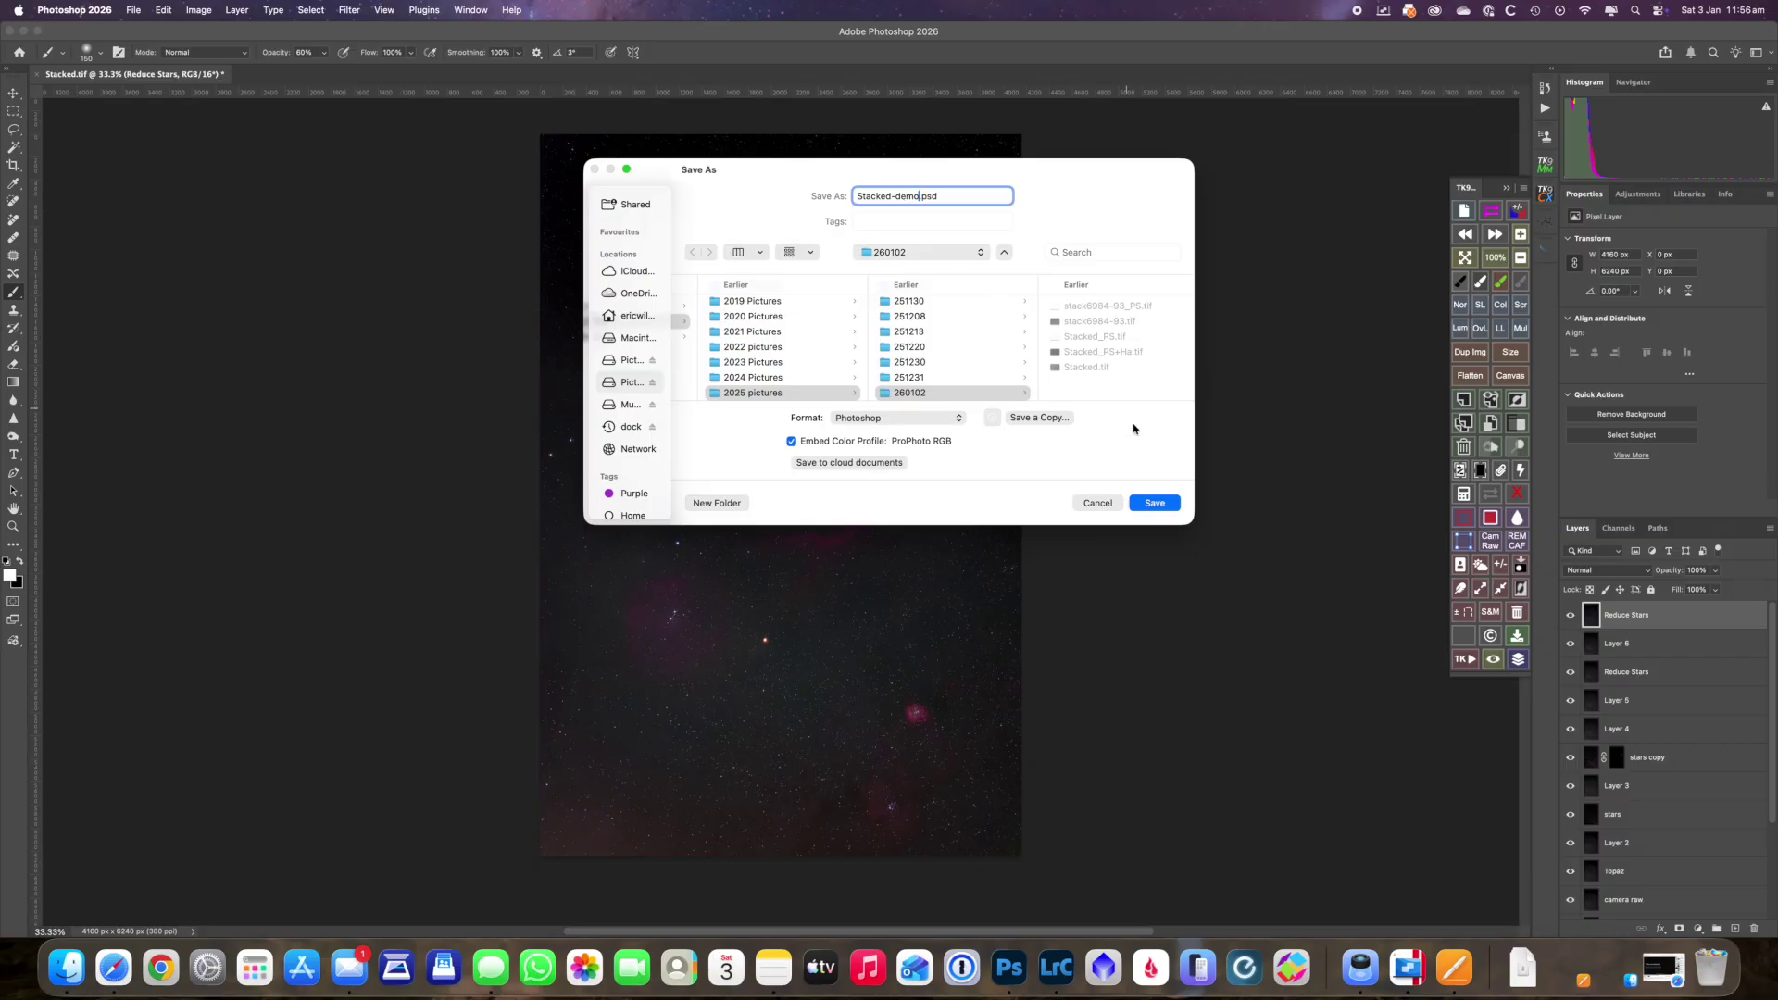
click(1155, 504)
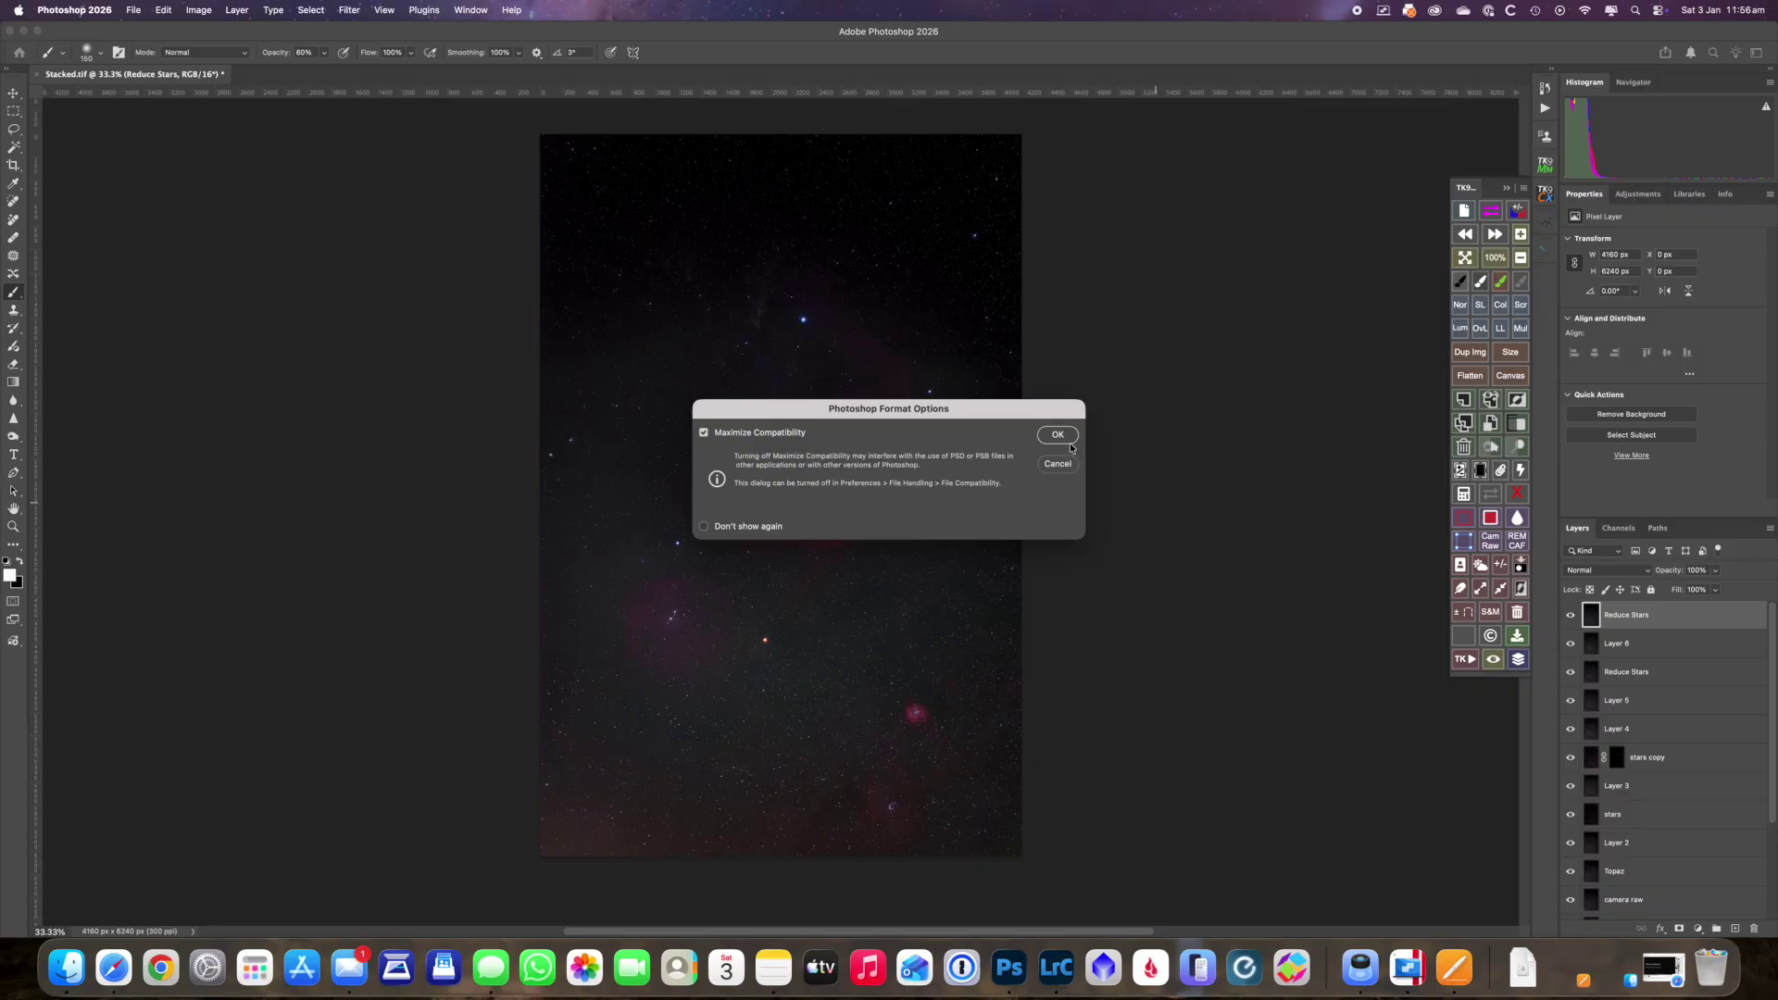
click(1058, 435)
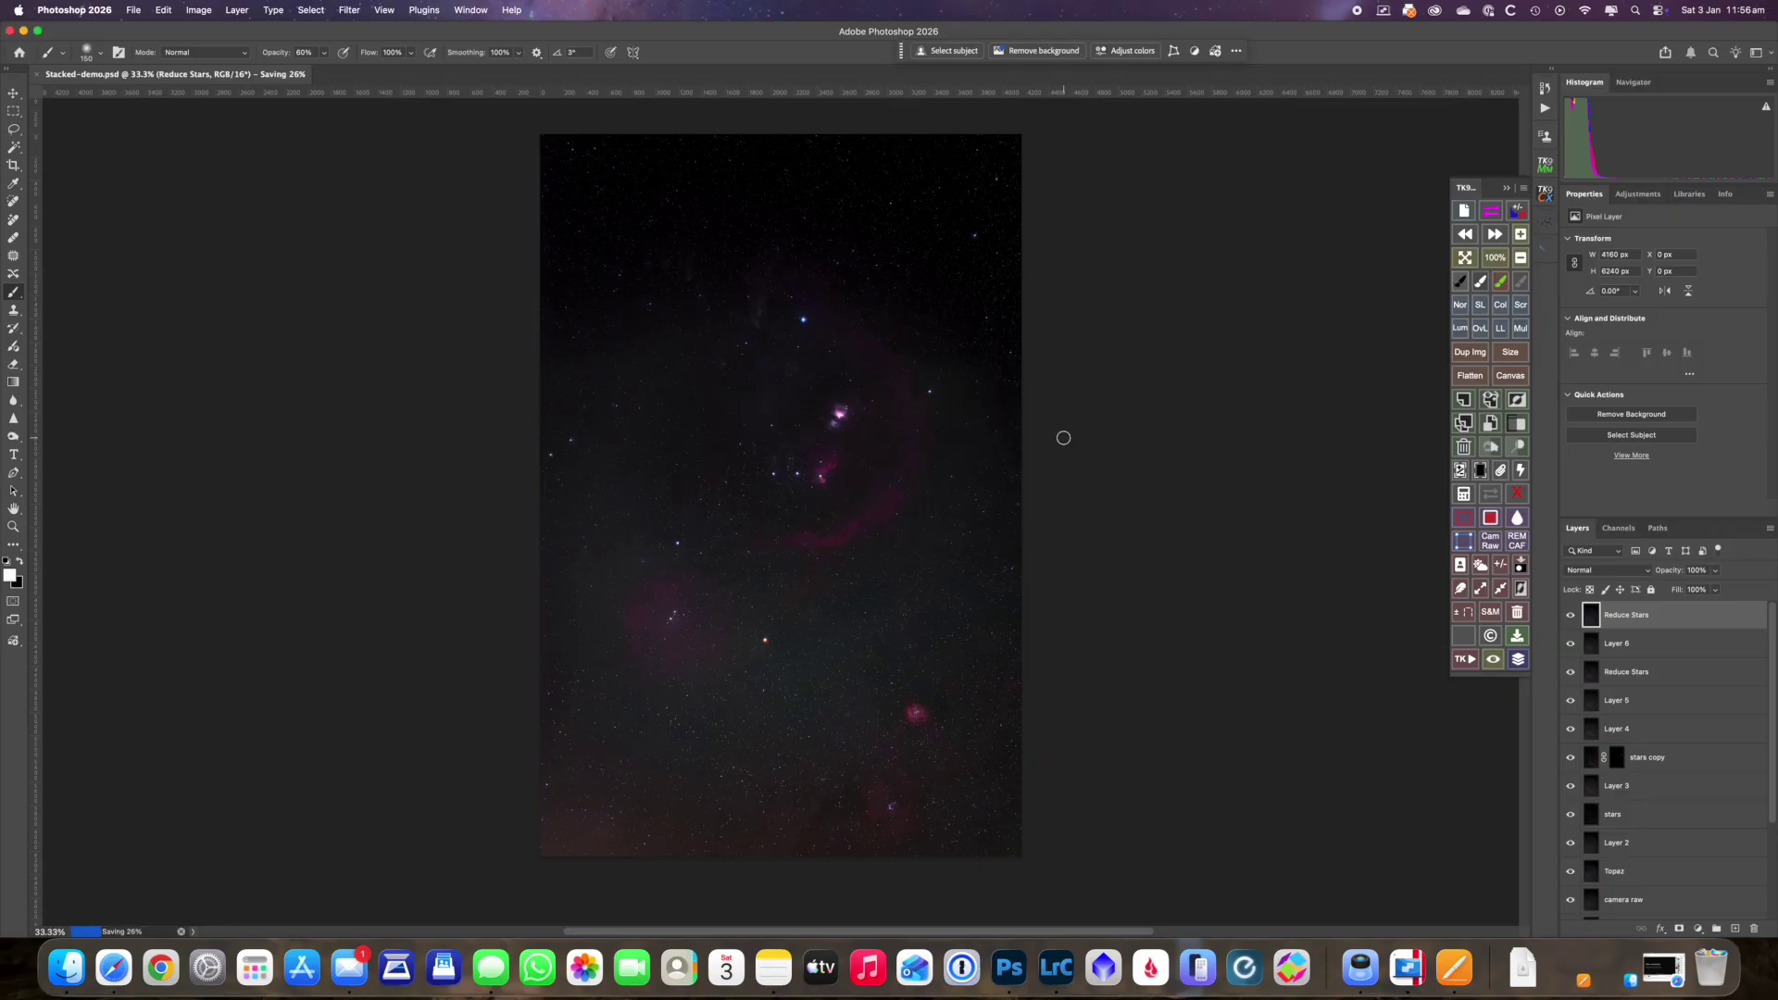